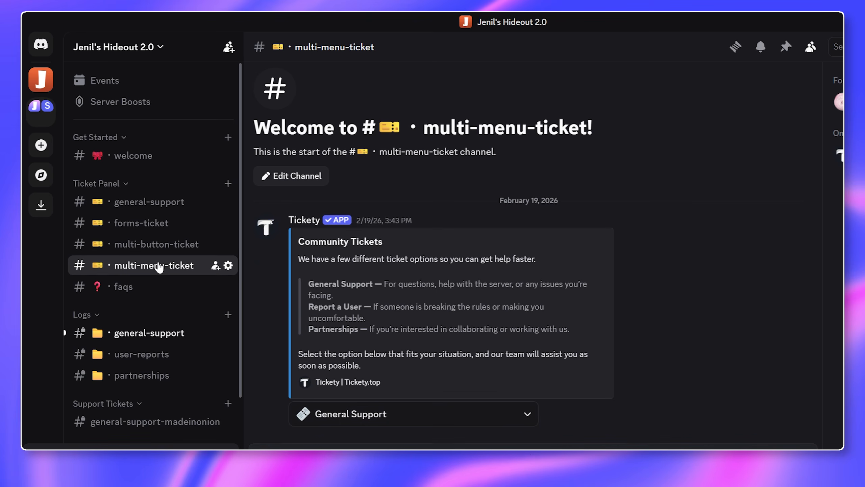
Step: Open the finished server's faqs channel and expand its question selection list
left_click(163, 287)
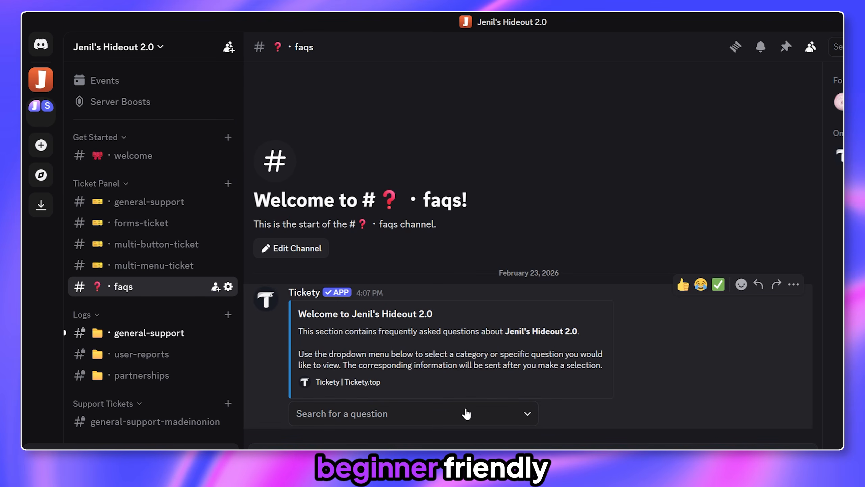
left_click(511, 414)
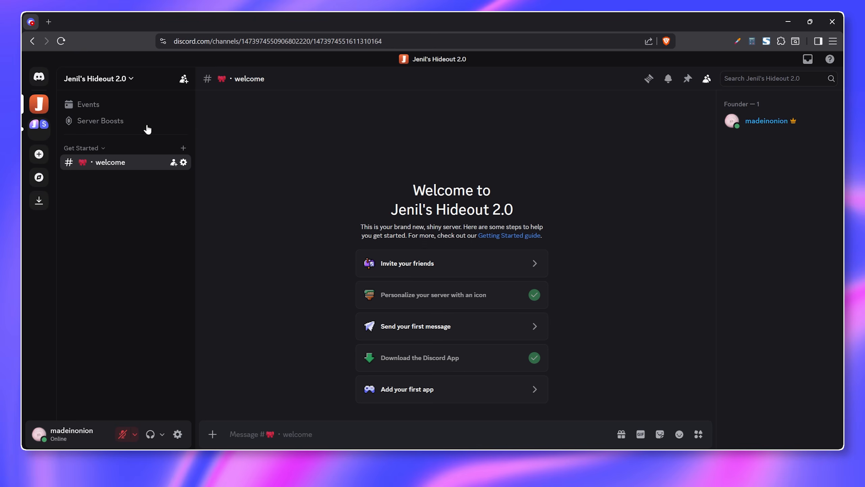
Step: Create a public server category named "Ticket Panel"
left_click(115, 79)
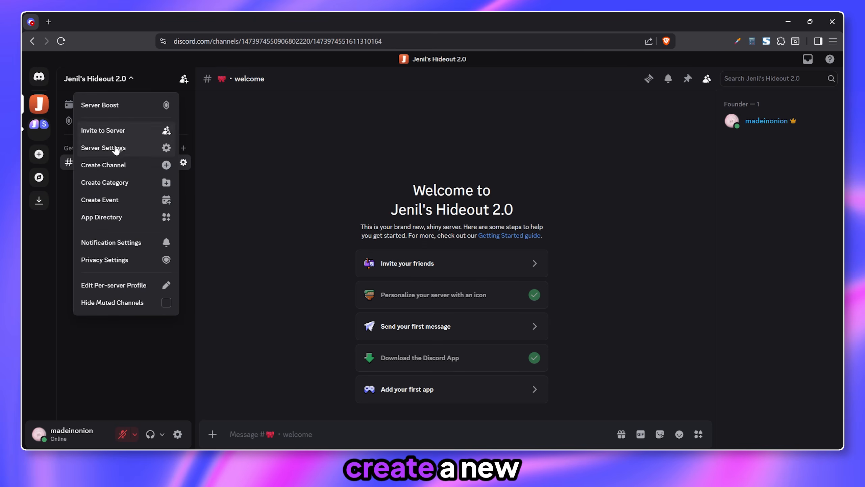
left_click(116, 183)
type("Ticket Pan")
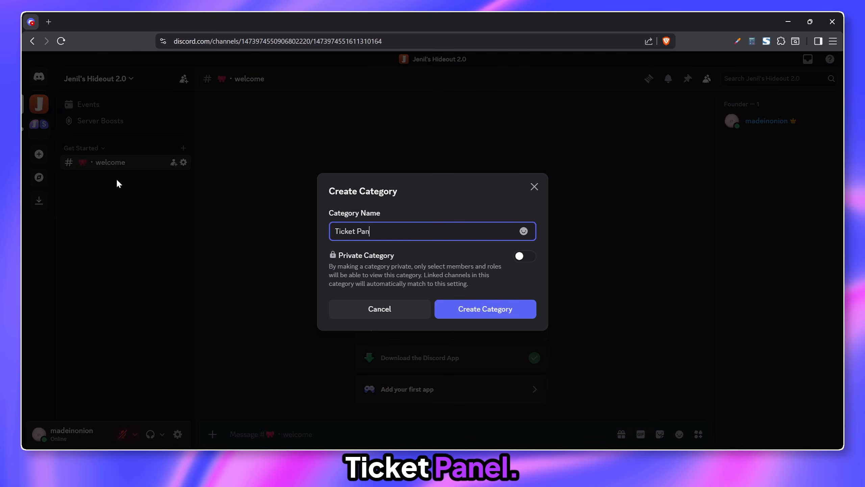
type("el")
left_click(483, 299)
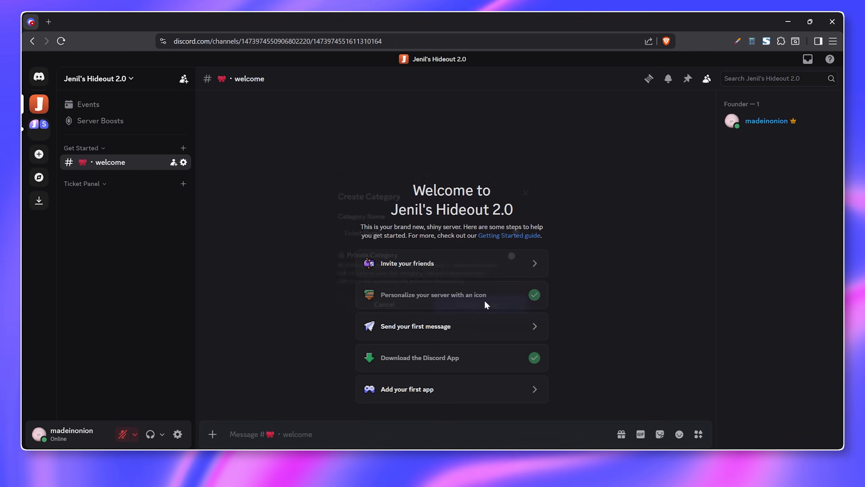
Step: Create a text channel in the Ticket Panel category named "general-support", prefixed with the ticket emoji and a dot separator
left_click(183, 186)
type("general-support")
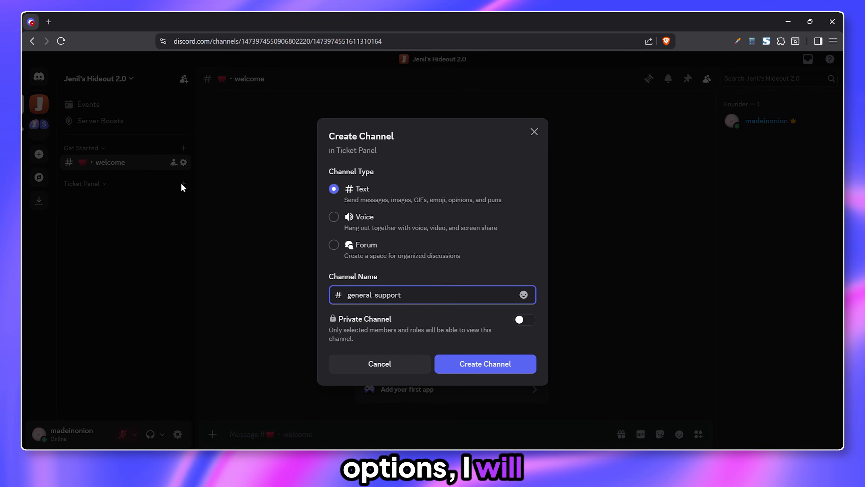
left_click(349, 297)
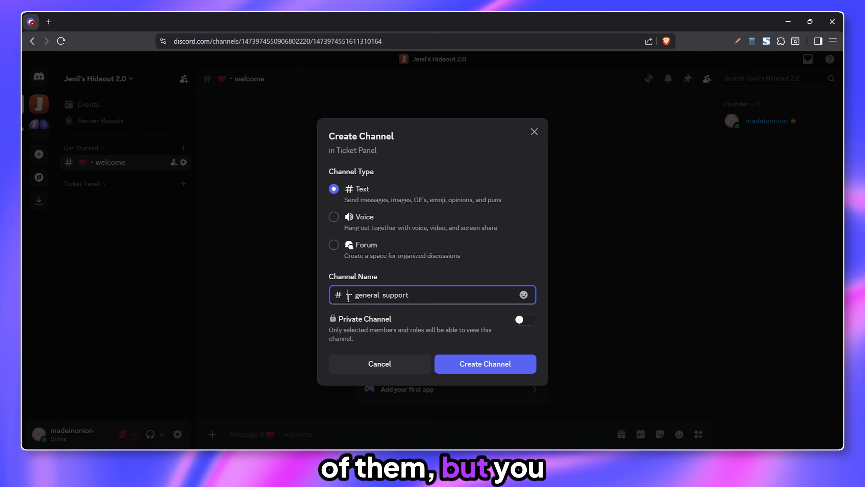
left_click(526, 296)
type("ticket")
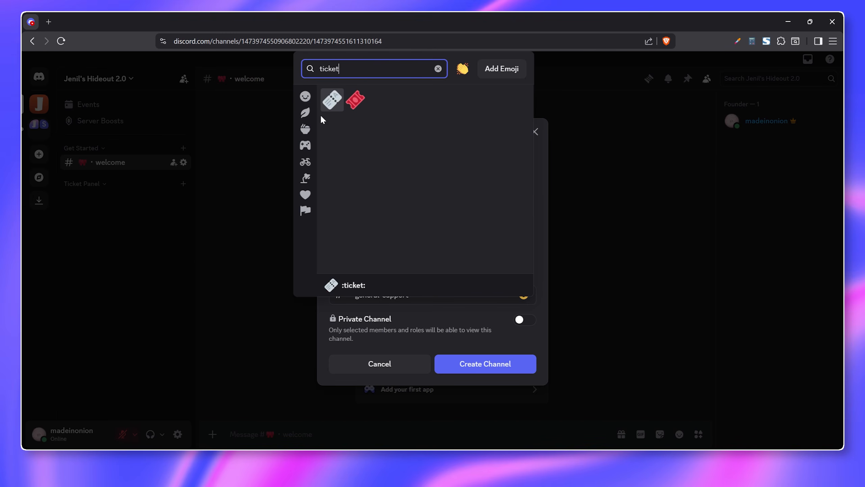
left_click(329, 99)
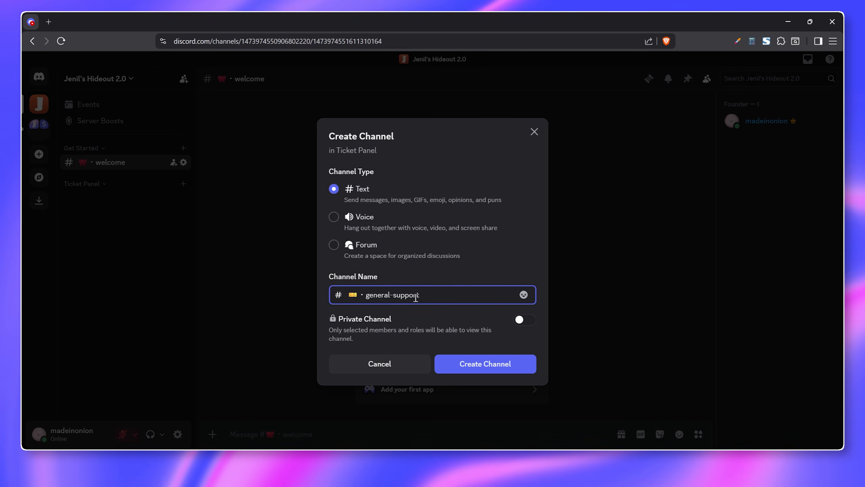
left_click(472, 368)
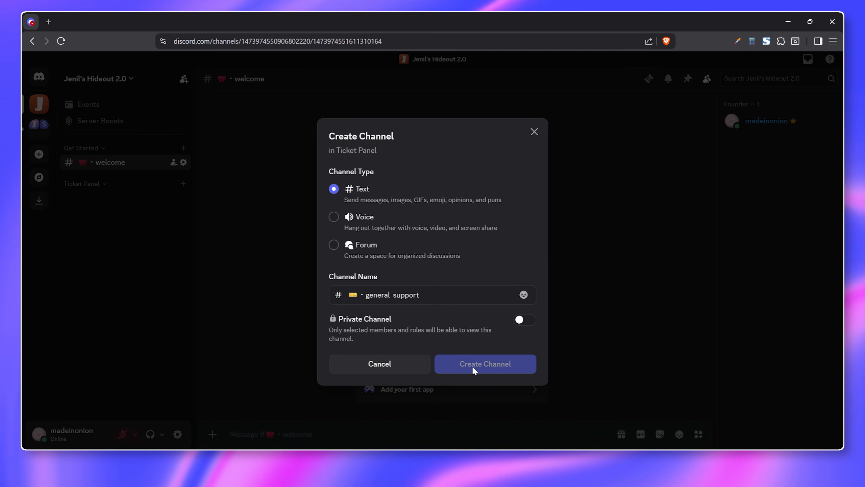
Step: Duplicate the Ticket Panel's general-support channel as "forms-ticket" and that copy as "multi-button-ticket", keeping the ticket emoji prefix
right_click(131, 199)
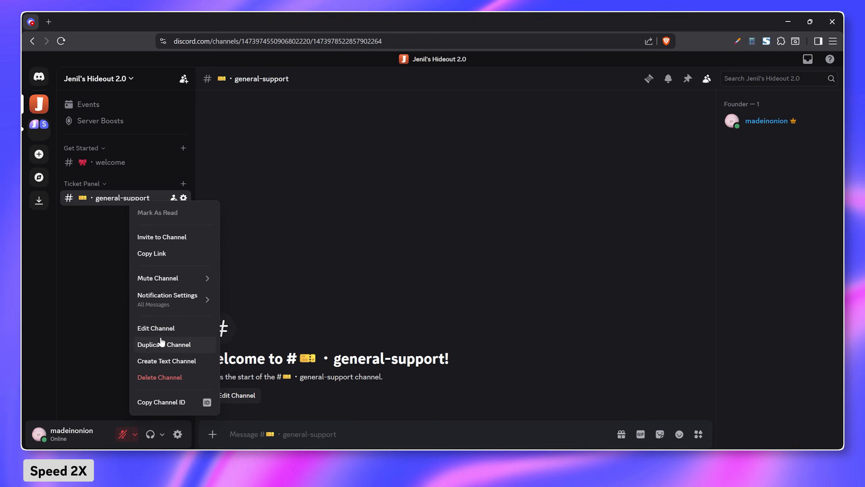
left_click(162, 342)
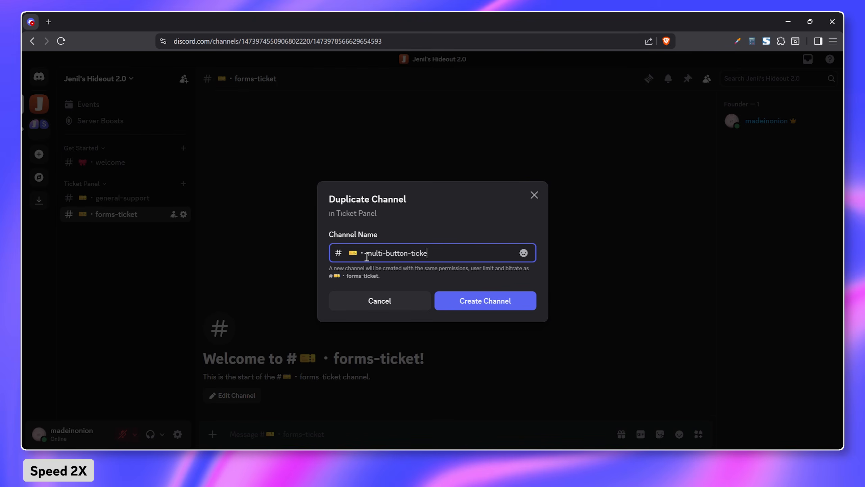
type("ti-button")
key("Return")
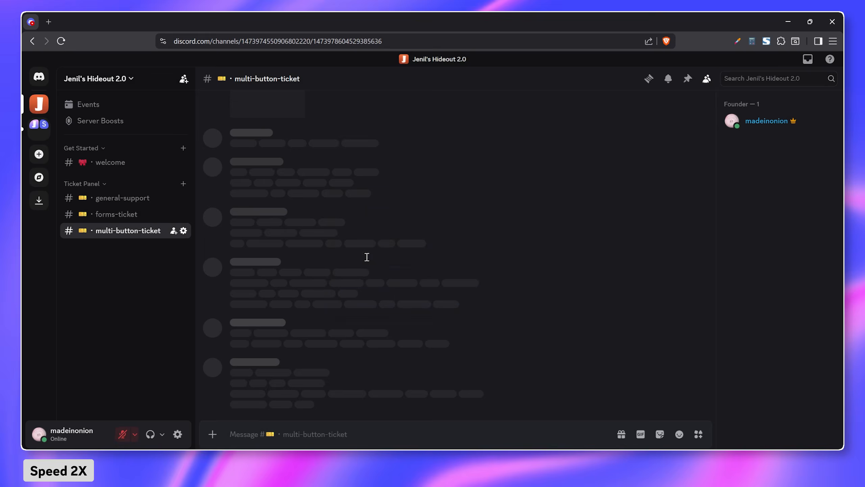
Step: Duplicate the multi-button-ticket channel under the name "multi-menu-ticket", keeping the ticket emoji prefix
right_click(146, 231)
left_click(174, 376)
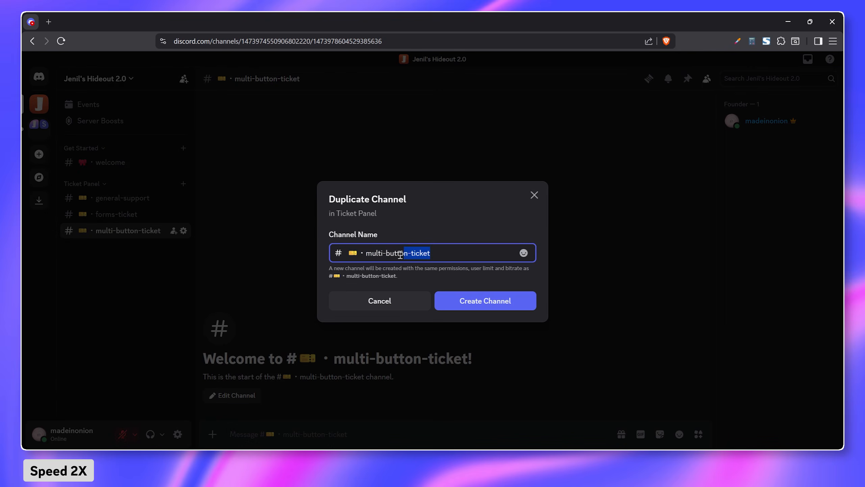
type("multi-menu-ticket")
key("Return")
Step: Duplicate the multi-menu-ticket channel as "faqs", with a red question mark emoji in place of the ticket emoji
right_click(117, 252)
left_click(154, 369)
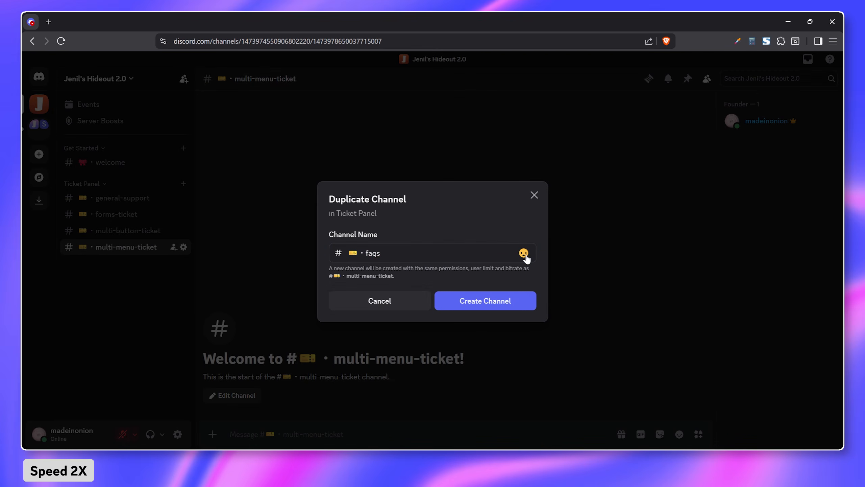
left_click(526, 255)
type("que")
key("Return")
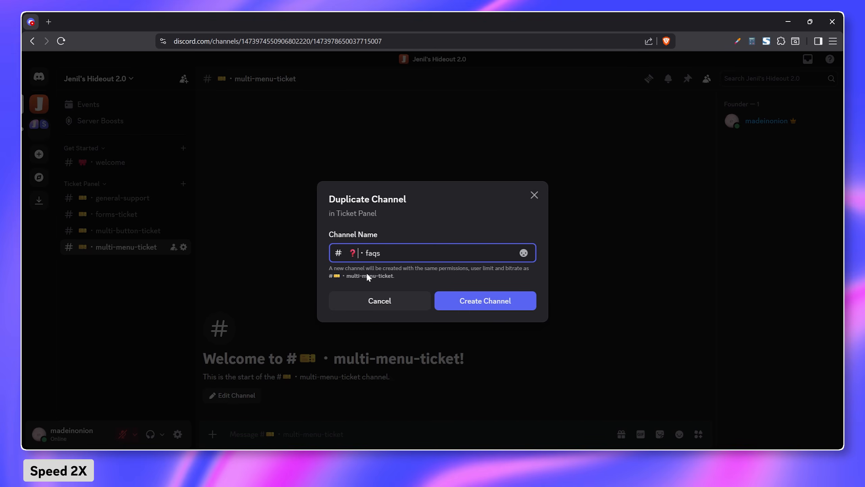
left_click(467, 301)
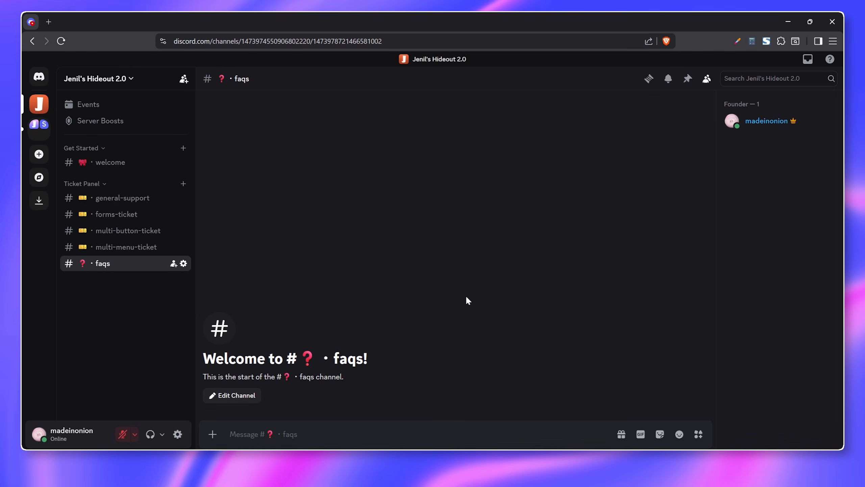
Step: Create a private category named "Logs" and give the Moderators role access to it
right_click(129, 295)
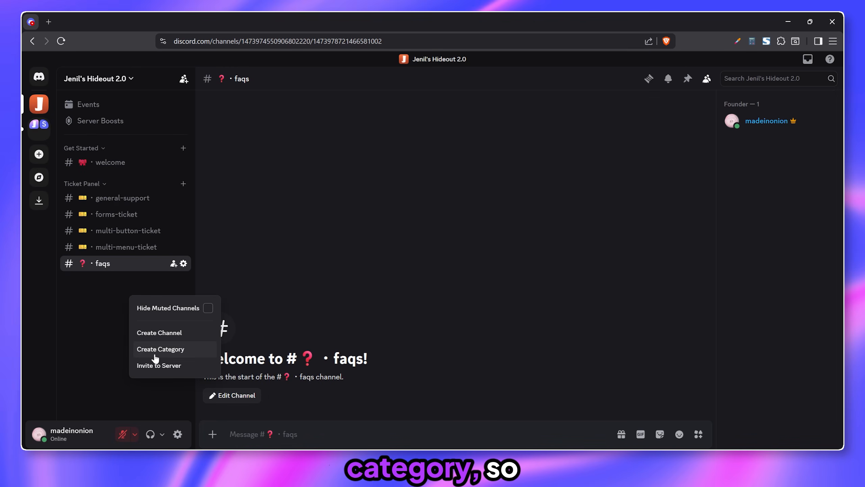
left_click(156, 356)
type("Logs")
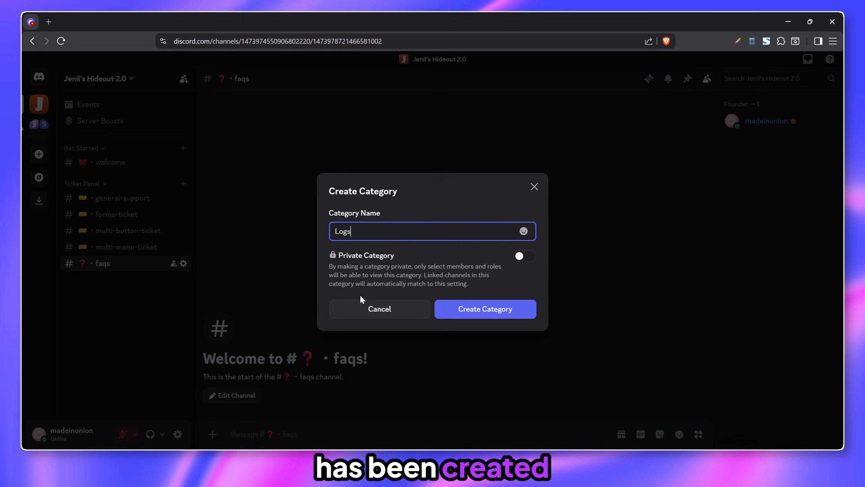
left_click(530, 255)
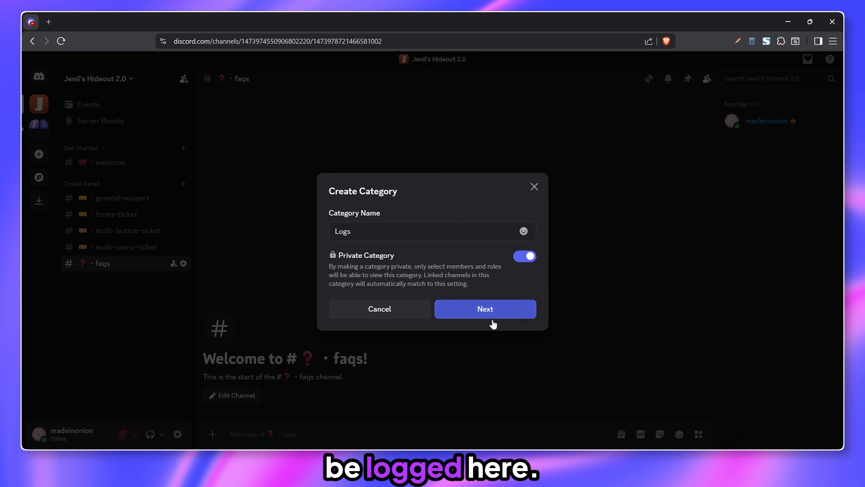
left_click(491, 313)
left_click(389, 225)
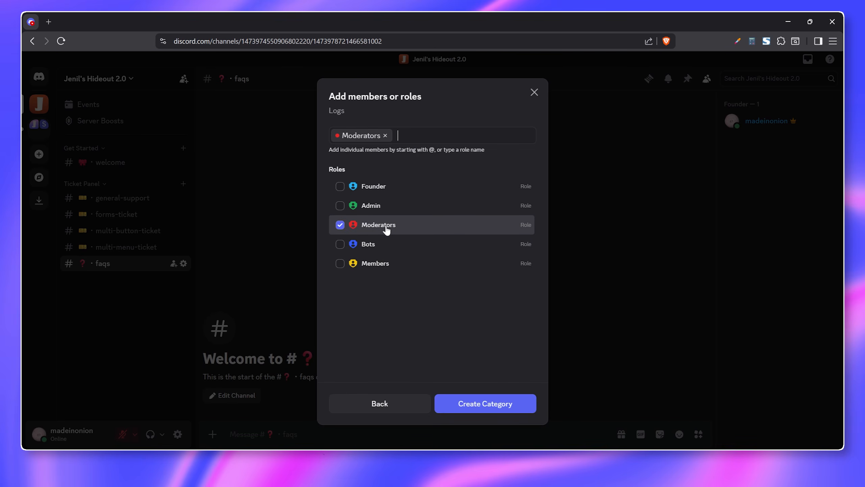
left_click(469, 408)
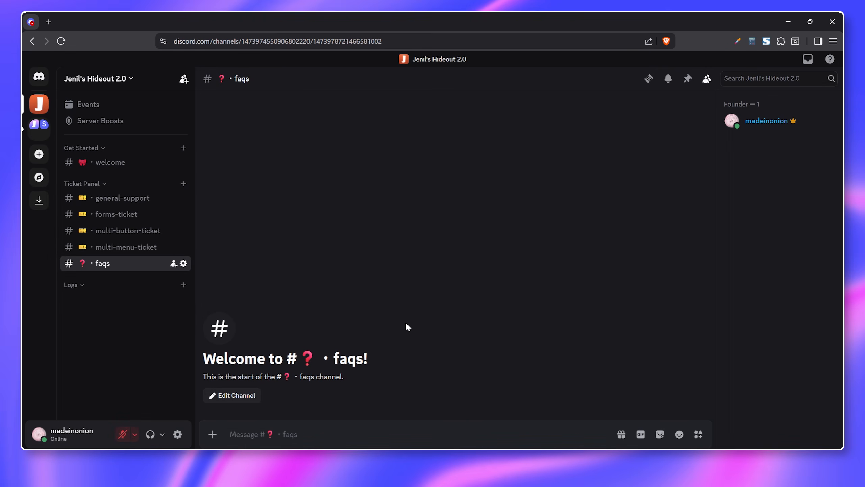
Step: Create a text channel in the Logs category named "general-support", prefixed with the file folder emoji and a dot separator
left_click(183, 286)
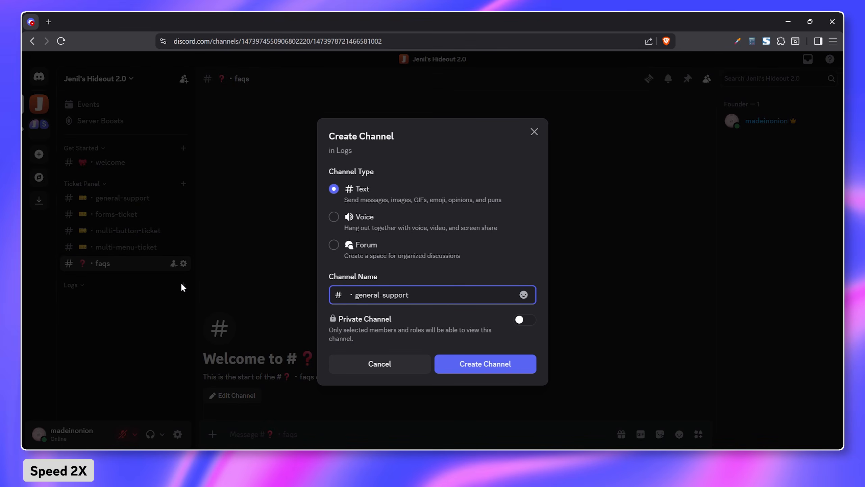
left_click(524, 298)
type("folder")
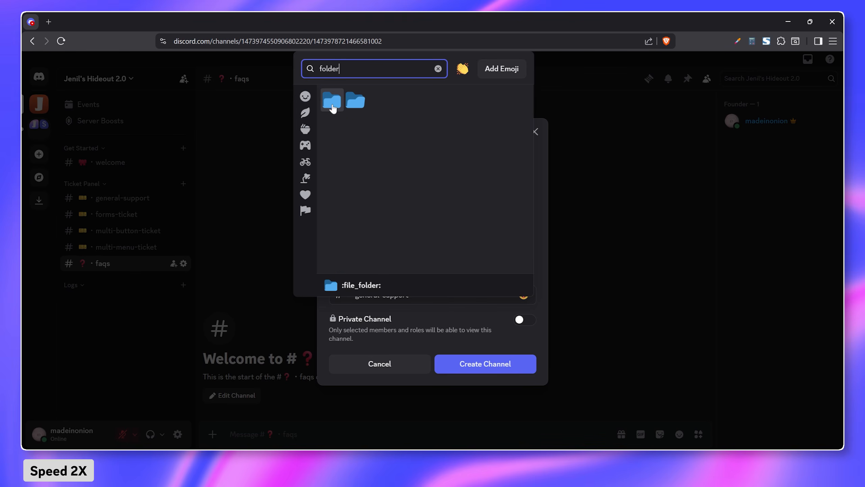
left_click(336, 115)
left_click(465, 361)
Step: Duplicate the Logs category's general-support channel as "user-reports", keeping the folder emoji prefix
right_click(132, 299)
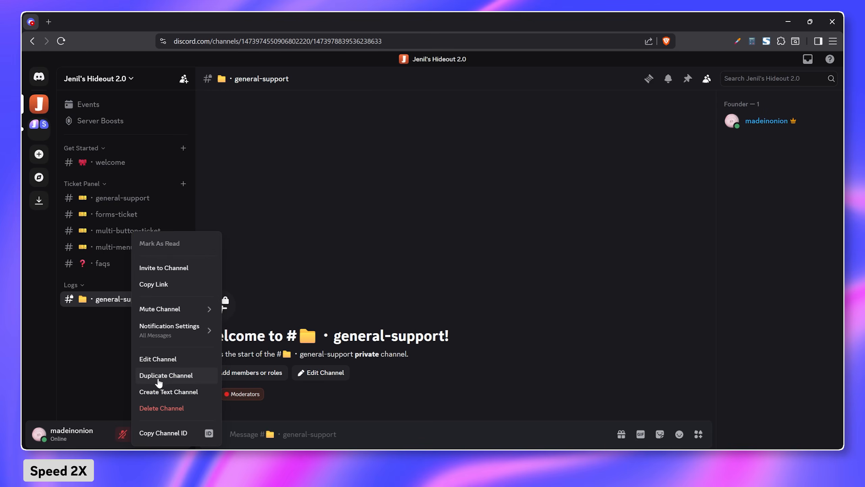
left_click(158, 380)
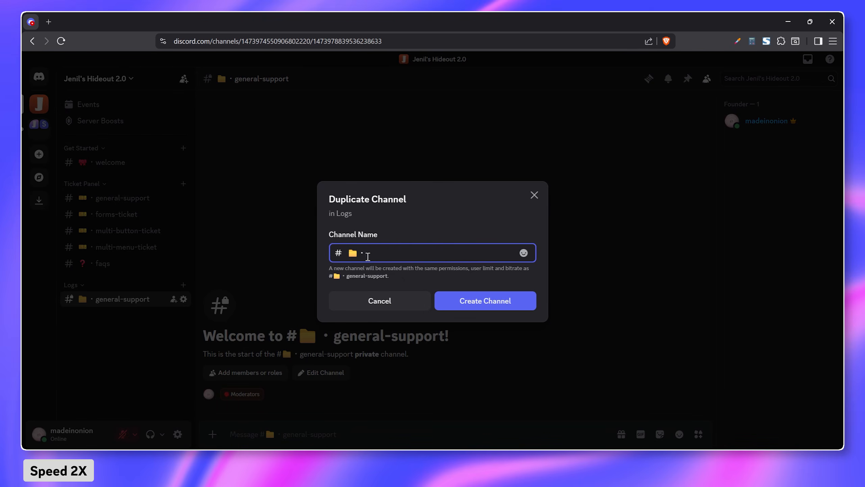
type("user-reports")
key("Return")
Step: Duplicate the user-reports log channel as "partnerships", keeping the folder emoji prefix
right_click(133, 317)
left_click(160, 381)
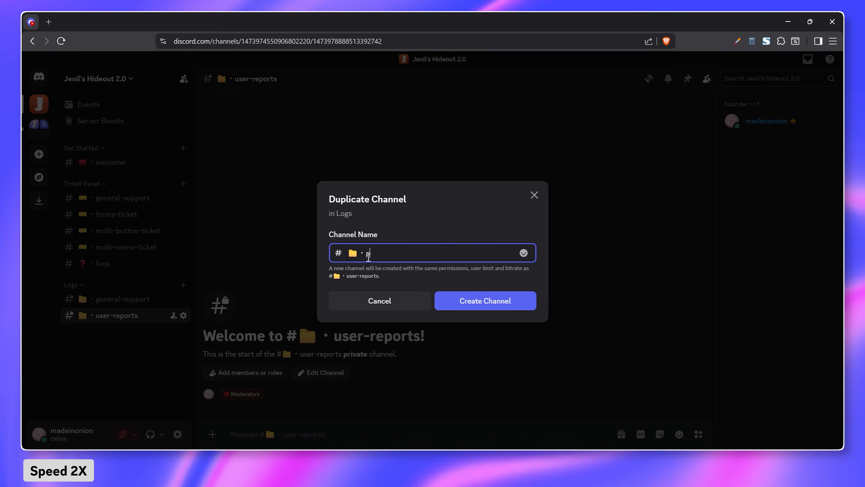
type("partnerships")
key("Return")
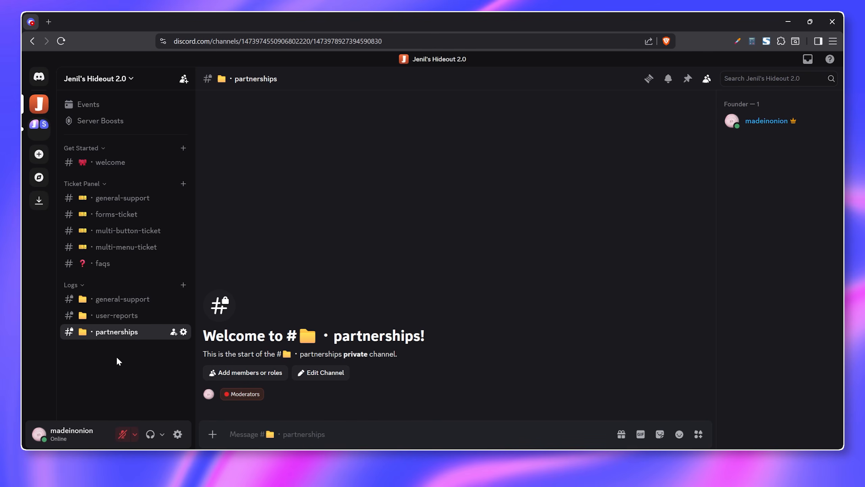
Step: Create a public category named "Support Tickets"
right_click(117, 361)
left_click(144, 408)
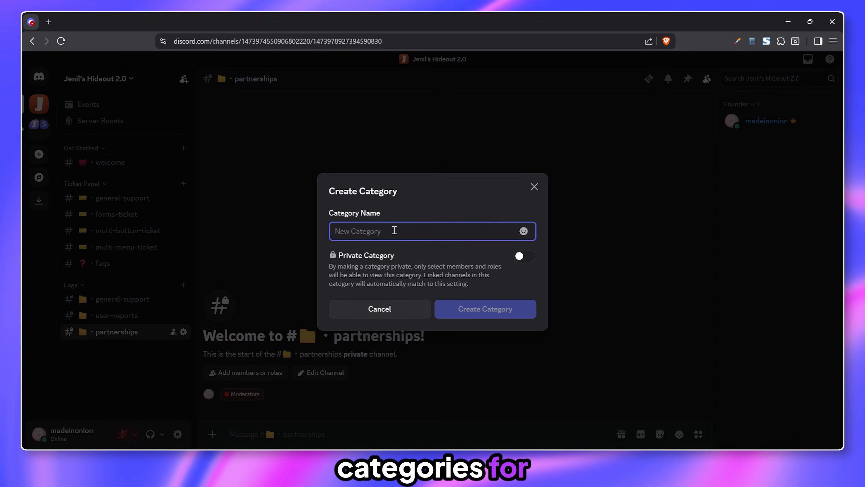
type("Support Tickets")
key("Return")
Step: Create a public category named "Report Tickets"
right_click(130, 388)
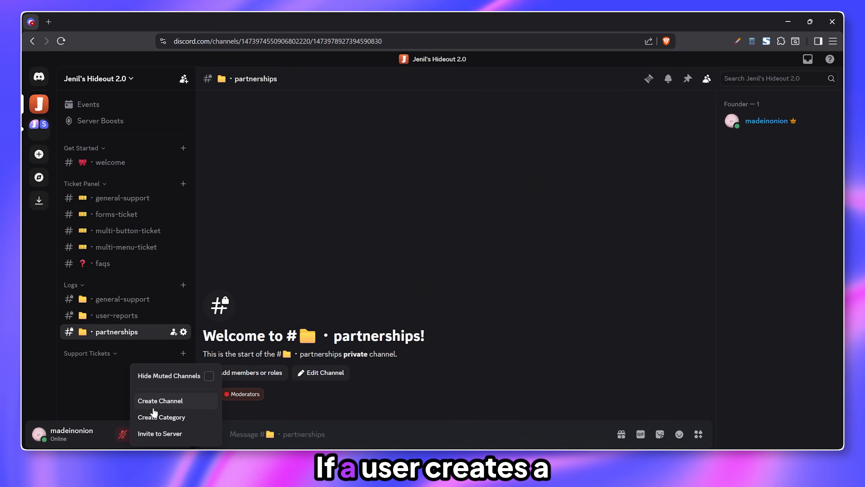
left_click(154, 416)
type("Report Tickets")
key("Return")
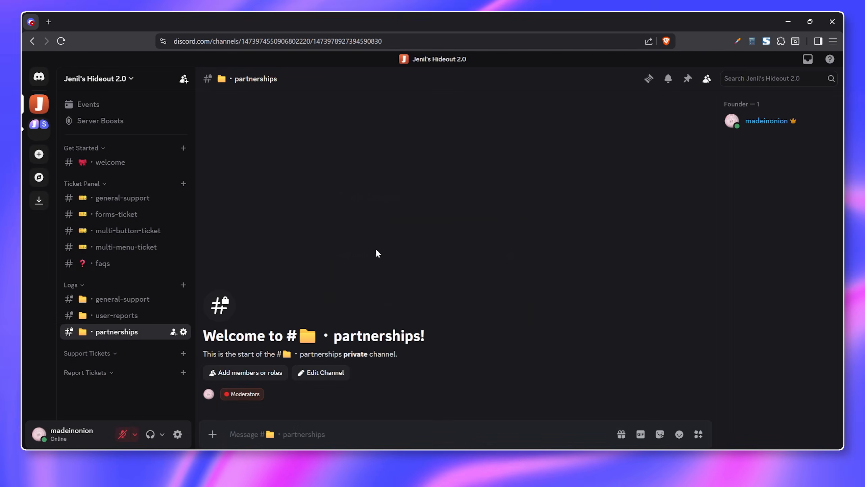
Step: Create a public category named "Partnership Tickets"
right_click(145, 395)
left_click(149, 414)
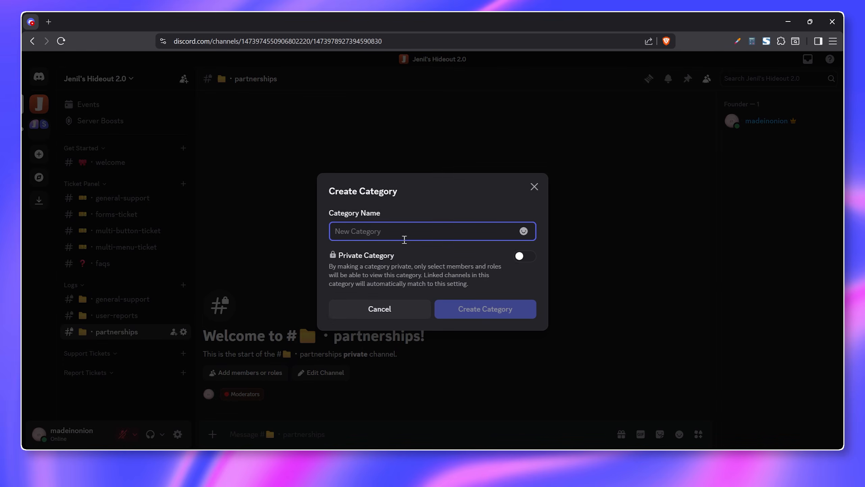
type("Partnership")
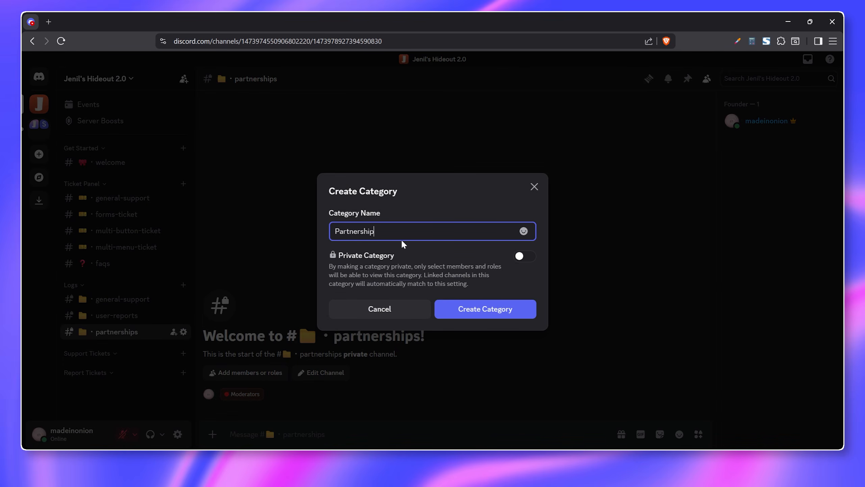
type(" Tickets")
key("Return")
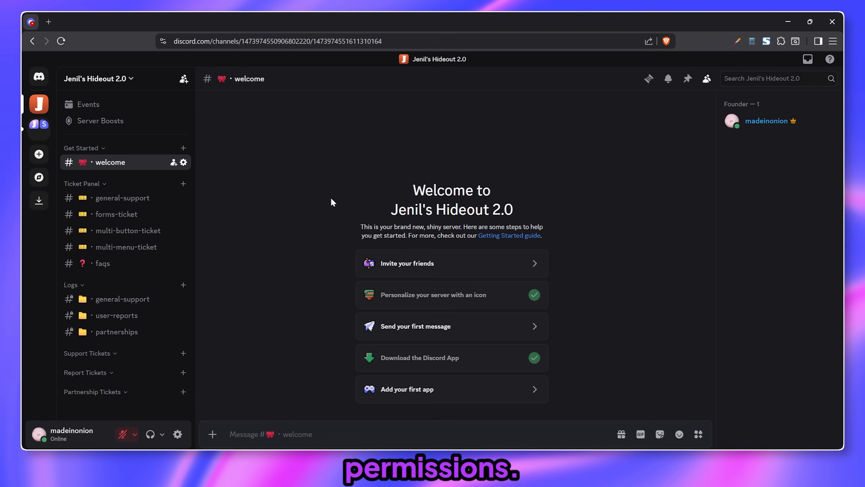
right_click(108, 183)
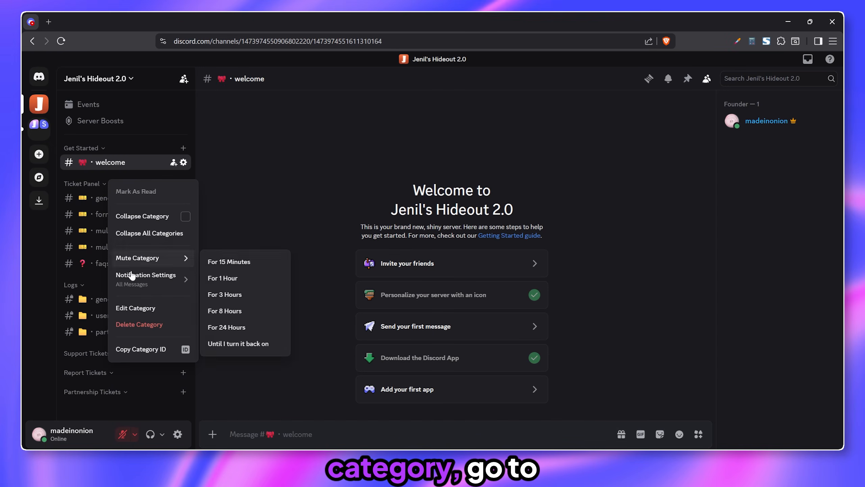
left_click(137, 308)
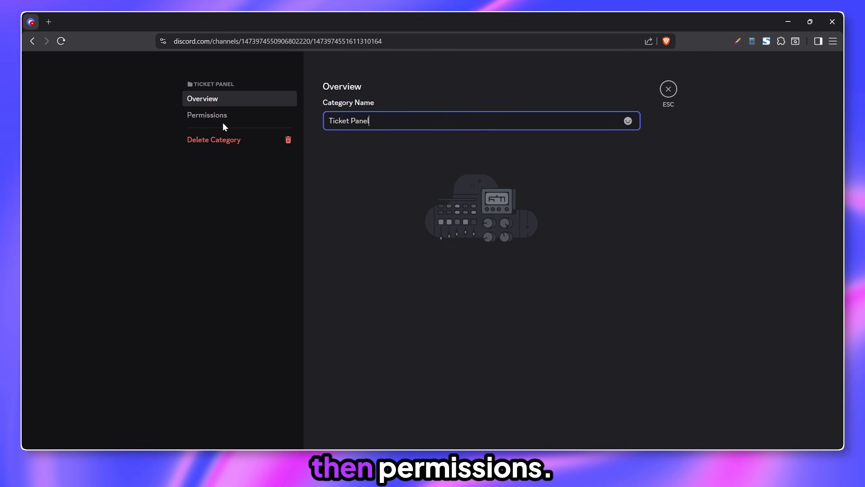
left_click(222, 120)
scroll(642, 198, "down", 5)
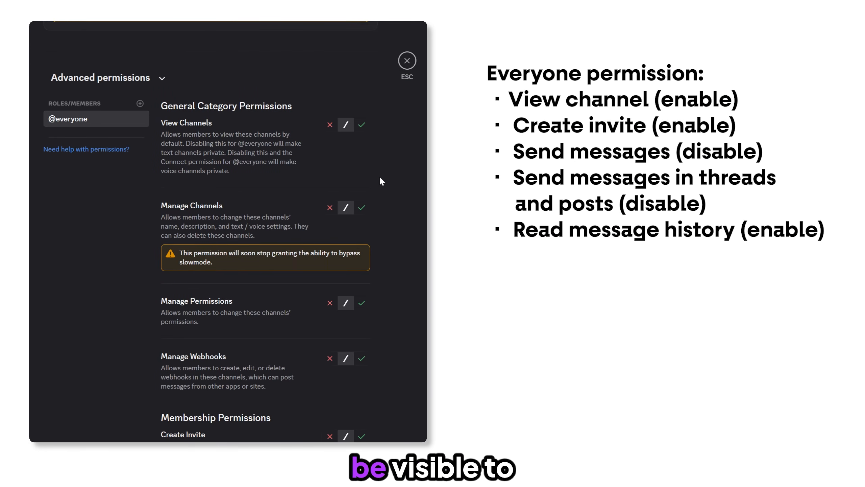
left_click(361, 126)
scroll(385, 231, "down", 5)
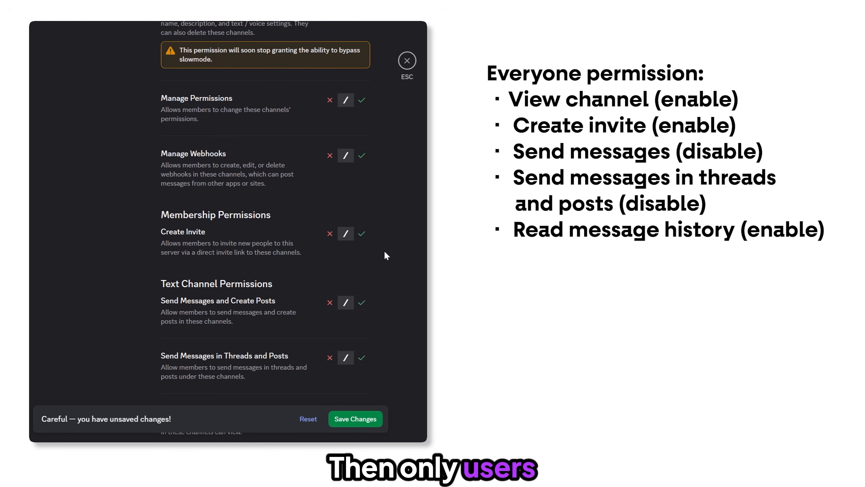
scroll(361, 261, "down", 4)
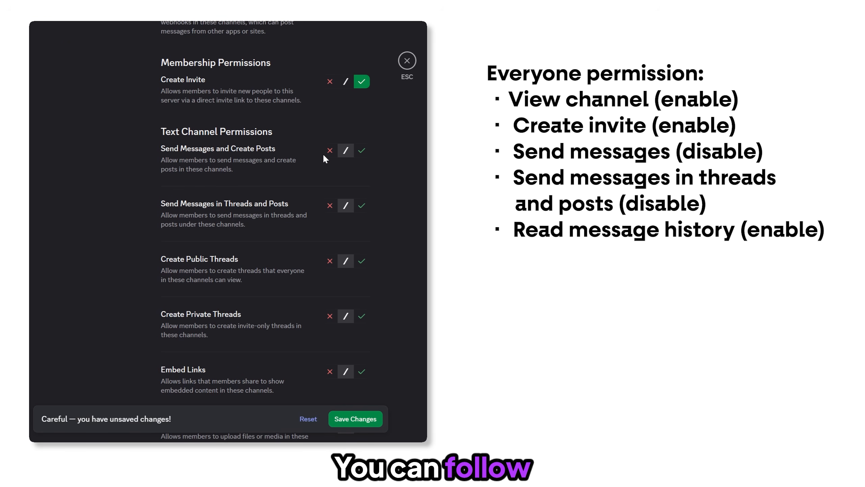
left_click(329, 151)
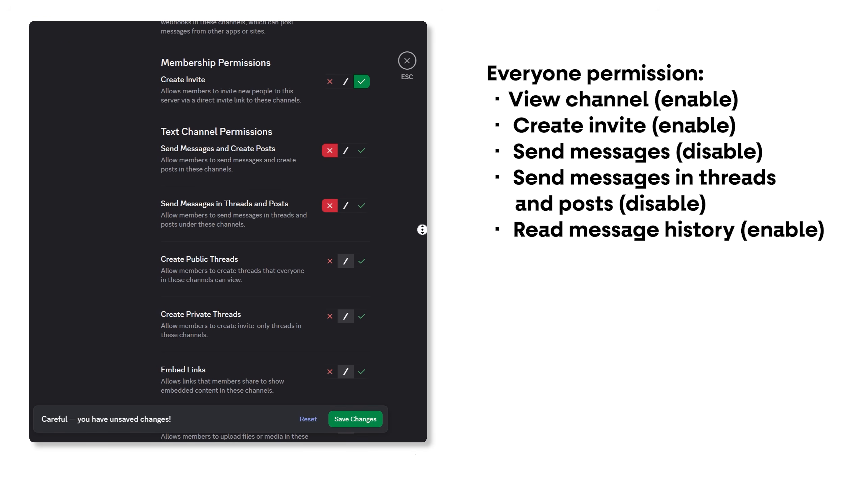
scroll(424, 235, "down", 15)
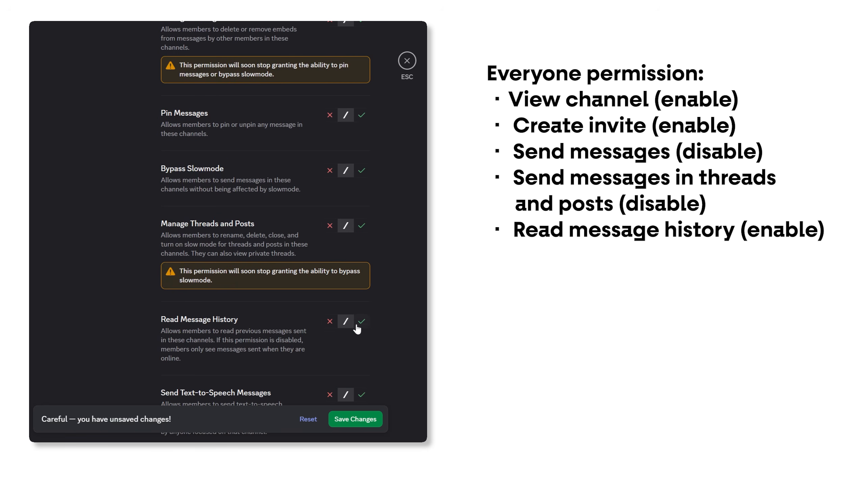
left_click(355, 419)
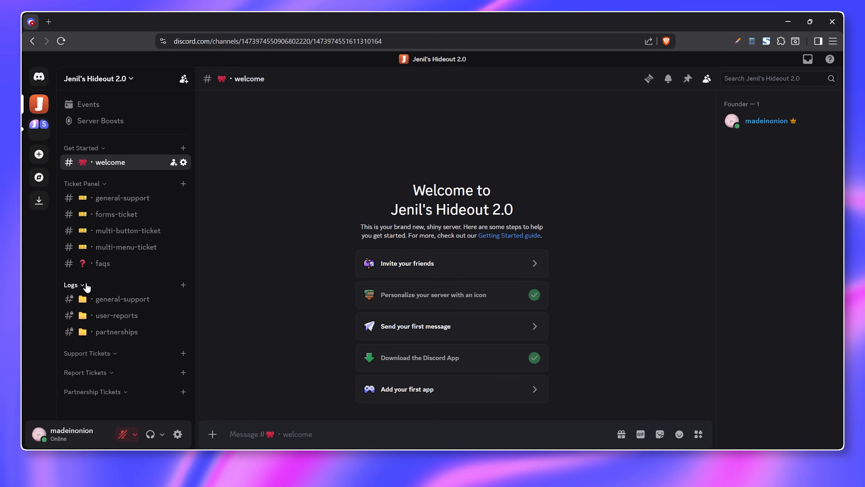
Step: In the Logs category's permissions, deny Moderators Create Invite, Send Messages and Create Posts, and Manage Messages, and allow Read Message History
right_click(87, 288)
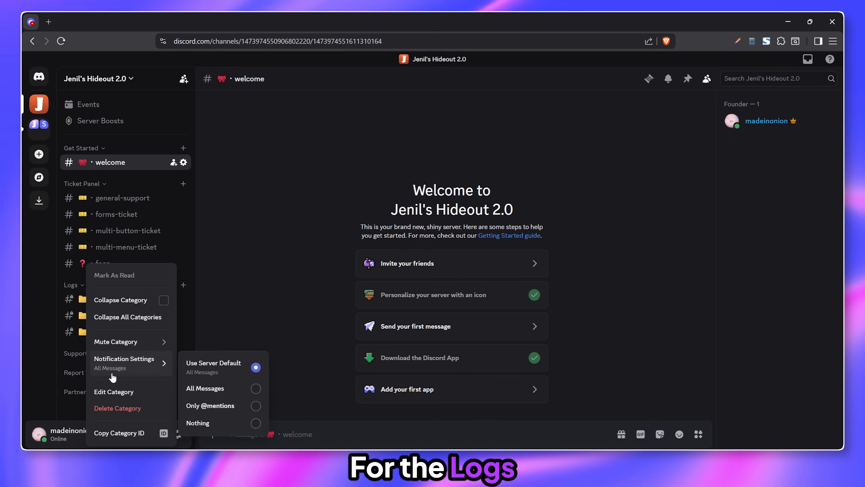
left_click(118, 383)
left_click(253, 121)
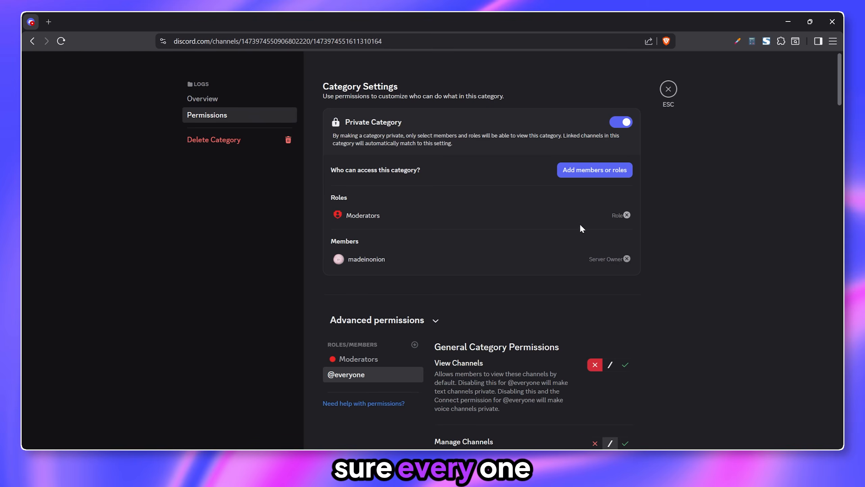
scroll(647, 223, "down", 5)
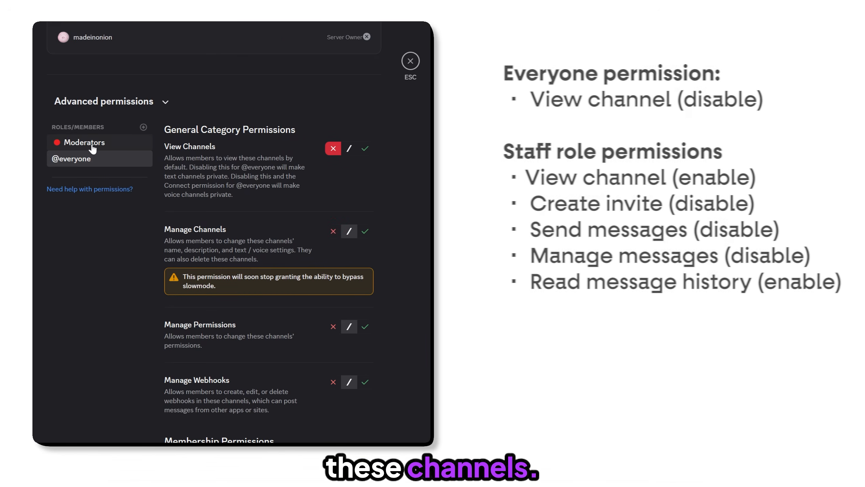
left_click(367, 172)
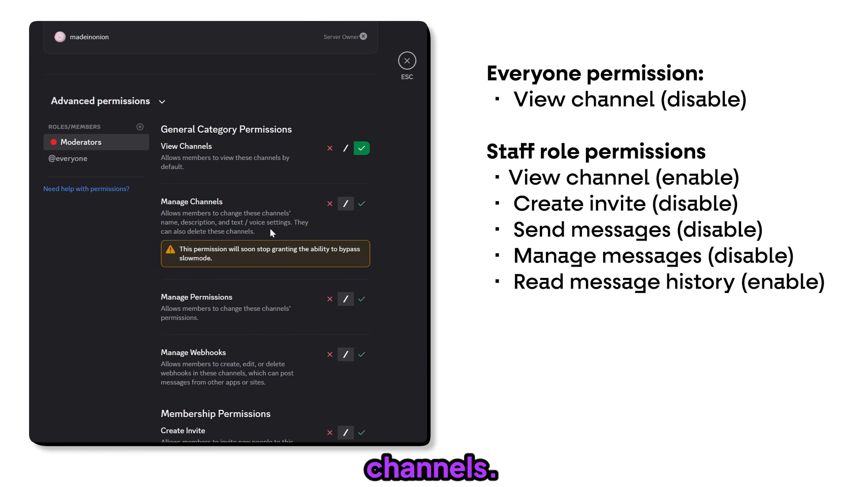
scroll(341, 220, "down", 5)
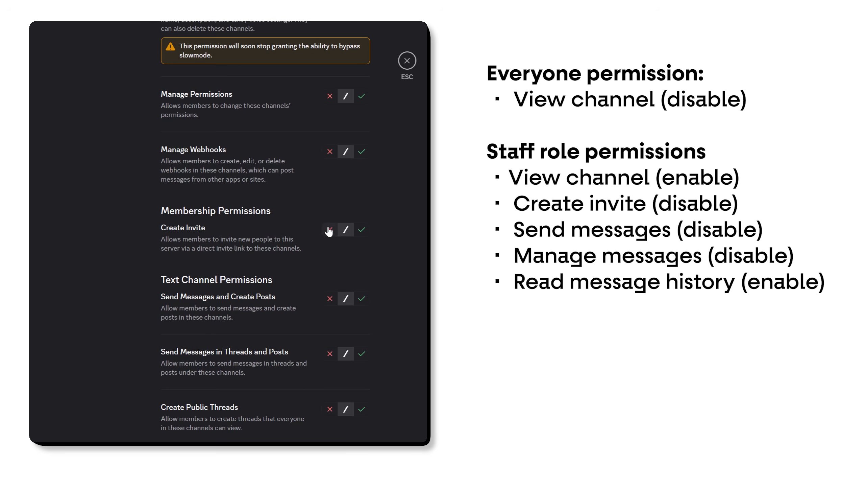
left_click(329, 230)
scroll(413, 332, "down", 15)
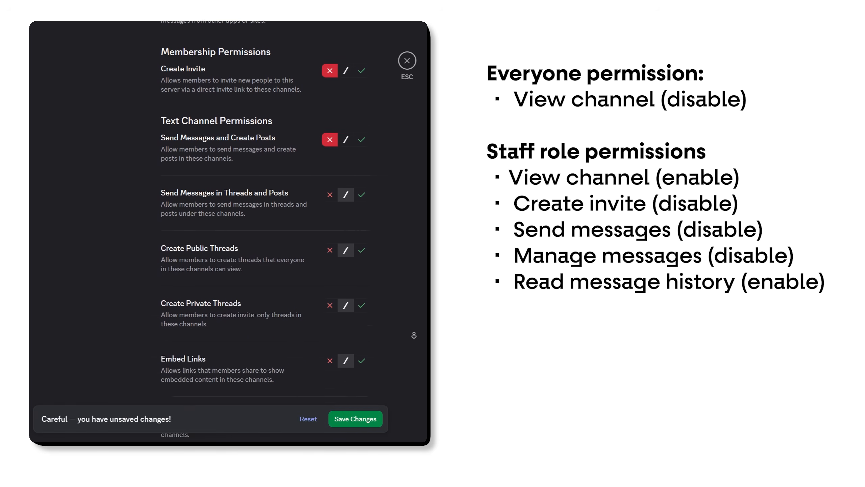
scroll(371, 302, "down", 4)
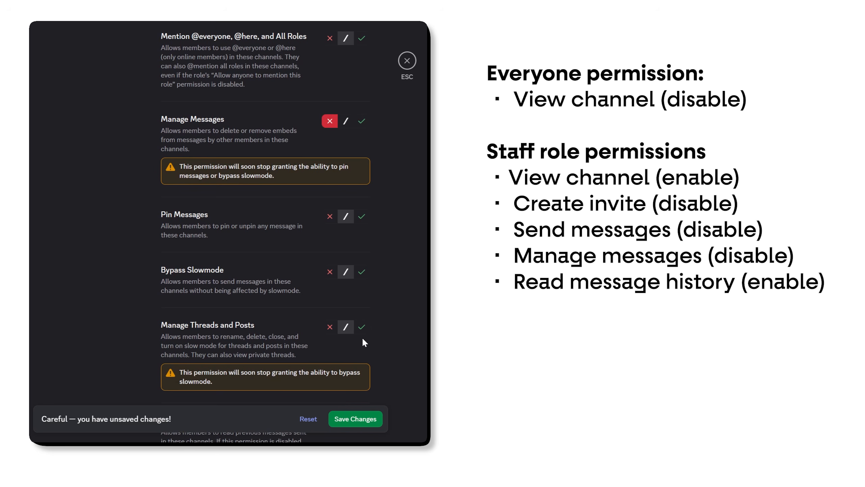
scroll(362, 337, "down", 4)
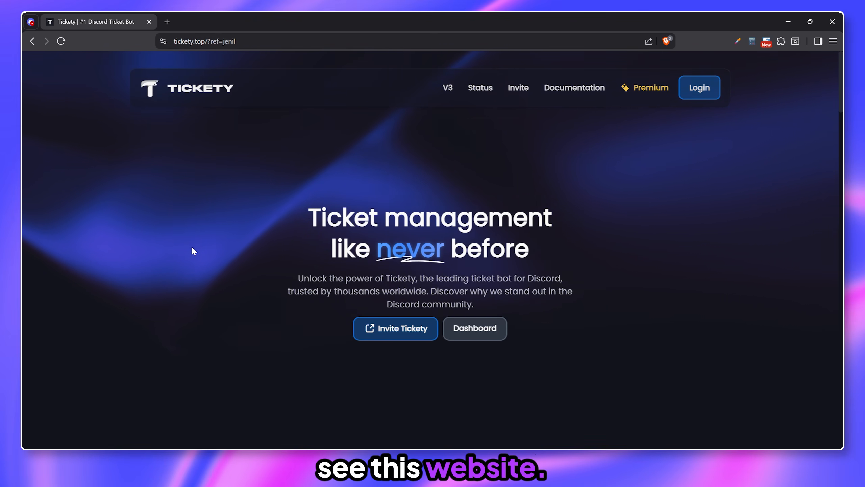
Step: Invite the Tickety bot from its website to the Discord server and authorize all its requested permissions
left_click(379, 326)
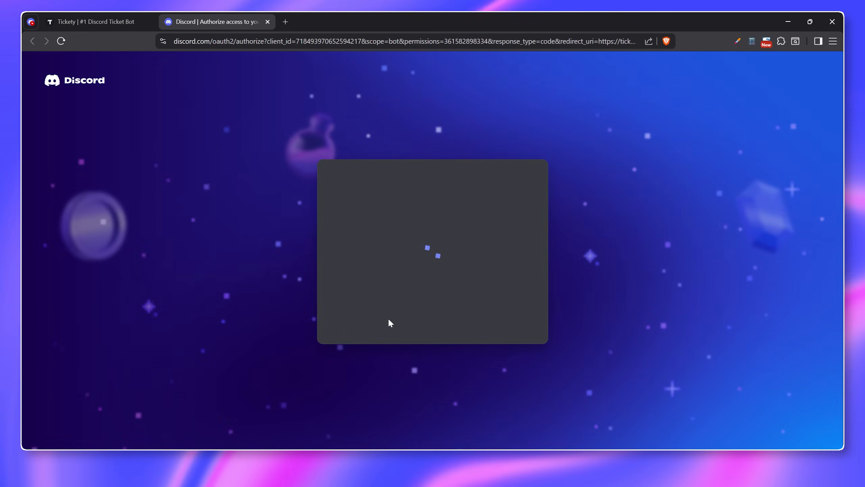
left_click(477, 336)
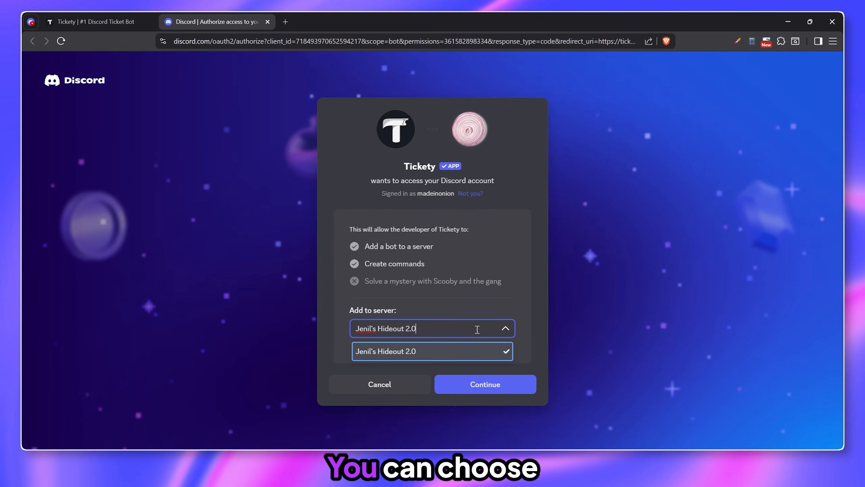
left_click(498, 333)
left_click(498, 388)
scroll(477, 341, "down", 5)
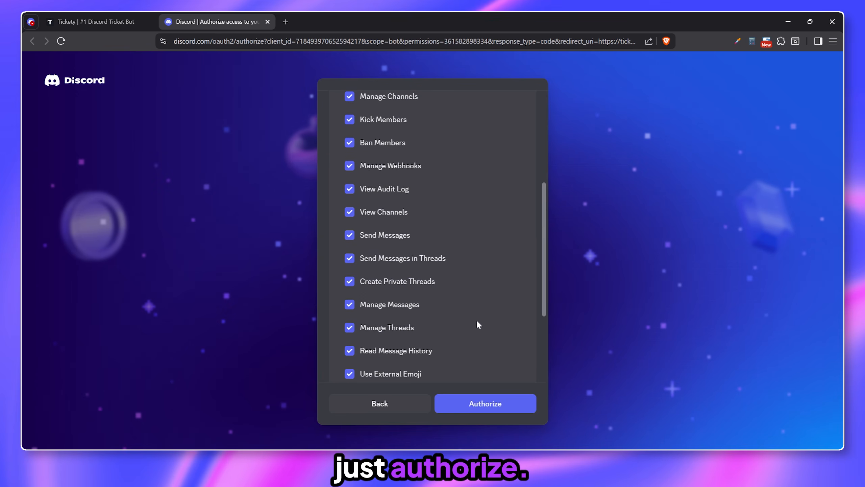
left_click(496, 411)
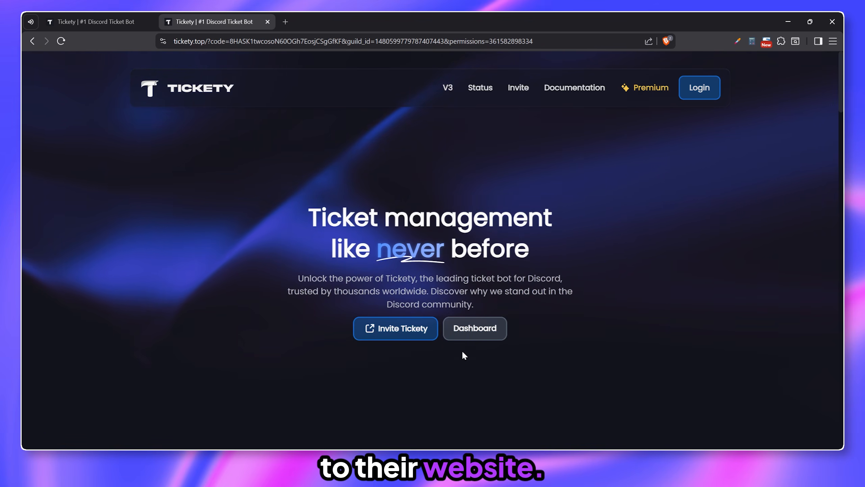
Step: Authorize the Tickety dashboard with the Discord account and open the server for management
left_click(476, 336)
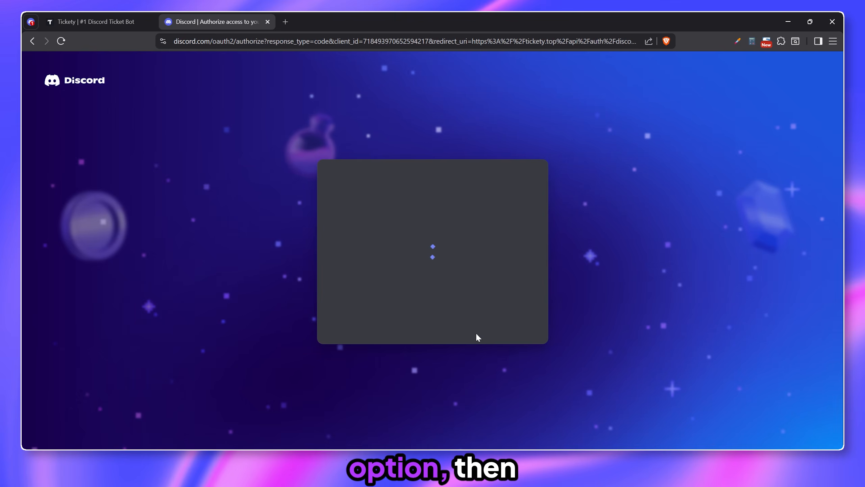
scroll(476, 332, "down", 1)
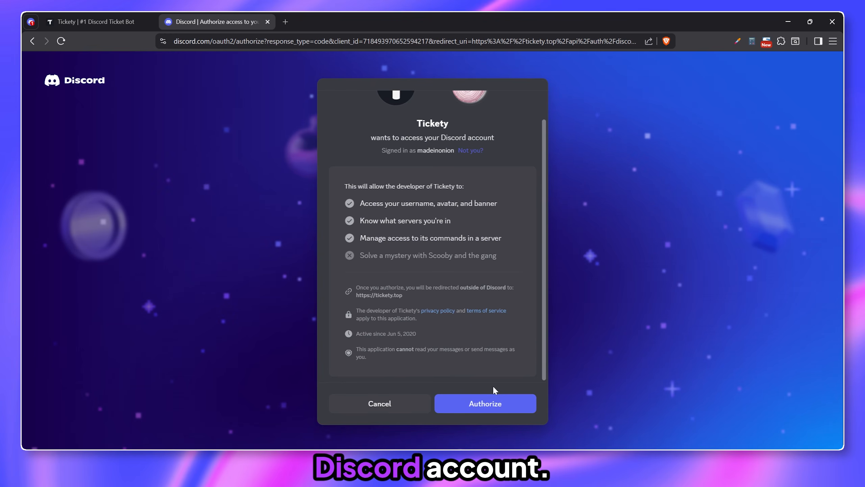
left_click(495, 402)
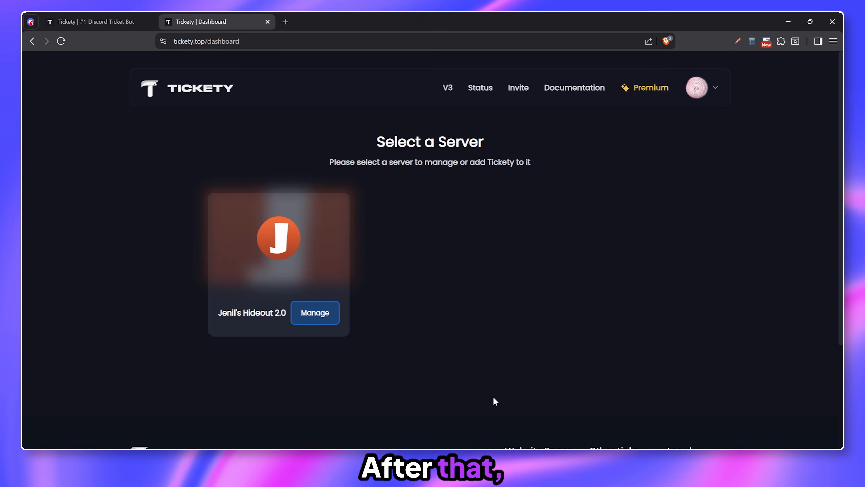
left_click(298, 315)
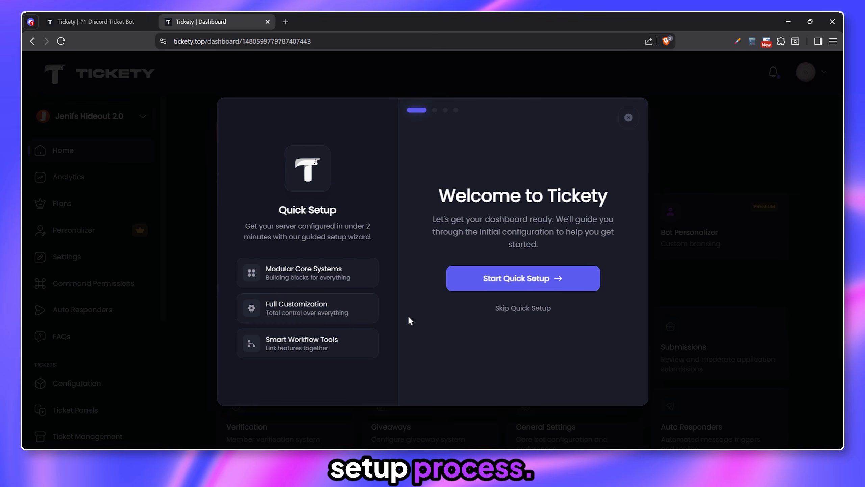
Step: Complete the quick setup with Admin as admin role and the folder-marked general-support channel for logging, declining premium and continuing to the dashboard
left_click(504, 281)
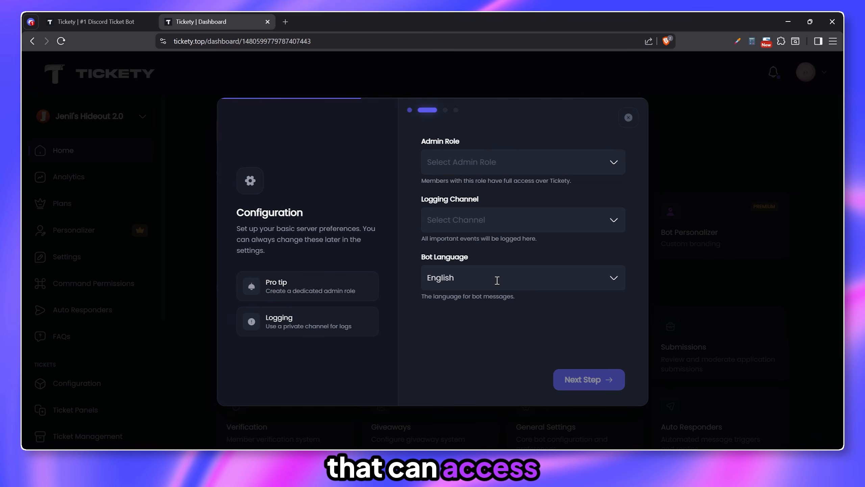
left_click(498, 165)
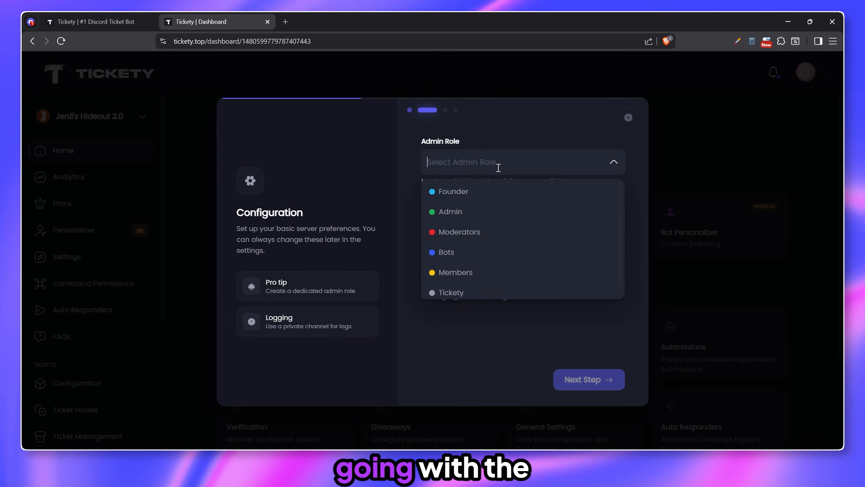
left_click(477, 212)
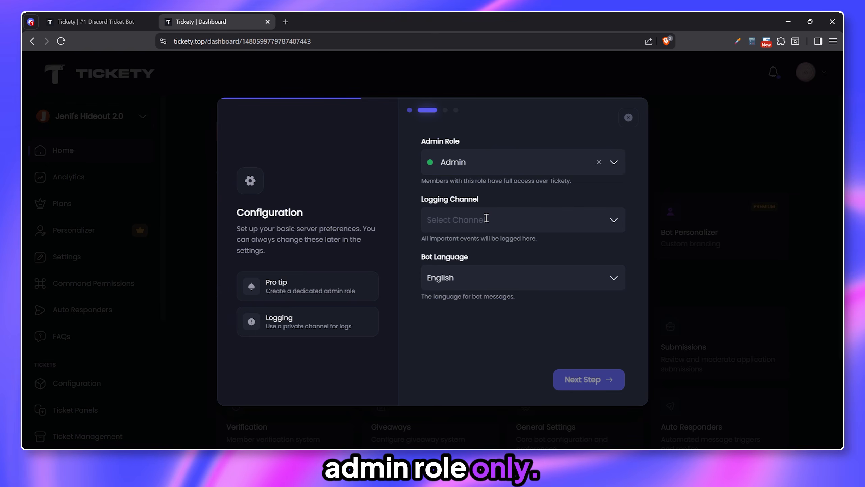
left_click(545, 219)
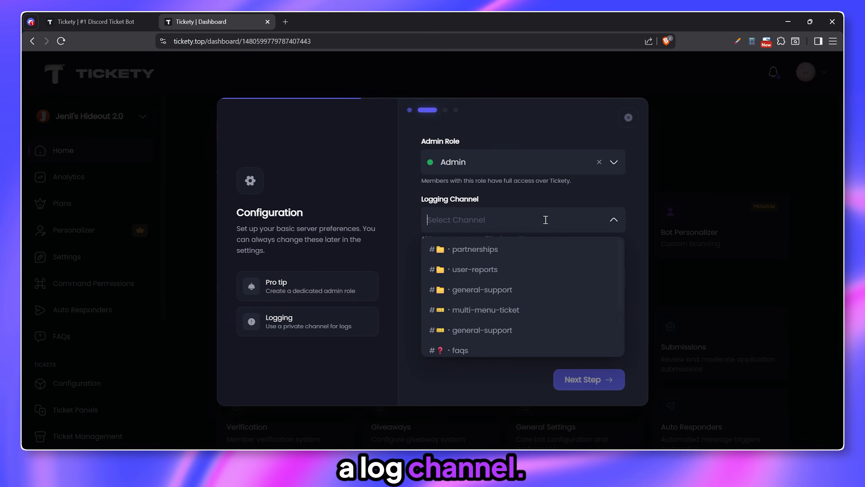
left_click(514, 298)
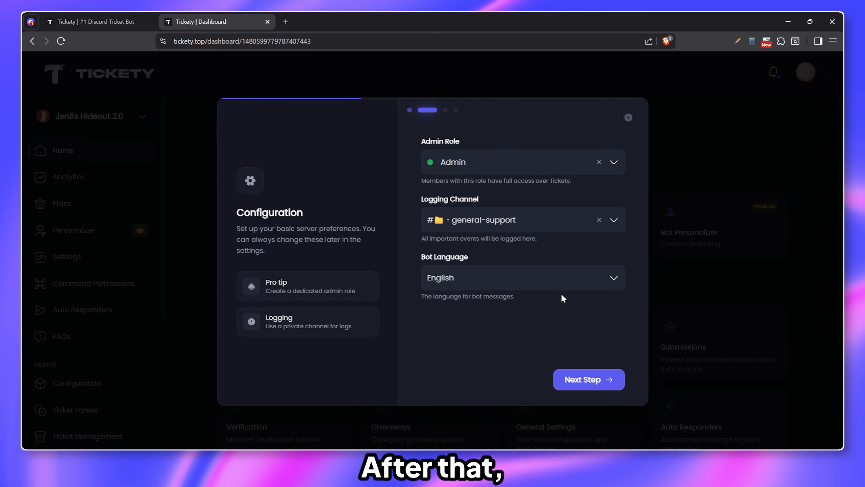
left_click(577, 379)
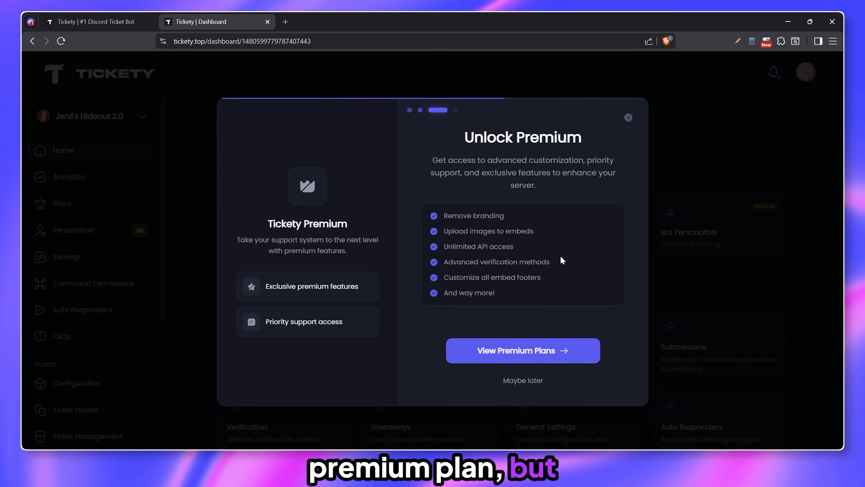
left_click(527, 381)
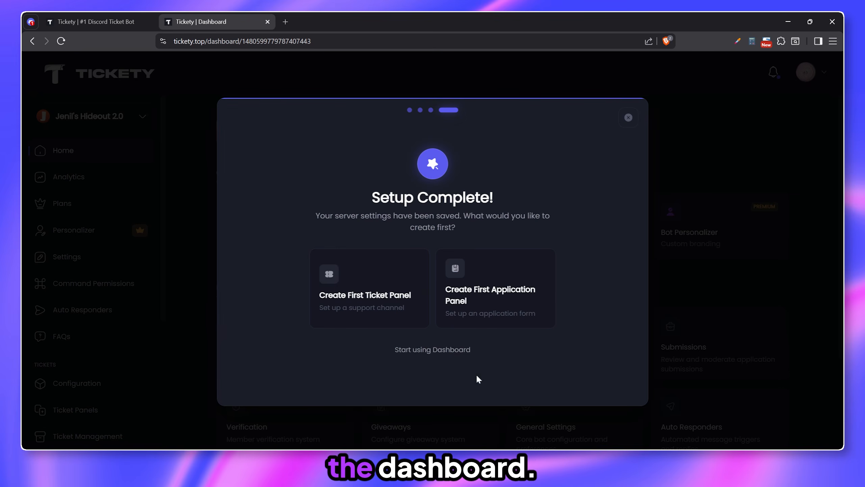
left_click(437, 351)
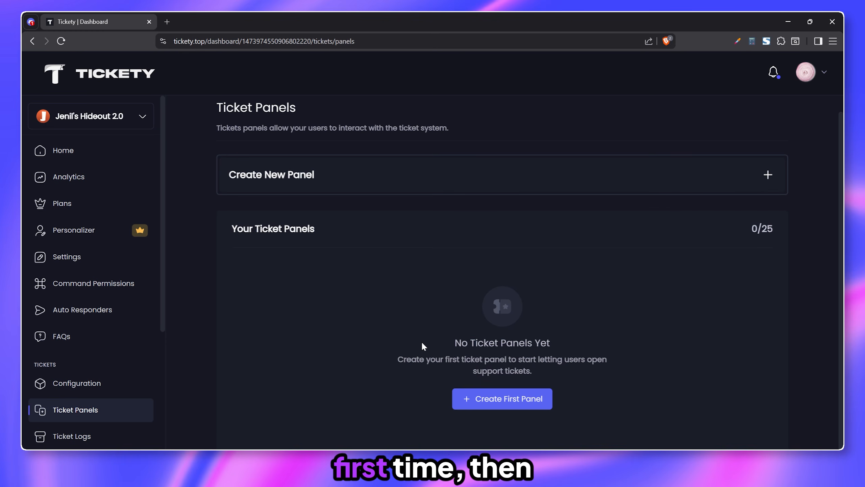
Step: Start creating the first ticket panel with the advanced settings and name it General Support
left_click(490, 402)
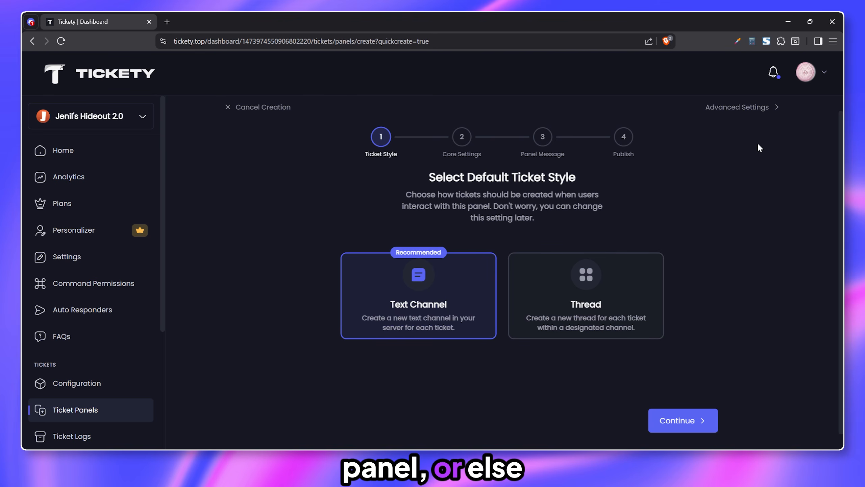
left_click(763, 107)
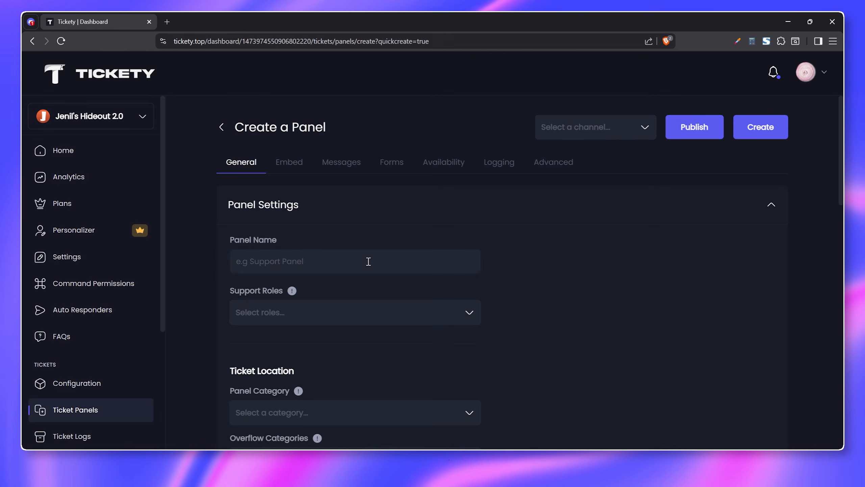
left_click(331, 261)
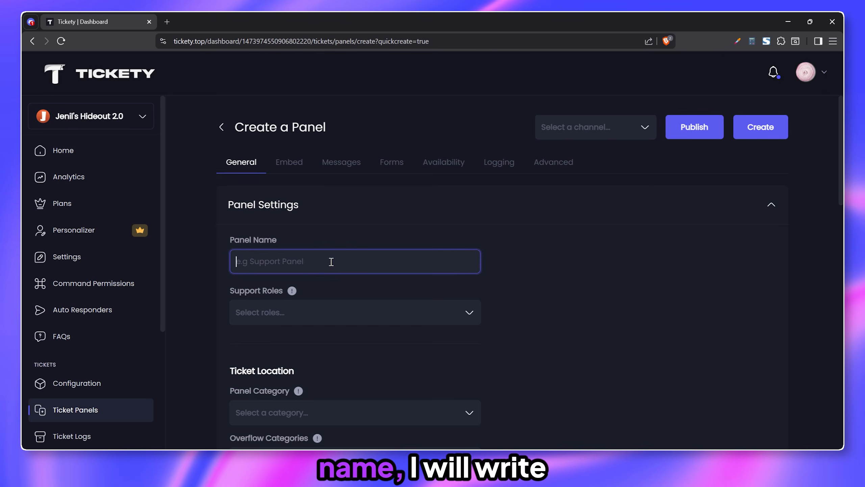
type("General Support")
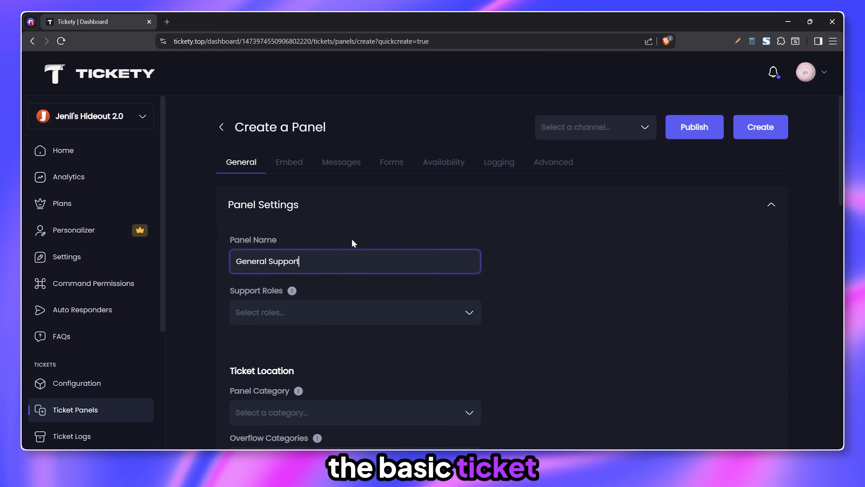
left_click(352, 240)
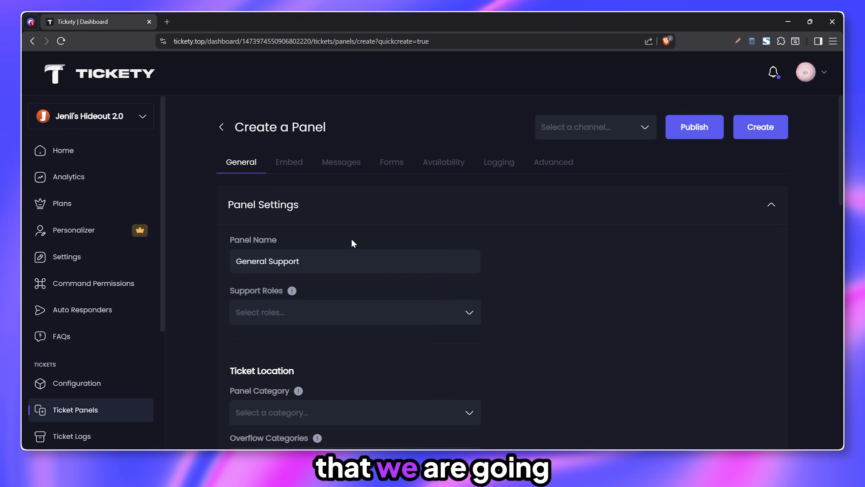
Step: Assign Moderators as the panel's support role and choose Support Tickets as its panel category
left_click(358, 312)
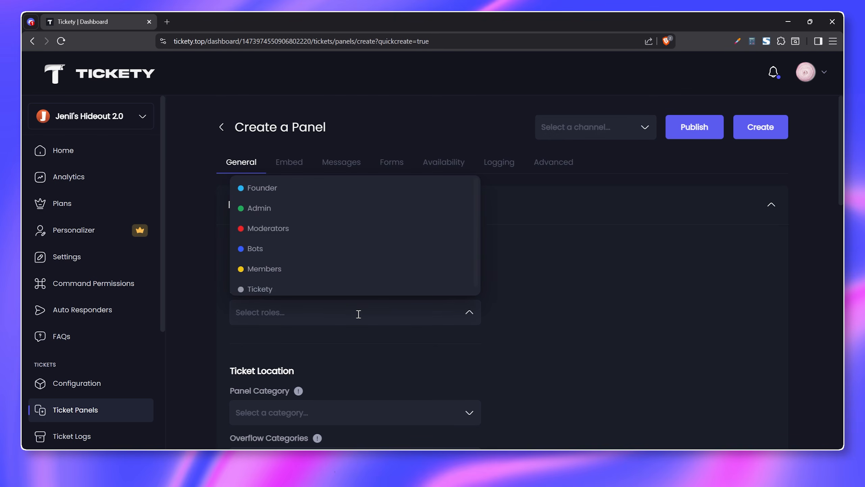
left_click(289, 229)
left_click(565, 329)
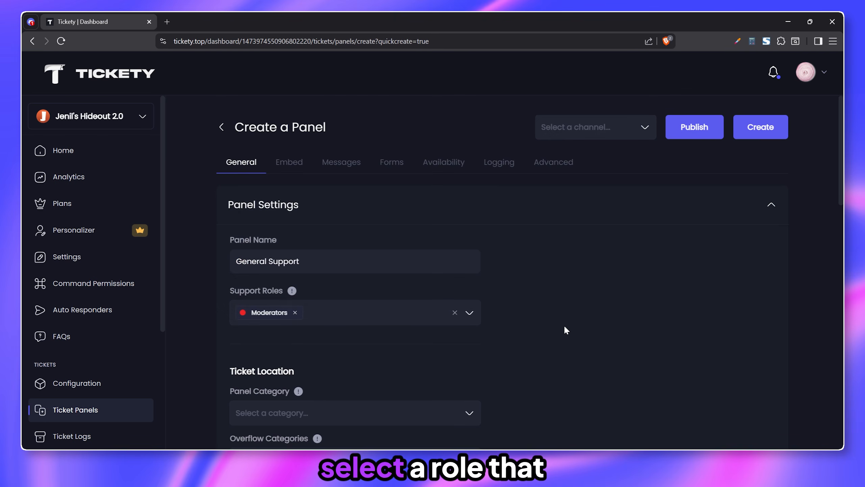
scroll(565, 330, "down", 4)
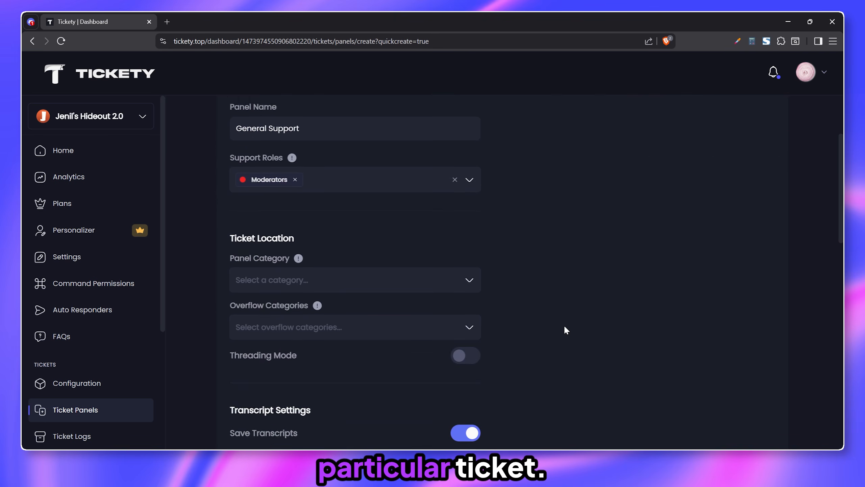
scroll(565, 325, "down", 1)
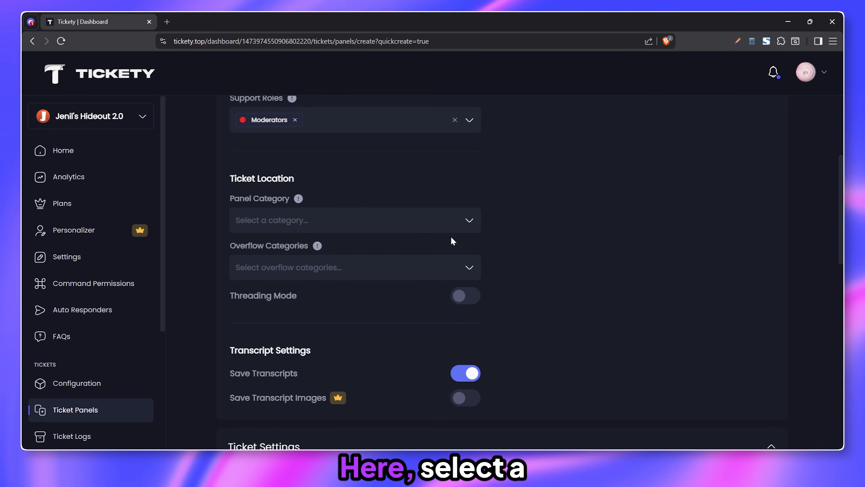
left_click(449, 224)
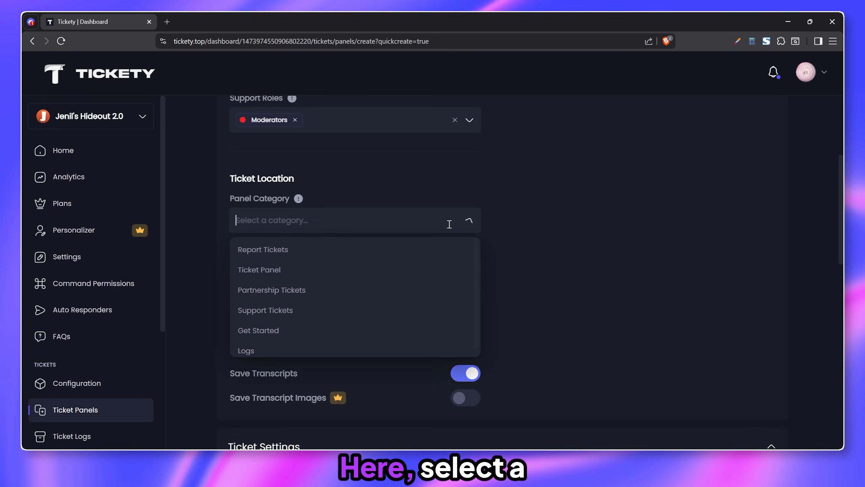
left_click(295, 312)
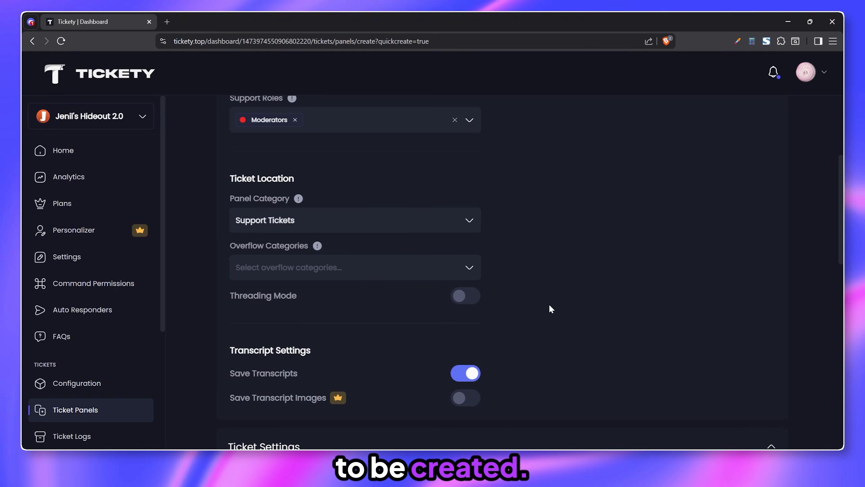
left_click(462, 300)
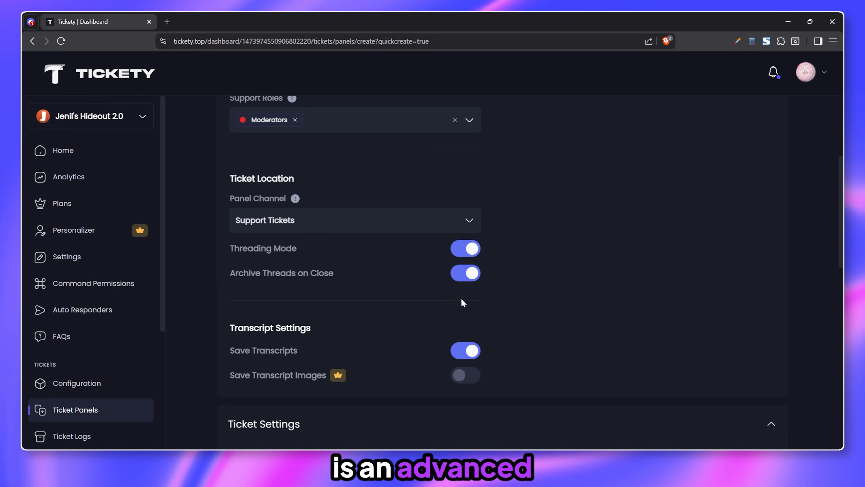
left_click(462, 254)
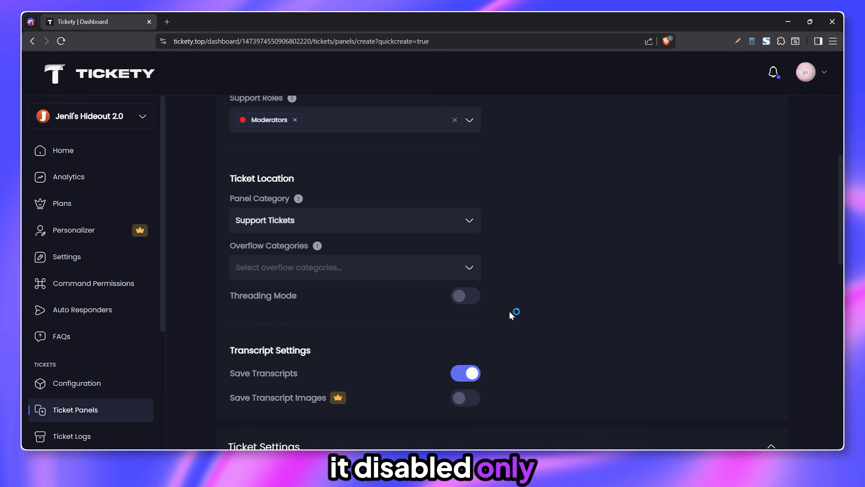
scroll(511, 315, "down", 5)
scroll(511, 313, "down", 3)
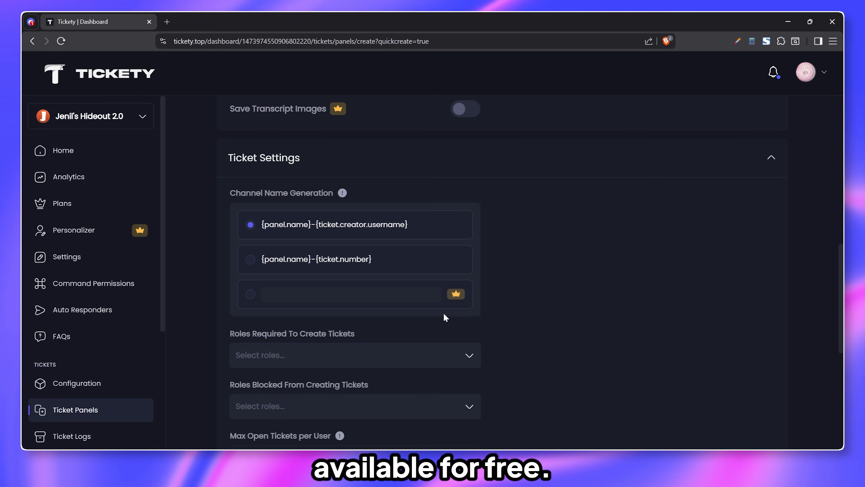
left_click(251, 261)
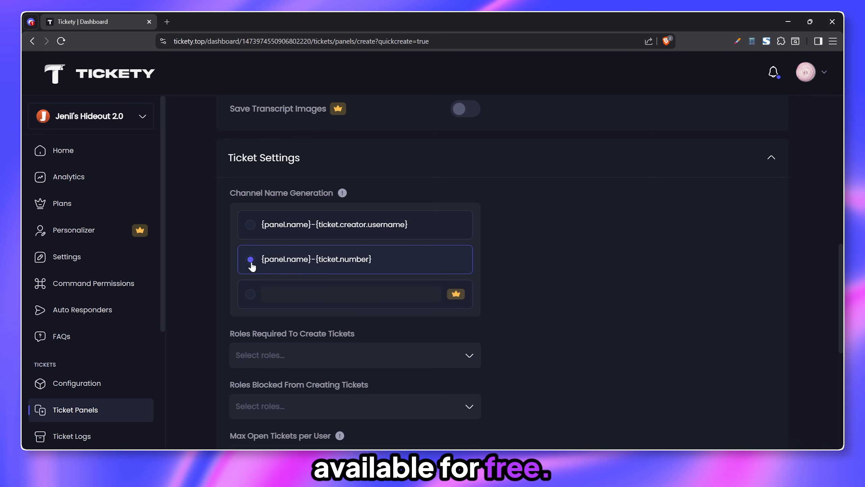
left_click(251, 226)
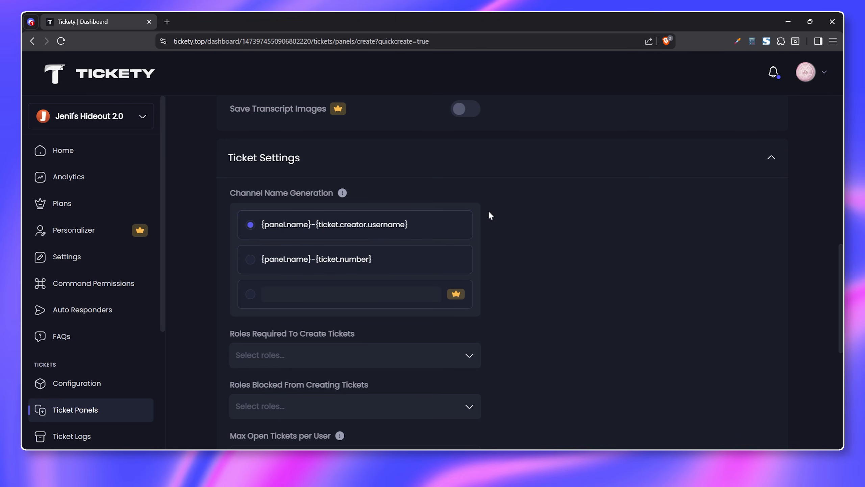
scroll(489, 214, "down", 5)
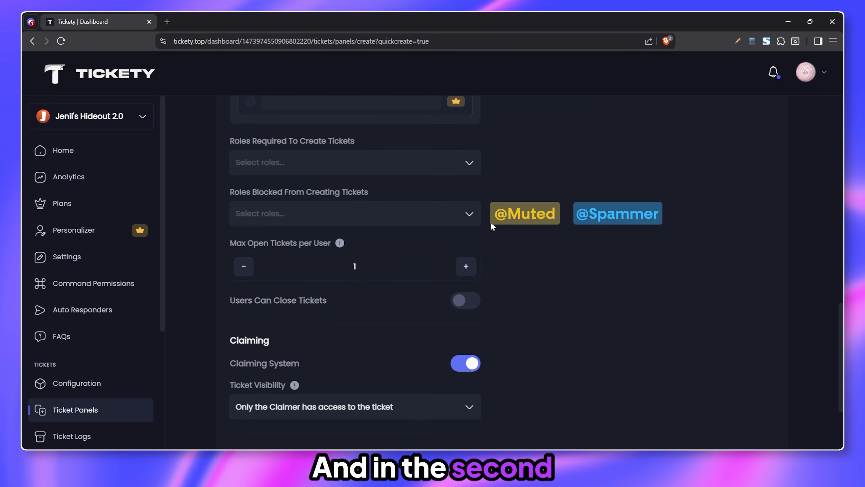
left_click(466, 213)
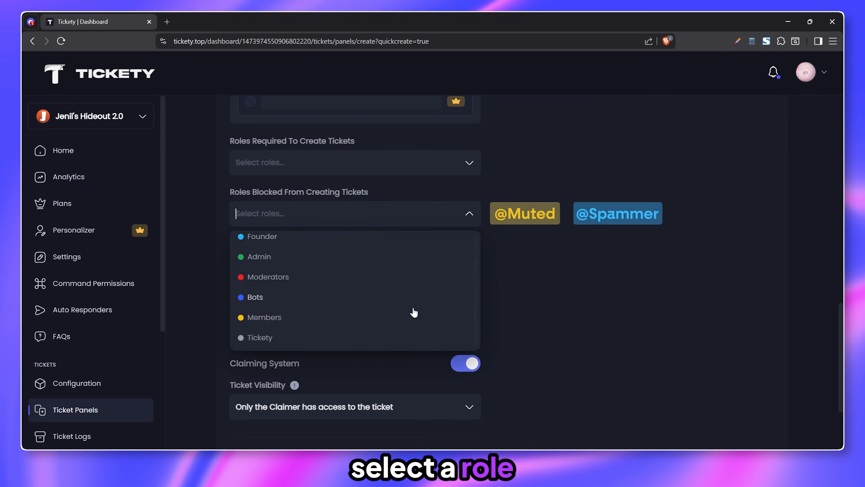
left_click(418, 205)
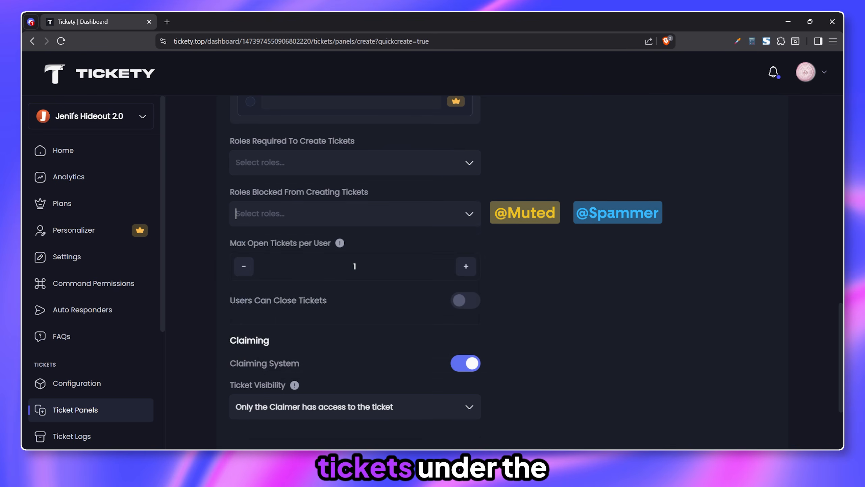
Step: Set the claiming system's ticket visibility to "Support Team can view the ticket but not write in it"
scroll(502, 222, "down", 4)
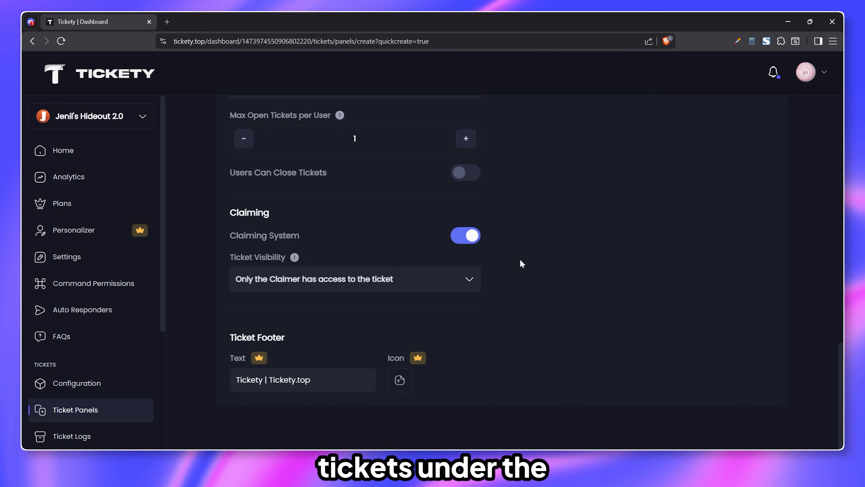
left_click(470, 281)
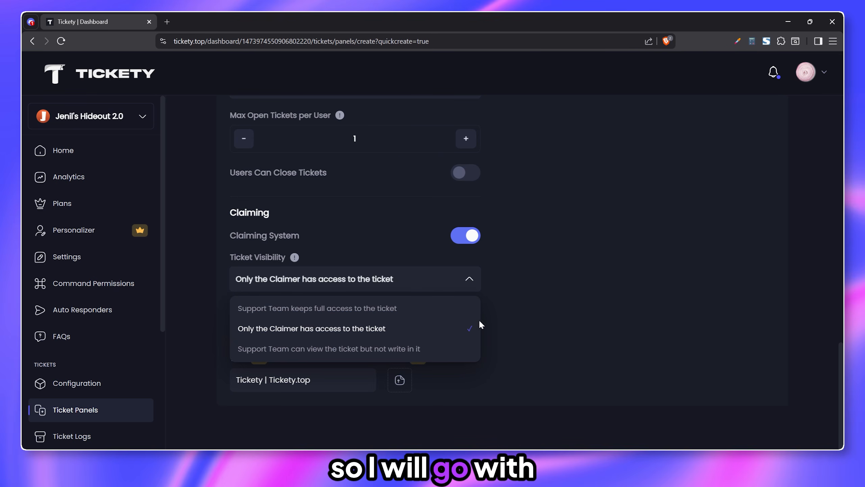
left_click(428, 349)
Step: Title the panel's embed message General Support and describe it as an invitation to open a ticket for help or server questions from staff
scroll(429, 345, "up", 15)
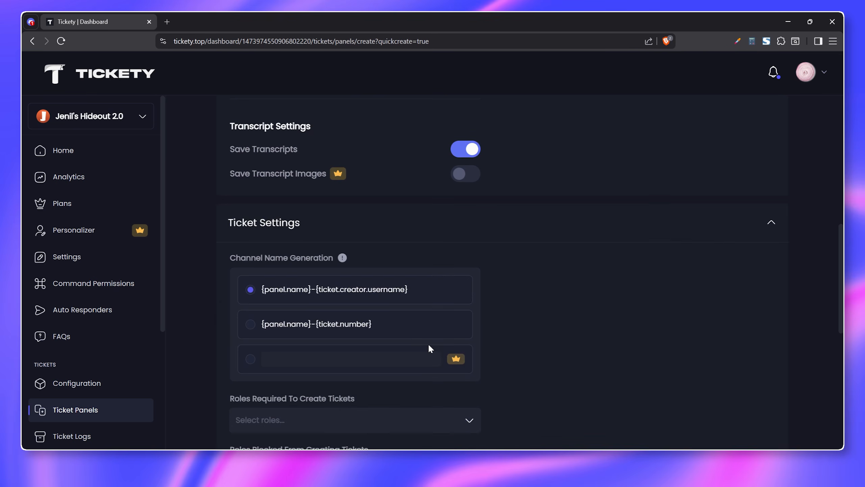
scroll(428, 349, "up", 1)
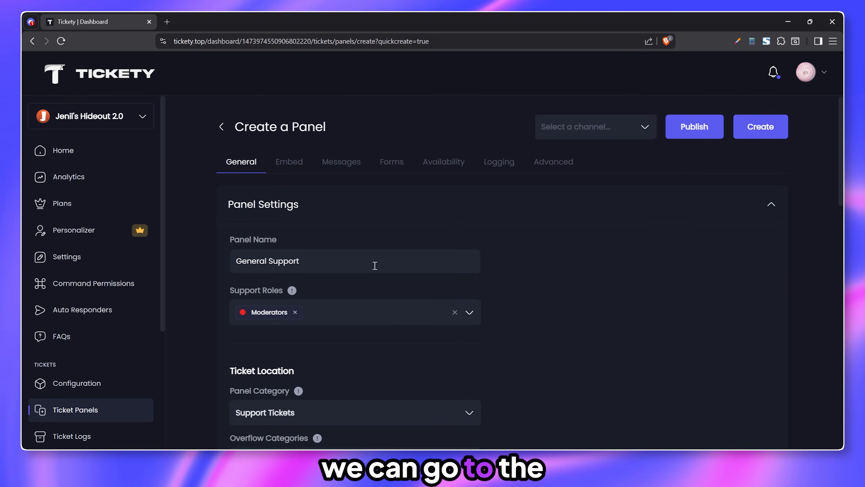
left_click(293, 162)
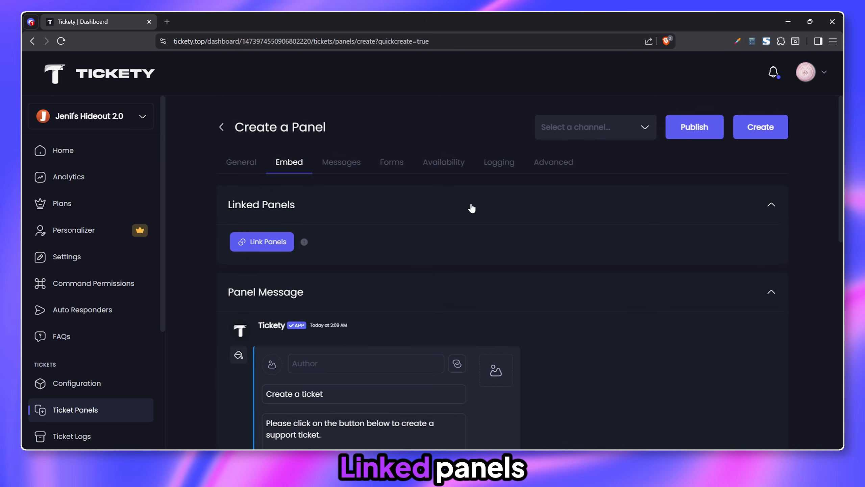
left_click(278, 242)
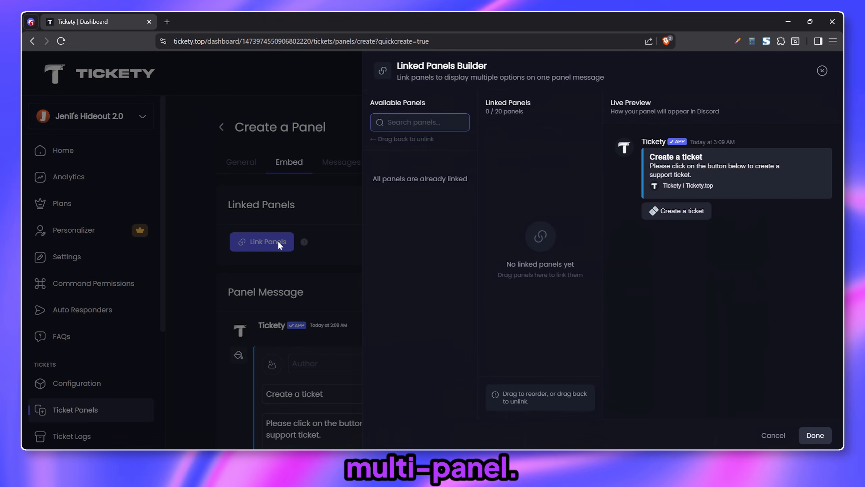
left_click(277, 241)
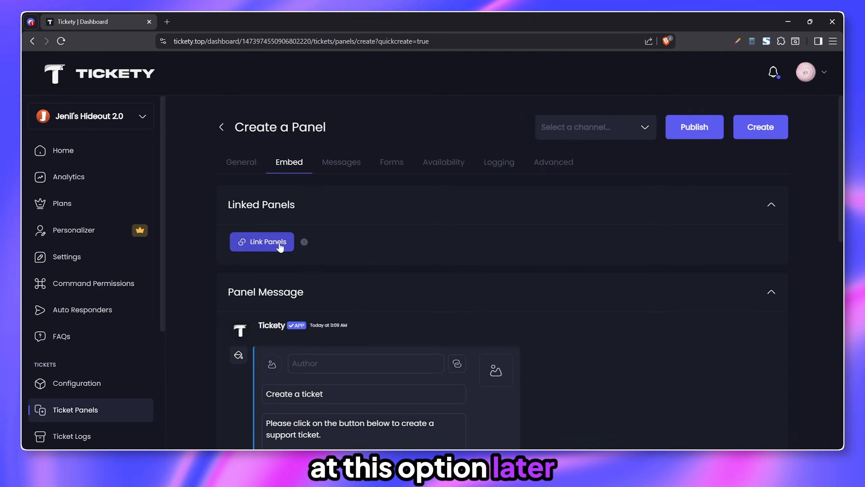
scroll(572, 220, "down", 5)
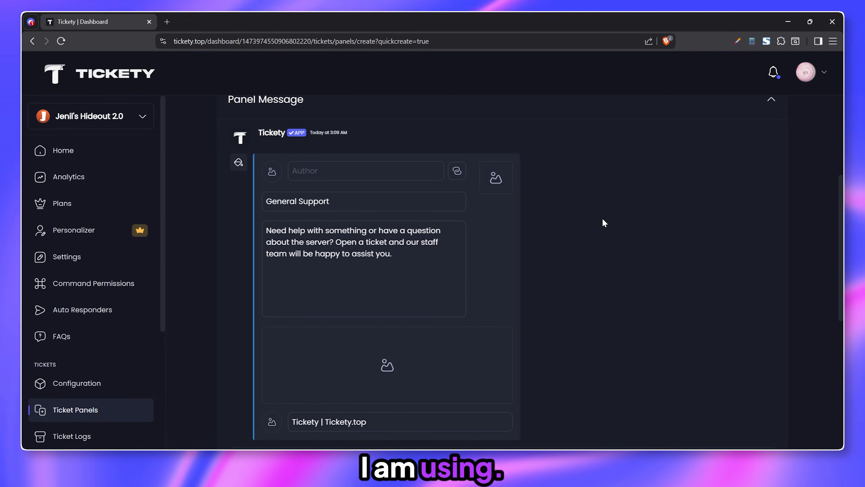
Step: Keep Button as the panel's button type and set the button label to General Support
scroll(604, 219, "down", 8)
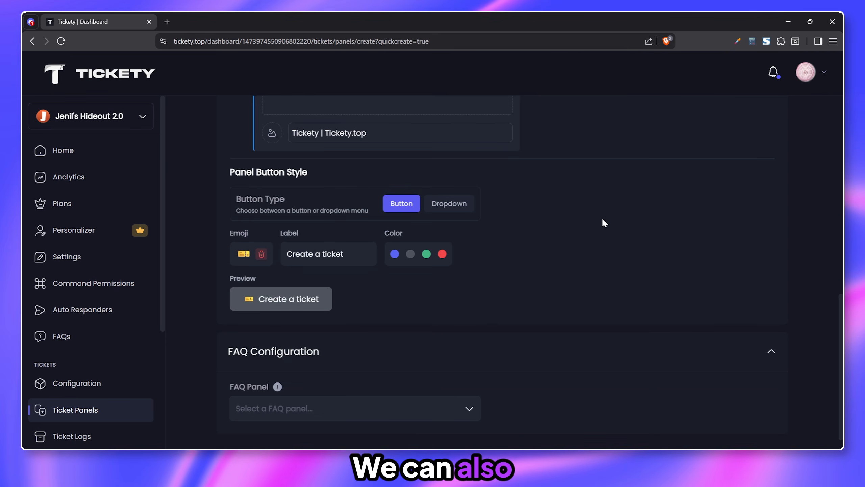
left_click(434, 205)
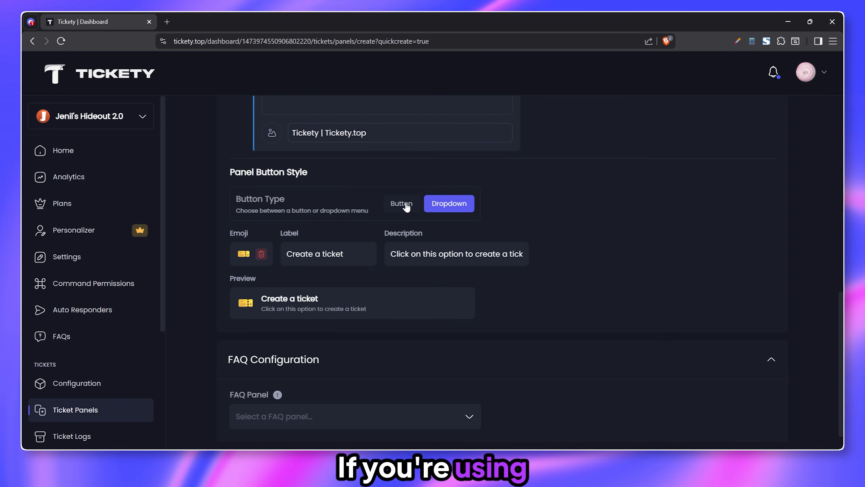
left_click(406, 205)
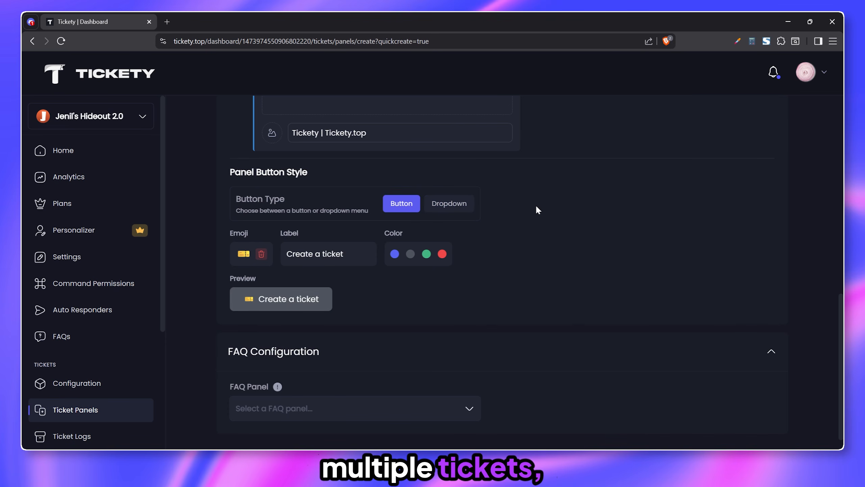
left_click_drag(368, 254, 305, 255)
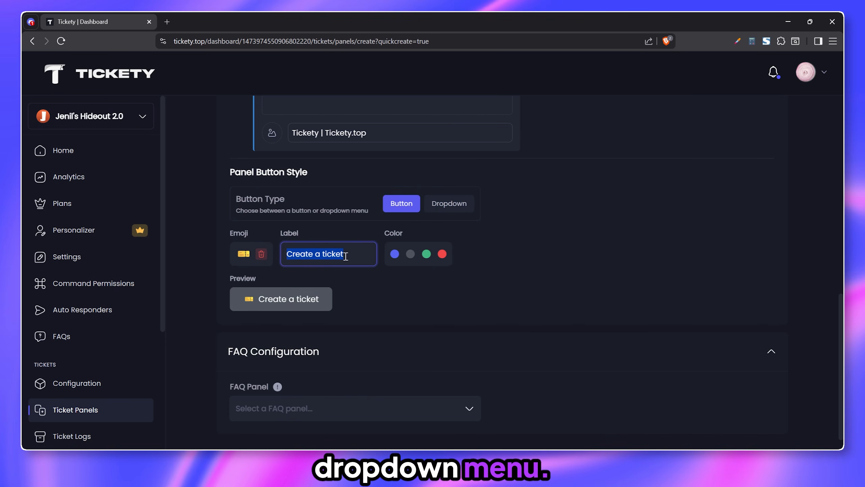
key("ctrl+a")
type("General Support")
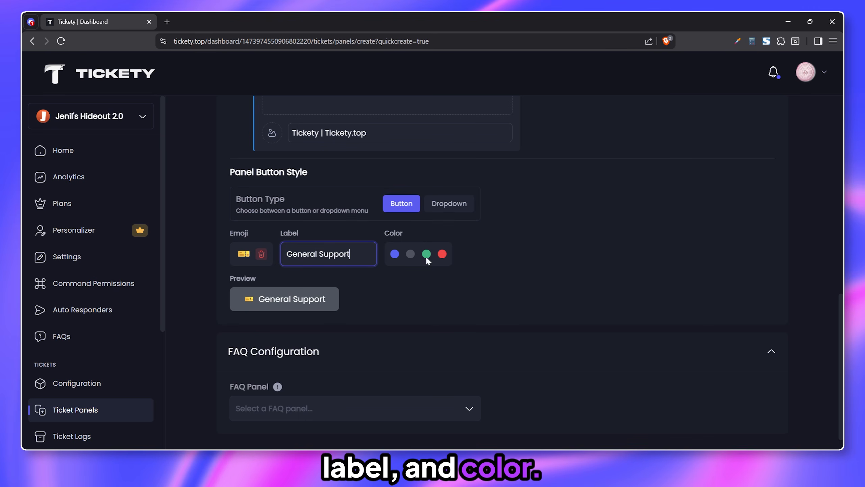
Step: Find the ticket emojis and choose the yellow ticket as the panel button's emoji
left_click(244, 254)
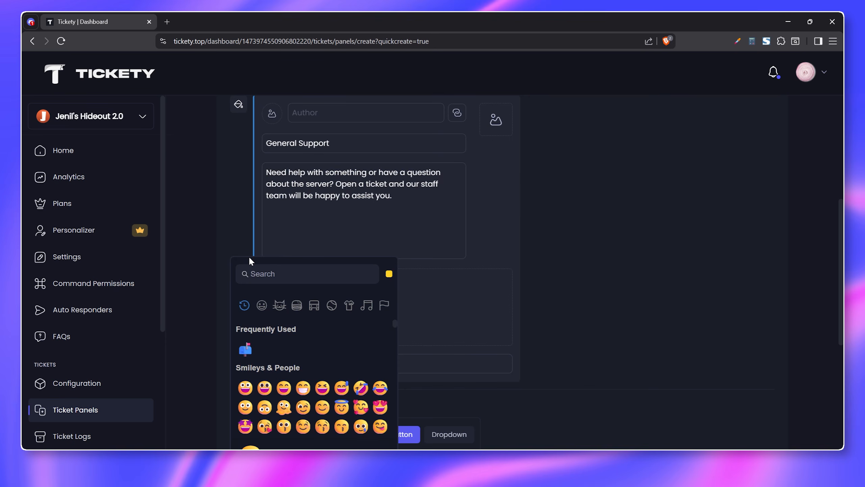
type("ticket")
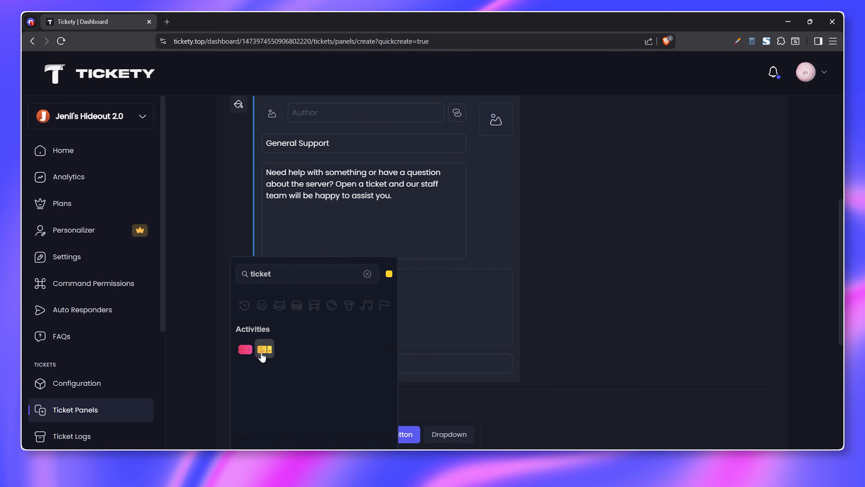
left_click(265, 349)
scroll(648, 282, "down", 7)
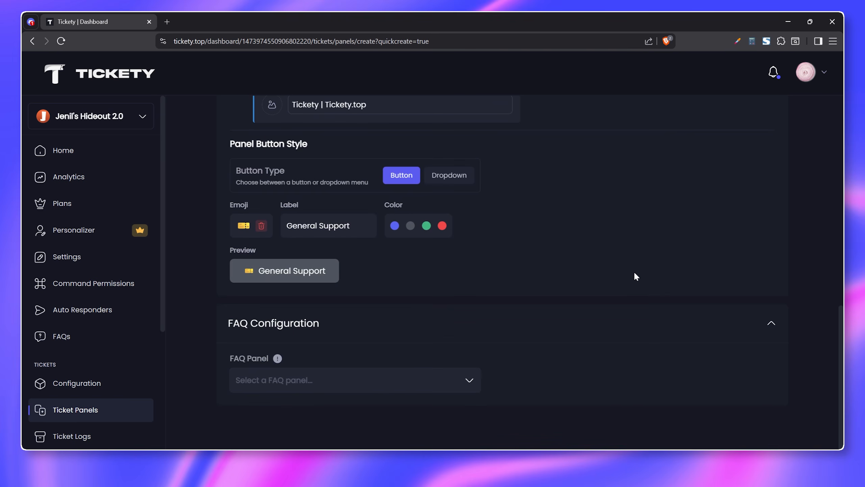
Step: Switch to Discord and read the FAQ answers about partnership requests and response time in the multi-button-ticket channel
mouse_move(277, 359)
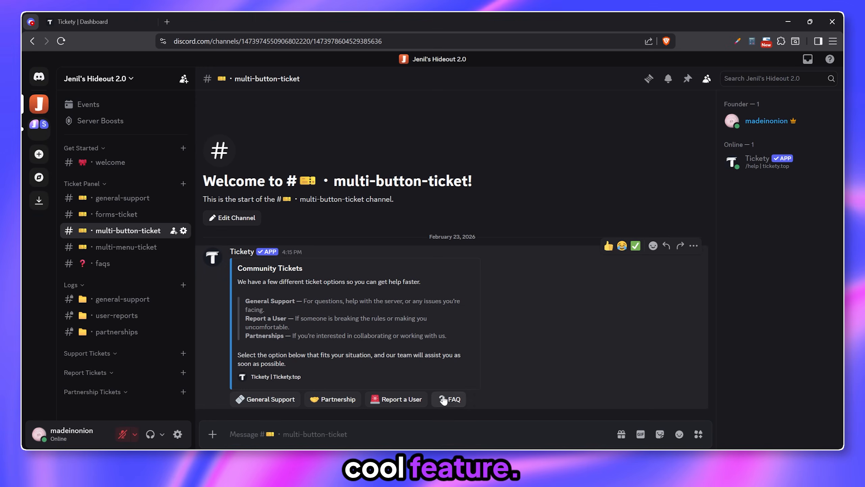
left_click(443, 399)
left_click(401, 386)
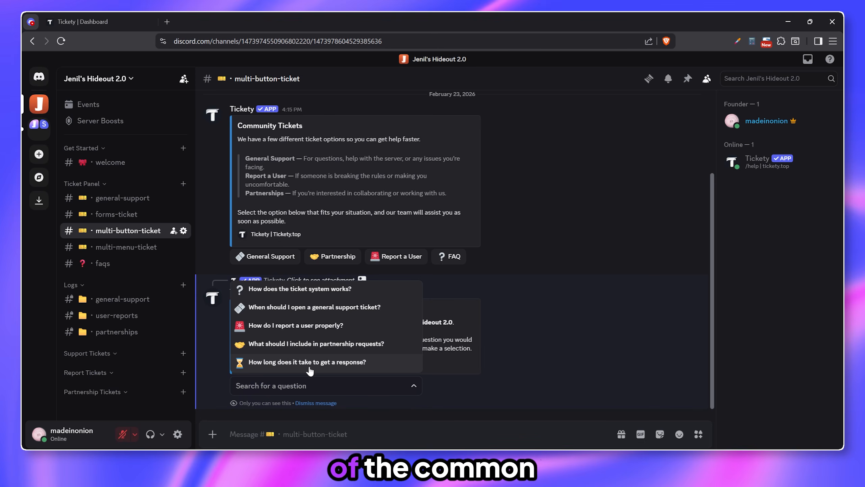
left_click(307, 348)
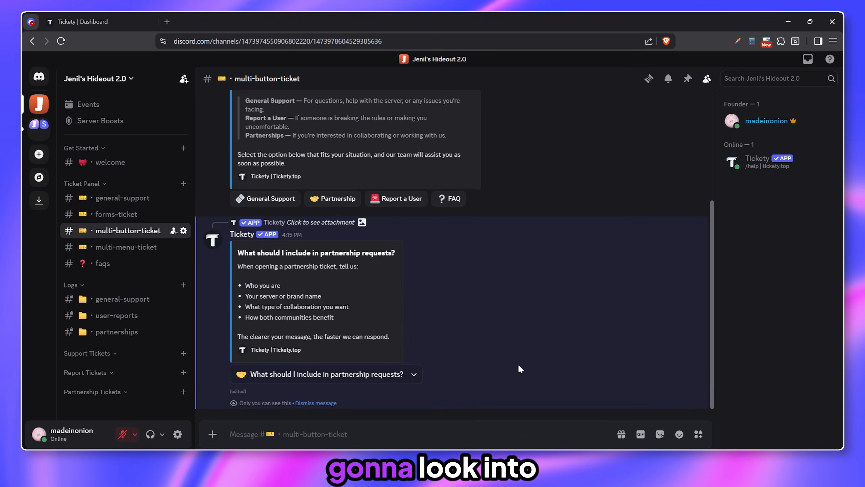
left_click(414, 375)
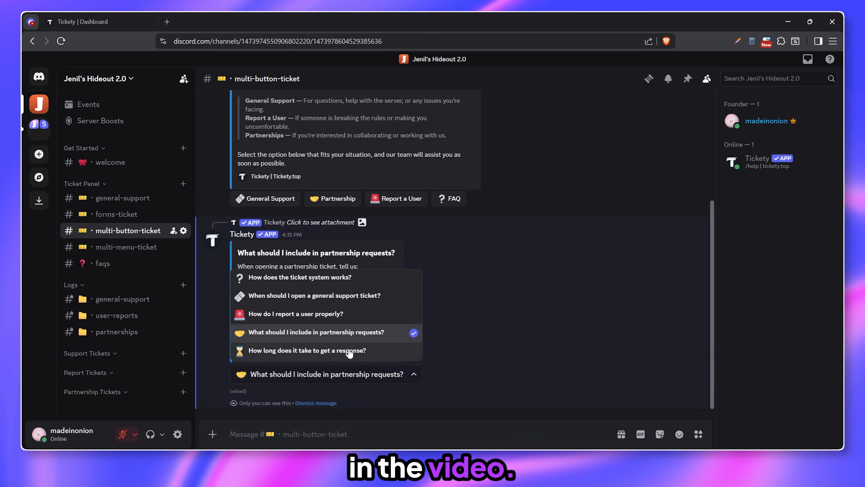
left_click(359, 351)
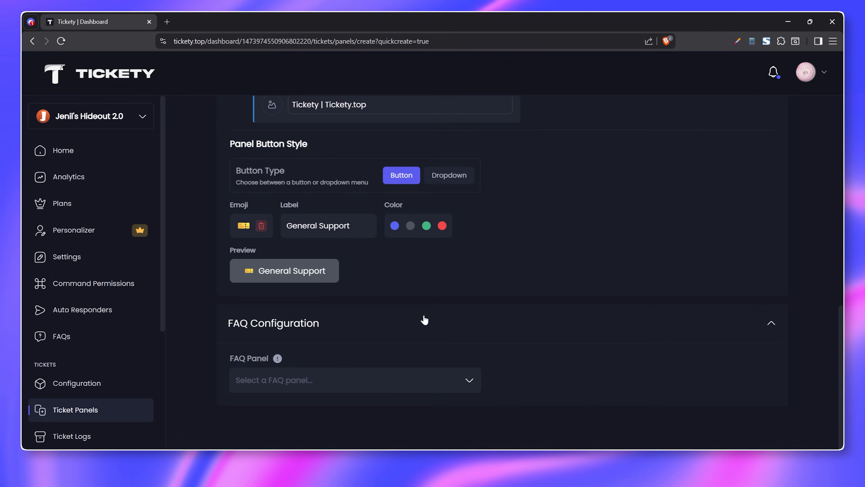
Step: Make the welcome message mention only the Ticket Creator, title it General Support and ask them to explain their issue or question clearly
scroll(424, 321, "up", 15)
left_click(336, 161)
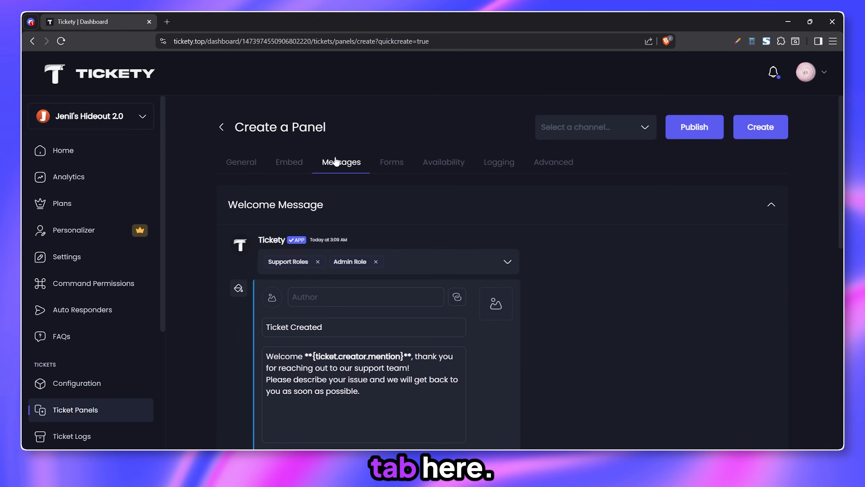
scroll(650, 222, "down", 3)
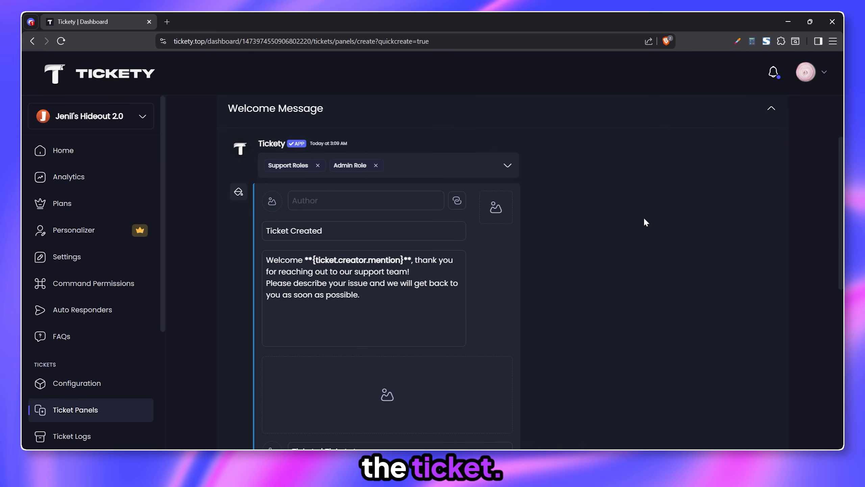
left_click(508, 165)
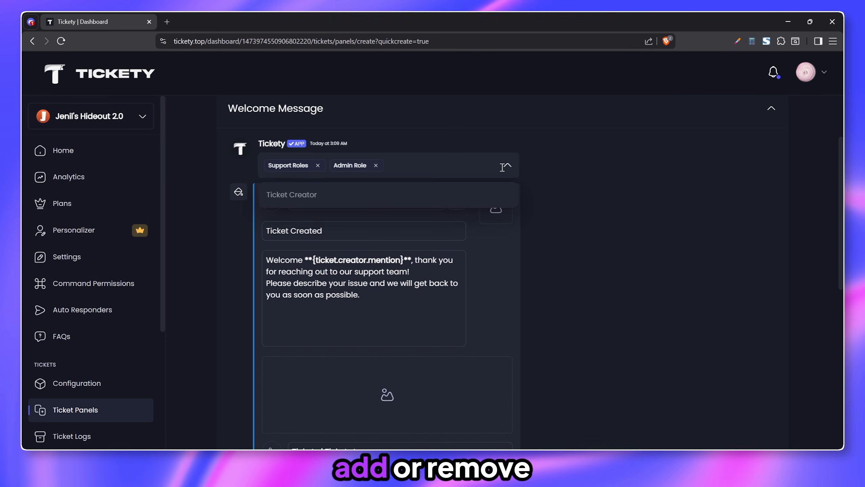
left_click(369, 195)
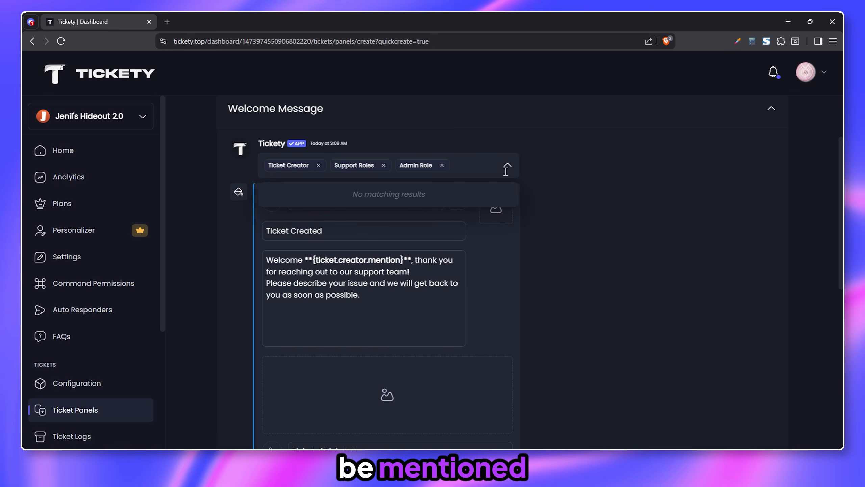
left_click(384, 165)
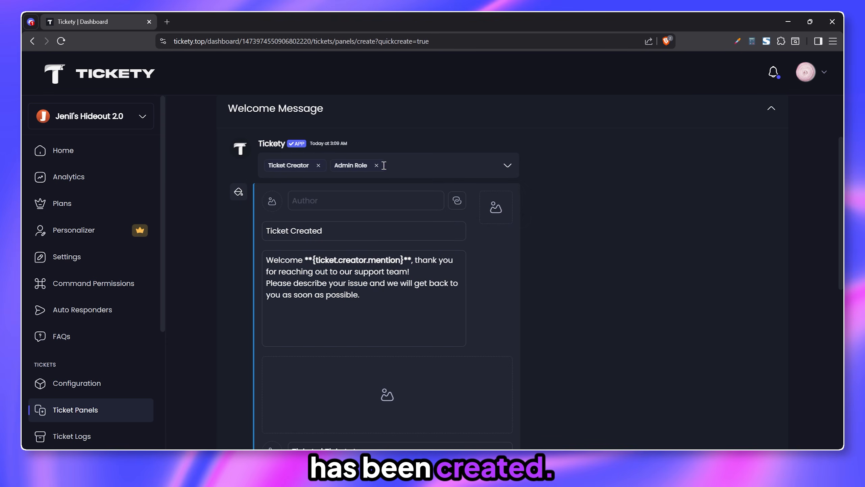
left_click(383, 165)
left_click(553, 171)
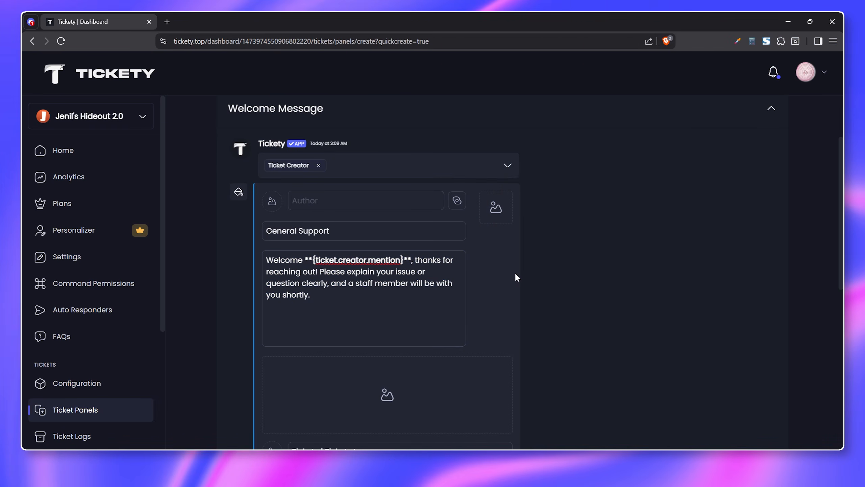
Step: Review the forms and support hours settings, and set the panel's log channel to the folder-marked general-support channel
scroll(516, 275, "up", 3)
left_click(401, 171)
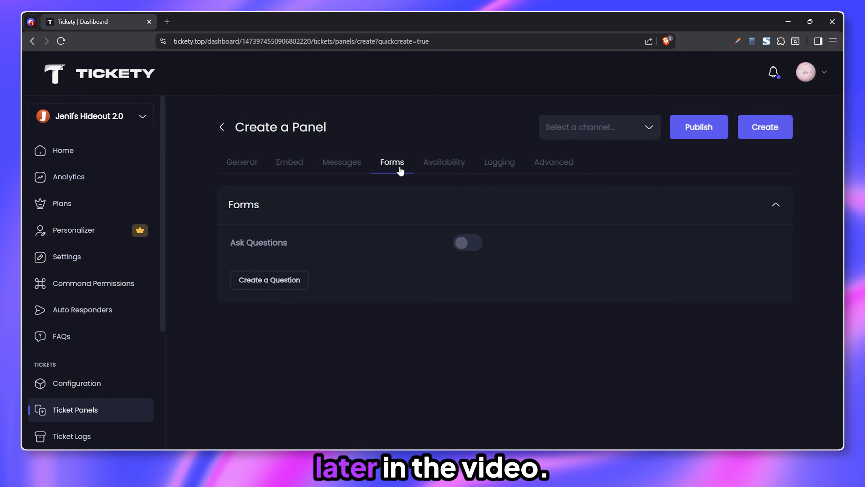
left_click(443, 164)
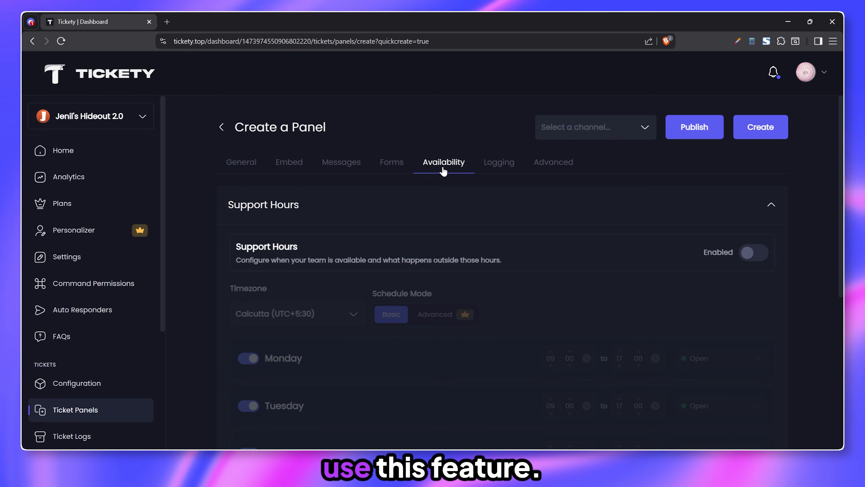
left_click(492, 163)
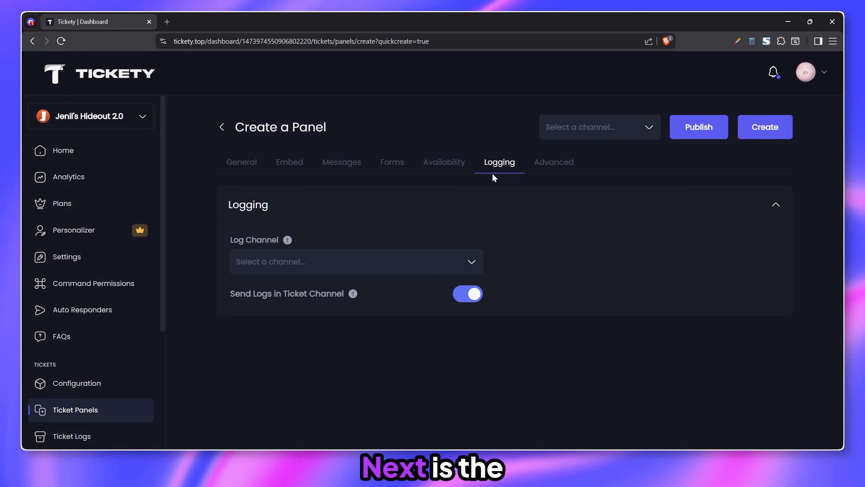
left_click(471, 261)
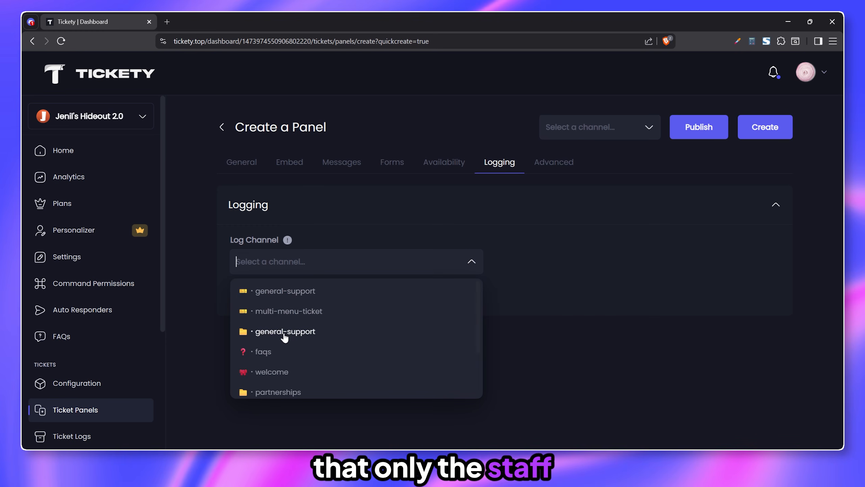
left_click(313, 334)
Step: Review the advanced settings and publish the panel to the ticket-marked general-support channel
left_click(549, 163)
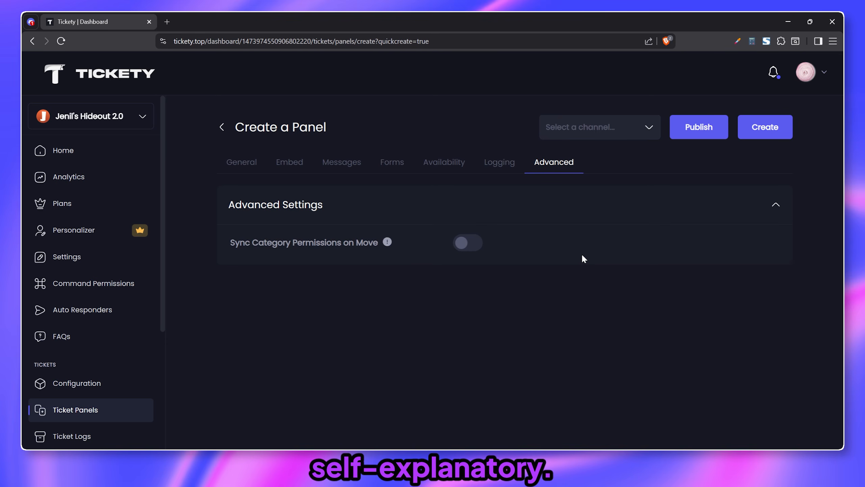
left_click(647, 127)
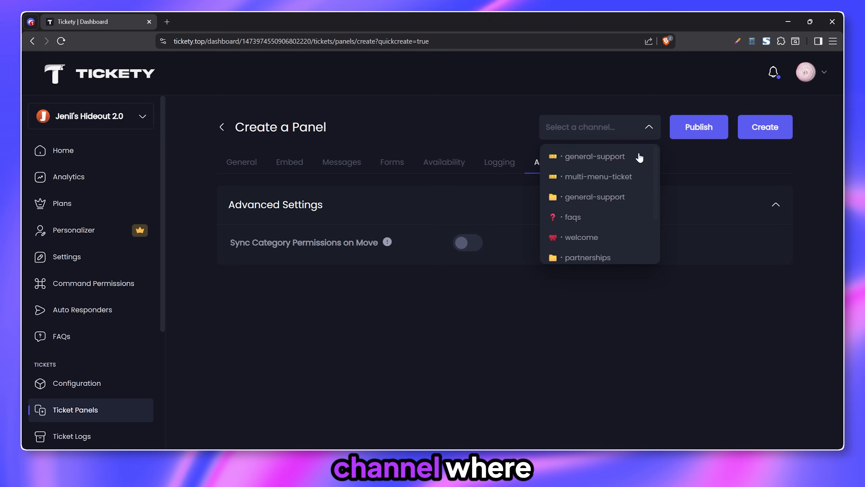
left_click(600, 157)
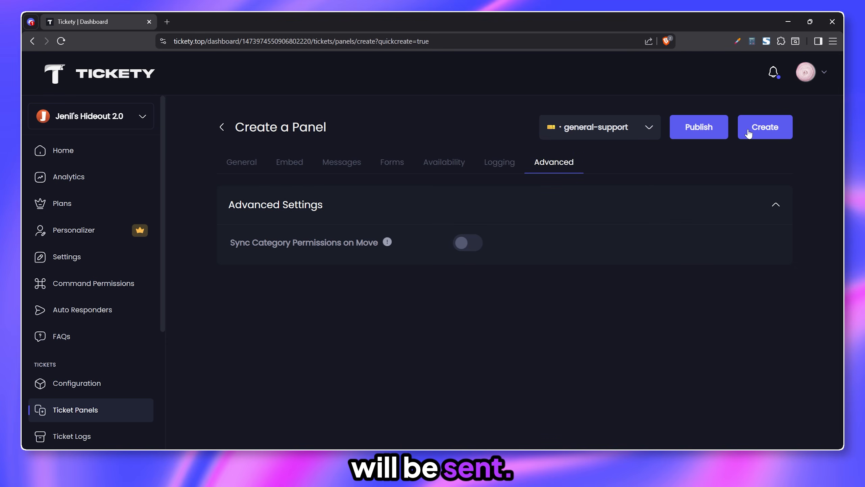
left_click(709, 132)
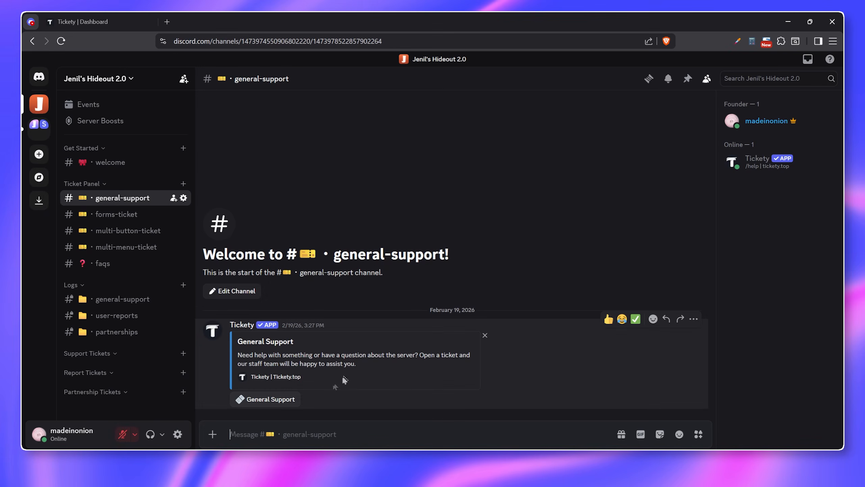
Step: Switch to Discord, open a test ticket from the General Support panel and close it with the reason Closed
left_click(279, 403)
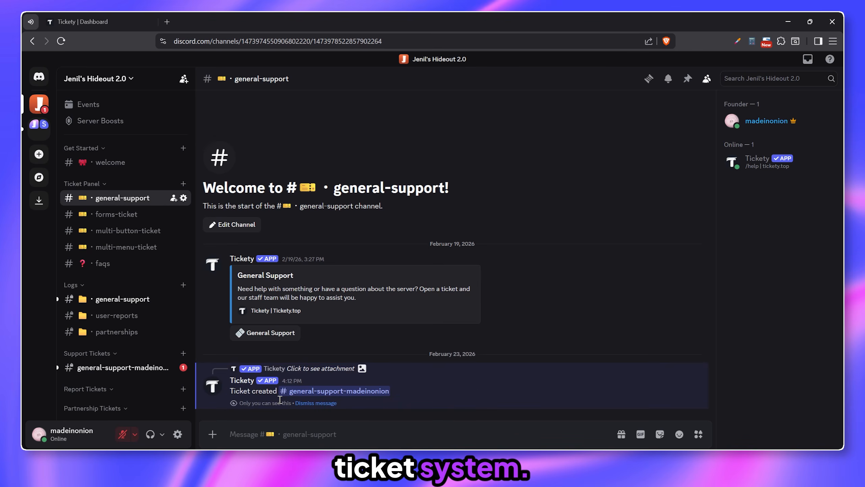
left_click(290, 392)
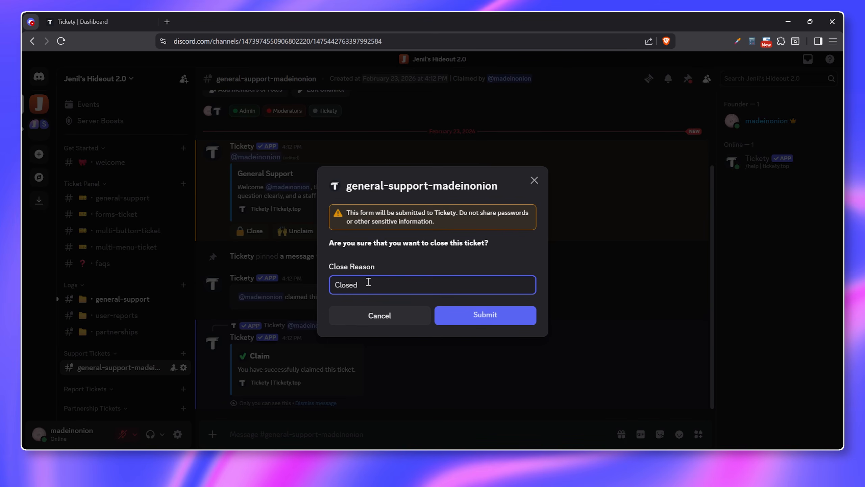
key("Return")
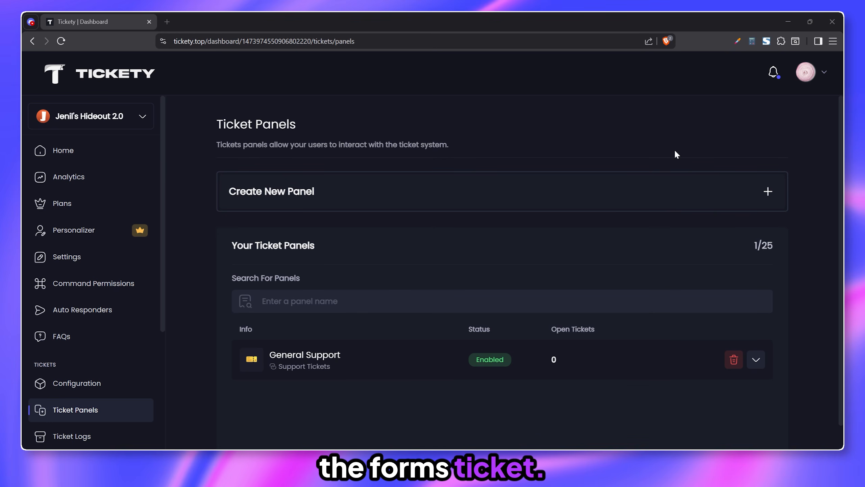
Step: Return to the Tickety dashboard, duplicate the General Support panel and name the copy Report a User
left_click(756, 360)
left_click(698, 392)
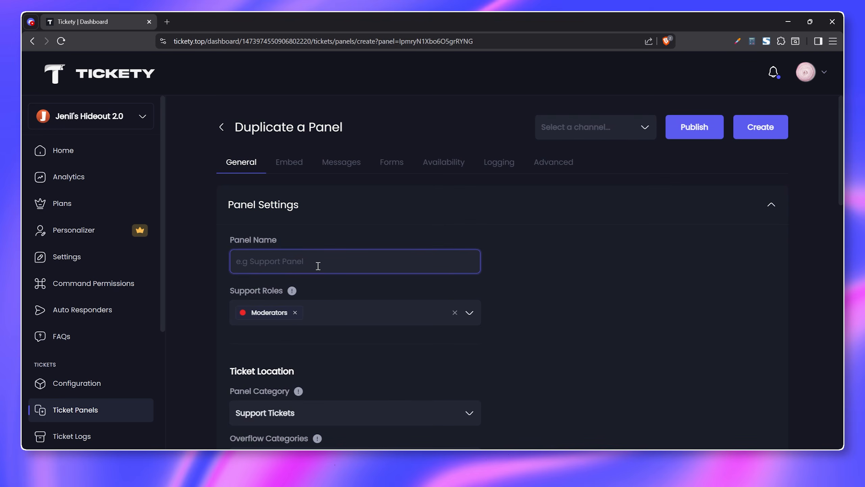
type("Rep")
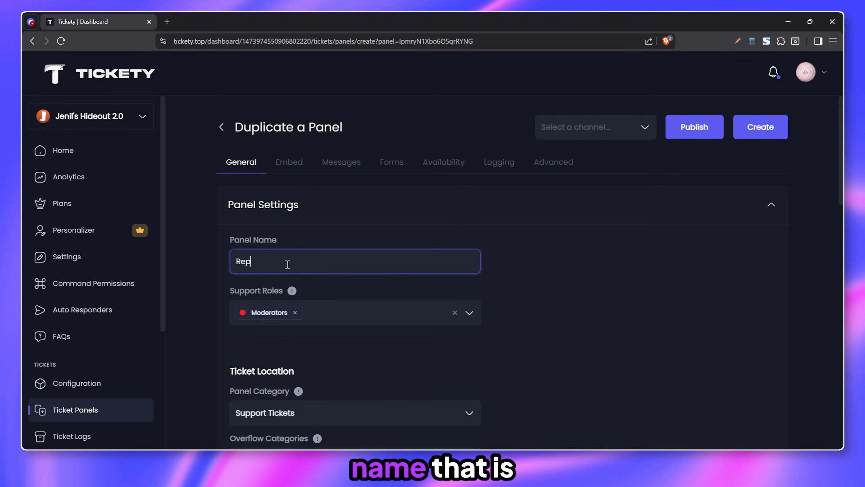
type("ort a User")
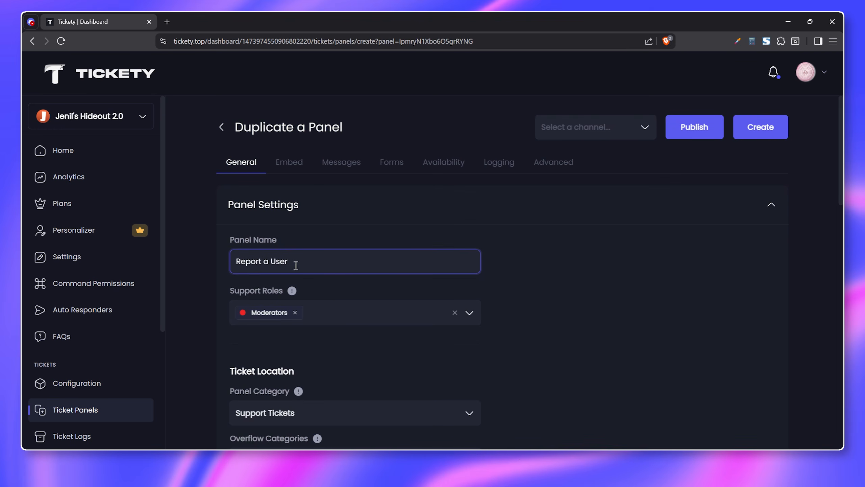
Step: Set the duplicated panel's ticket category to Report Tickets
scroll(531, 294, "down", 7)
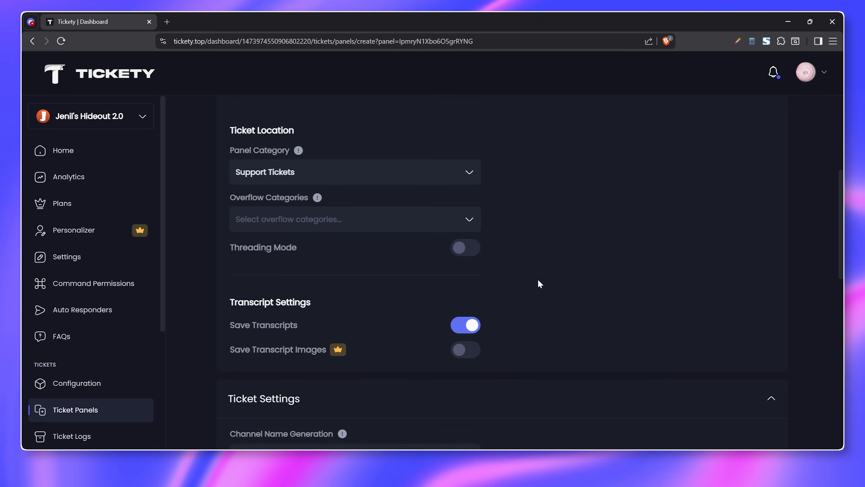
left_click(468, 171)
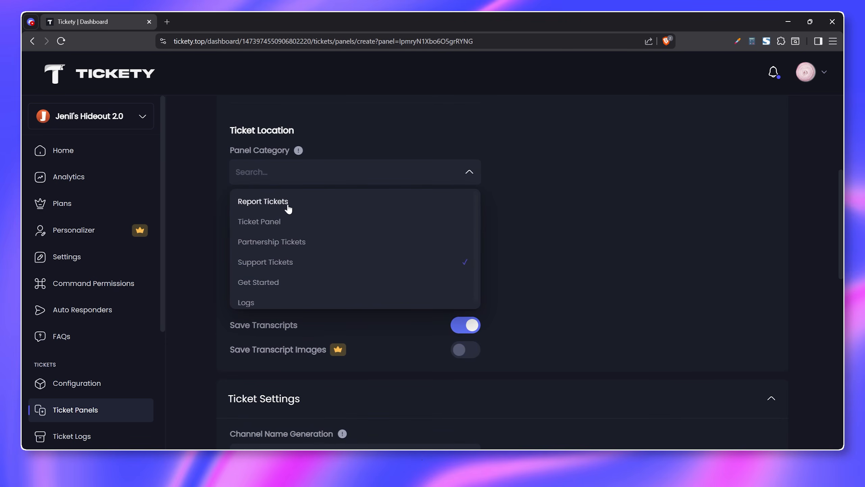
left_click(263, 201)
Step: Title the panel's embed message Report a User and describe it as a private way to report rule-breaking or inappropriate behaviour for staff review
scroll(535, 230, "up", 5)
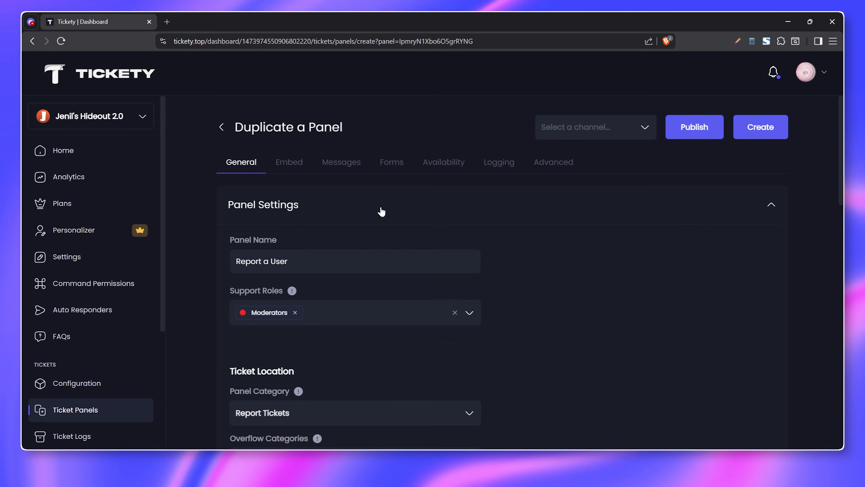
left_click(290, 163)
scroll(488, 218, "down", 5)
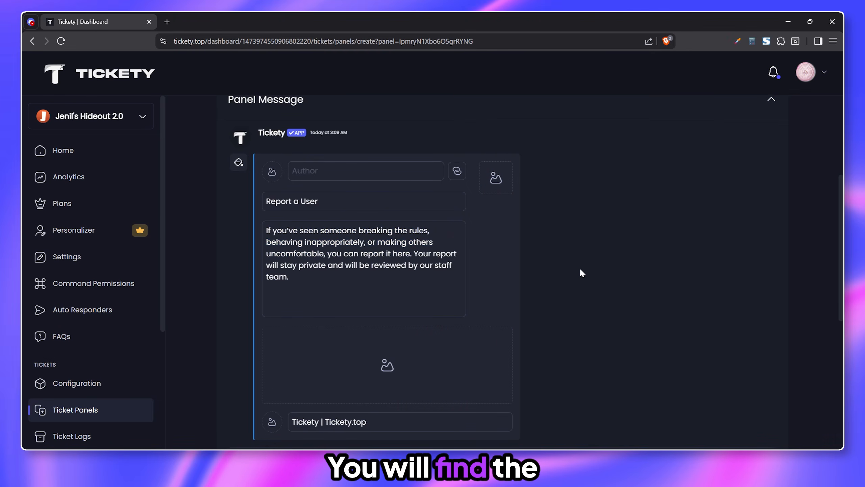
scroll(580, 269, "down", 9)
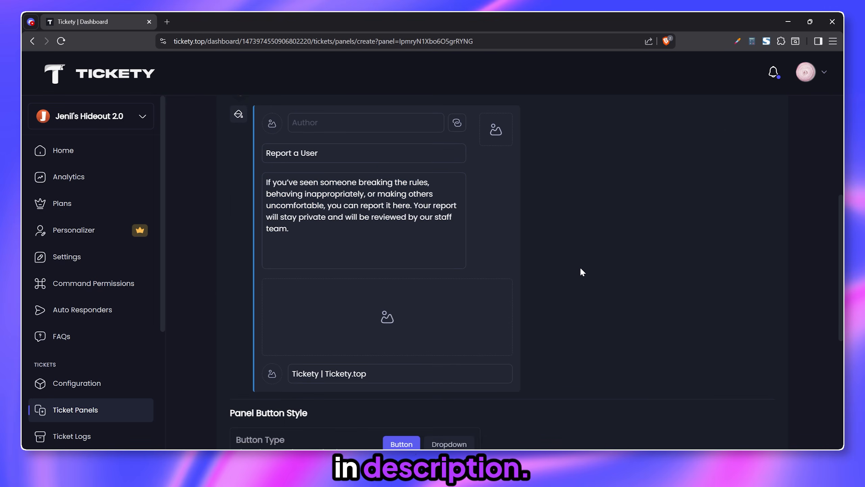
Step: Set the panel button's label to Report a User and its emoji to the red police light
left_click(331, 221)
key("ctrl+a")
type("R")
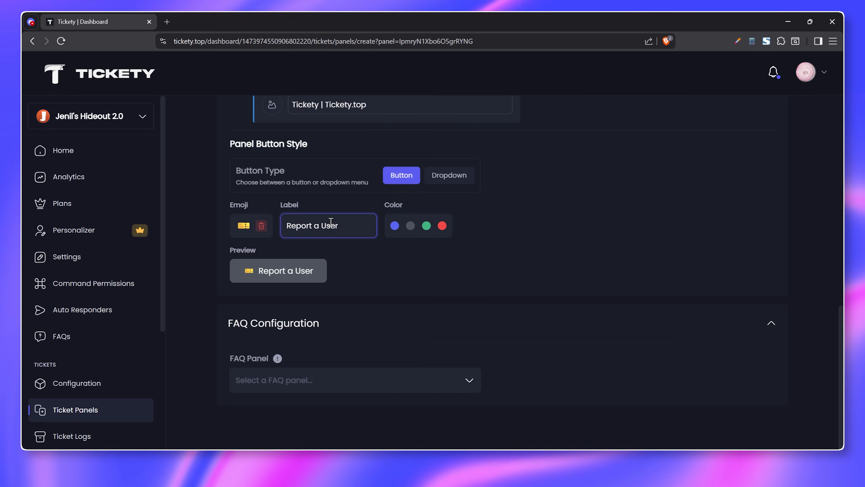
left_click(244, 228)
type("poli")
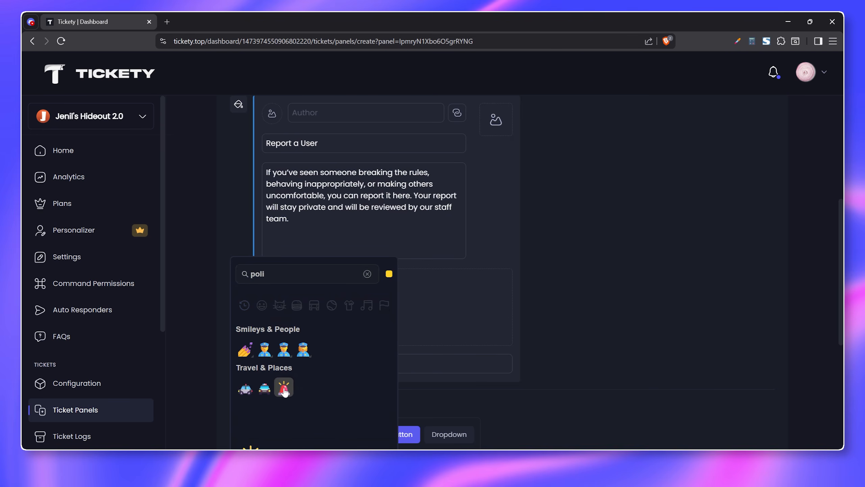
left_click(283, 388)
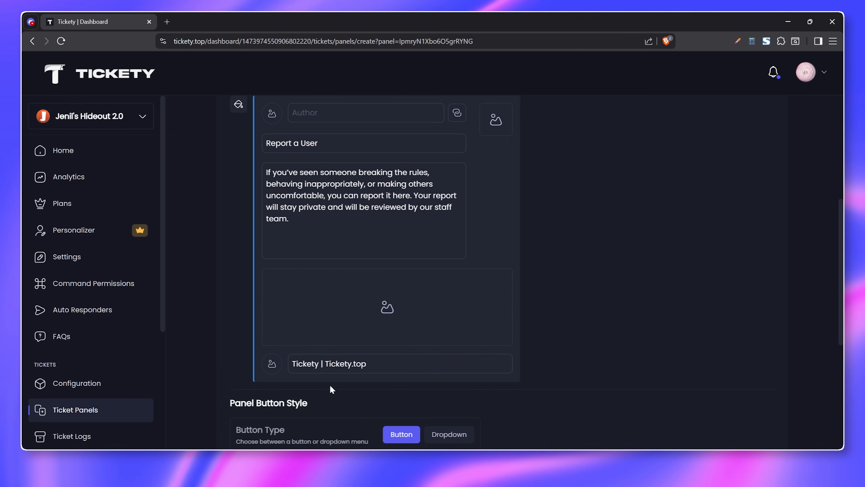
Step: Title the welcome message Report a User and have it thank the ticket creator and say the team will get back shortly
scroll(500, 287, "up", 6)
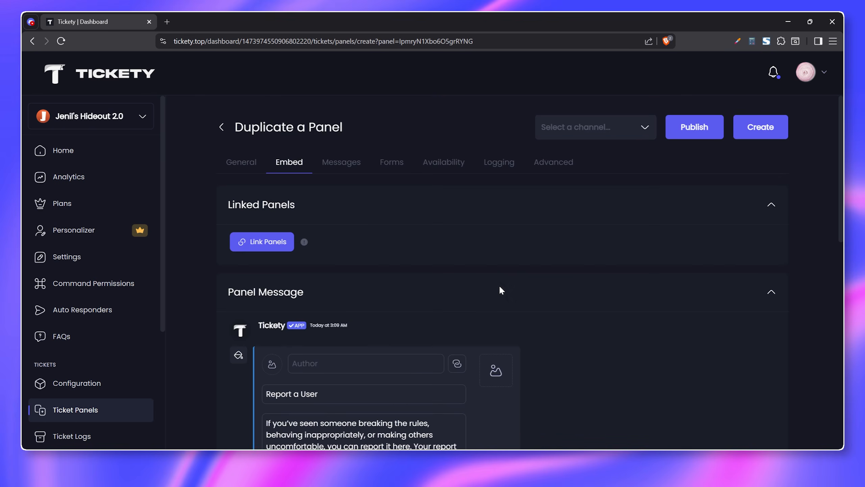
left_click(334, 166)
scroll(566, 256, "down", 3)
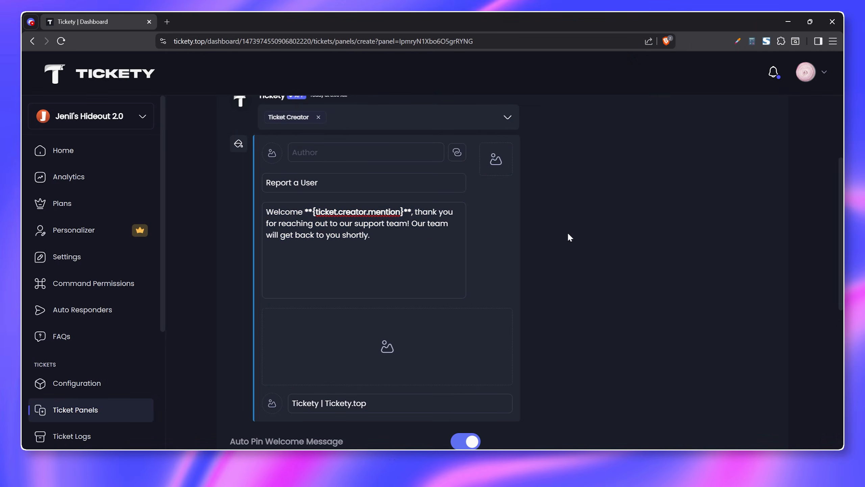
Step: Turn on Ask Questions in the duplicated panel's forms and add a first question
scroll(567, 235, "up", 4)
left_click(392, 163)
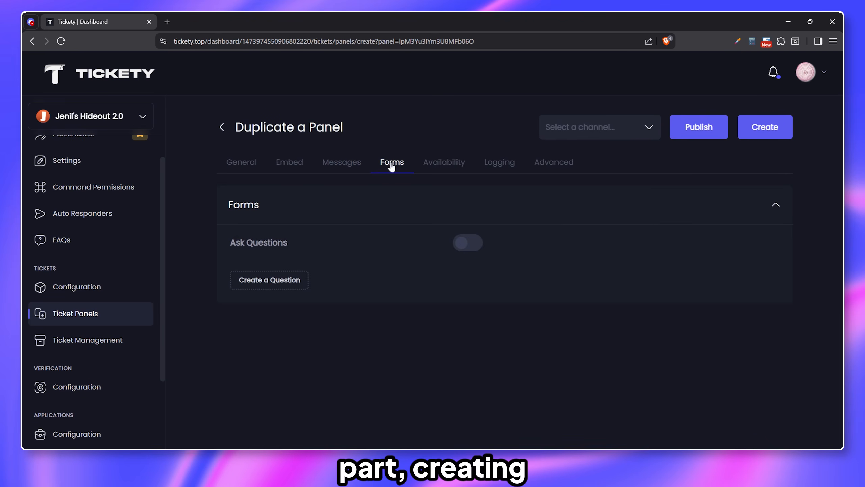
left_click(465, 244)
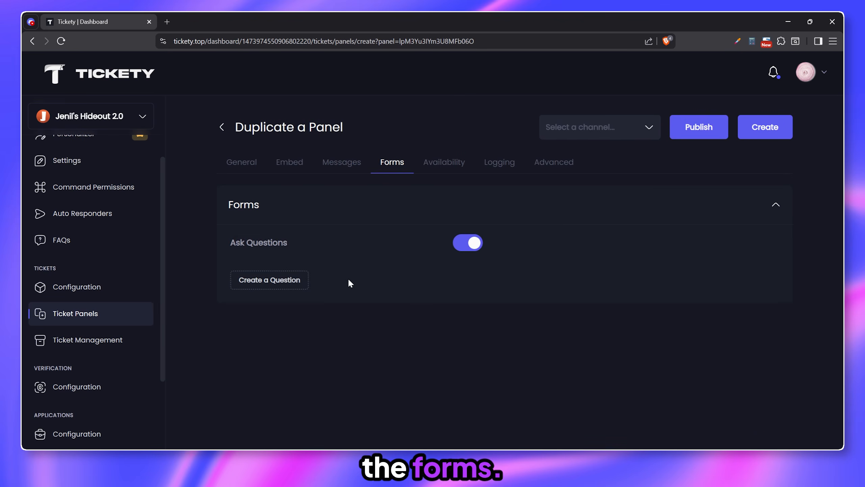
left_click(272, 284)
left_click(269, 284)
scroll(382, 262, "down", 5)
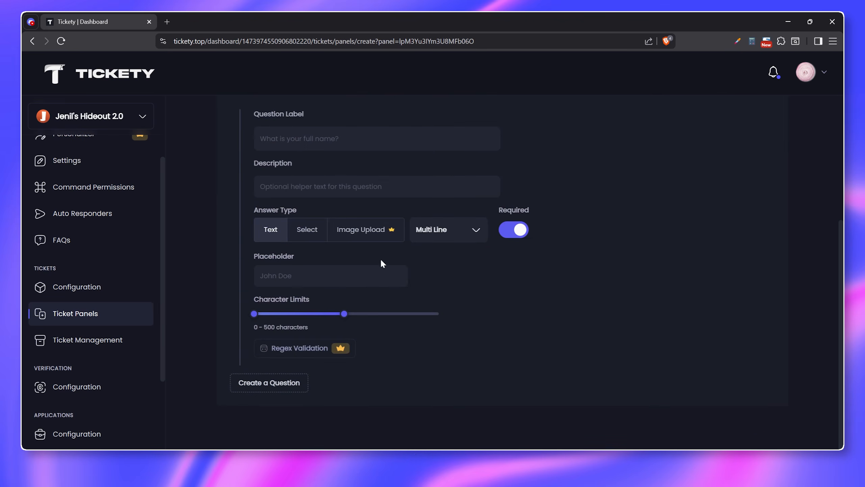
Step: Label the first form question "Username of the person."
scroll(409, 211, "up", 1)
left_click(316, 186)
type("Username of ")
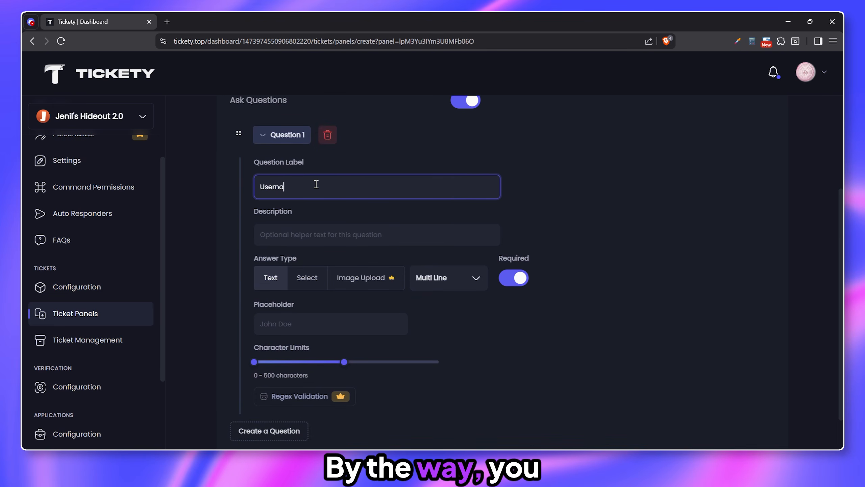
type("the person")
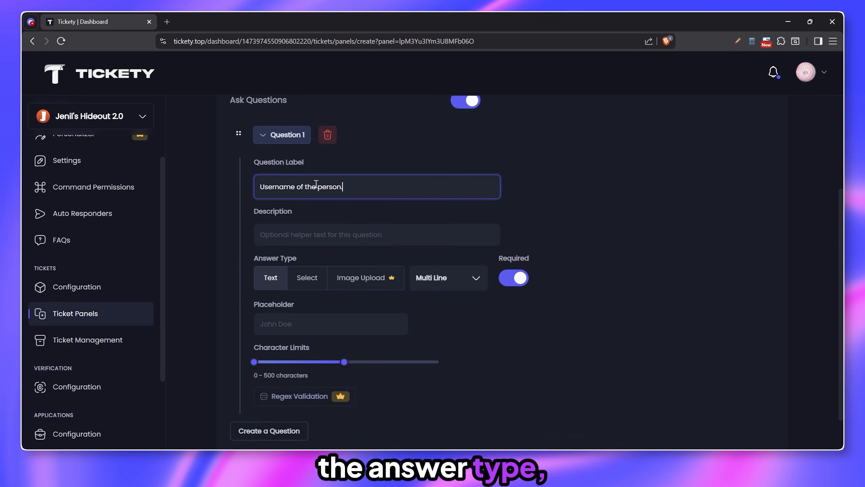
type(".")
left_click(307, 277)
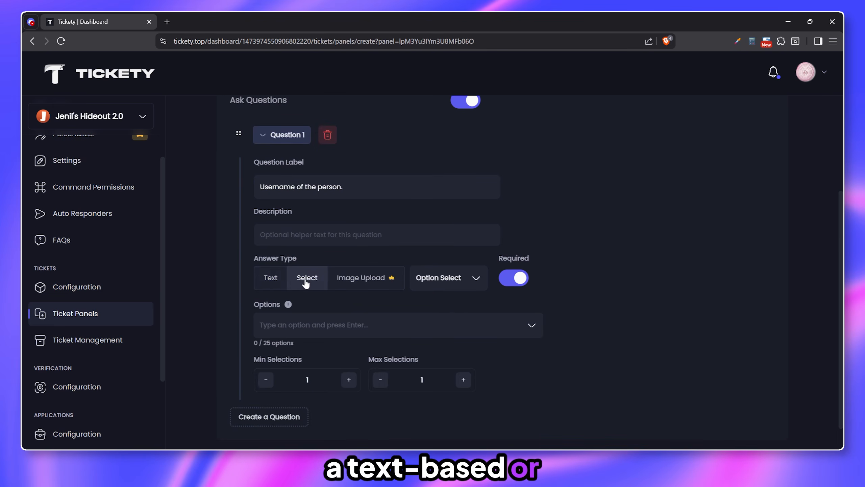
left_click(437, 280)
left_click(400, 277)
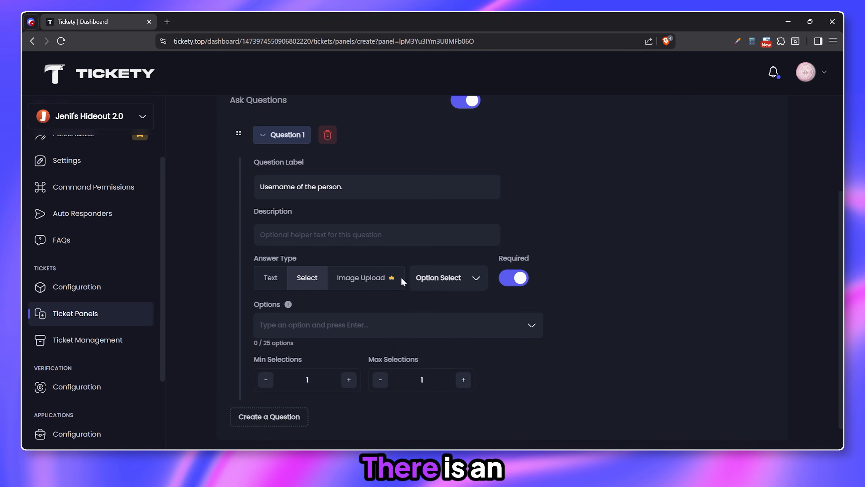
left_click(380, 277)
left_click(428, 332)
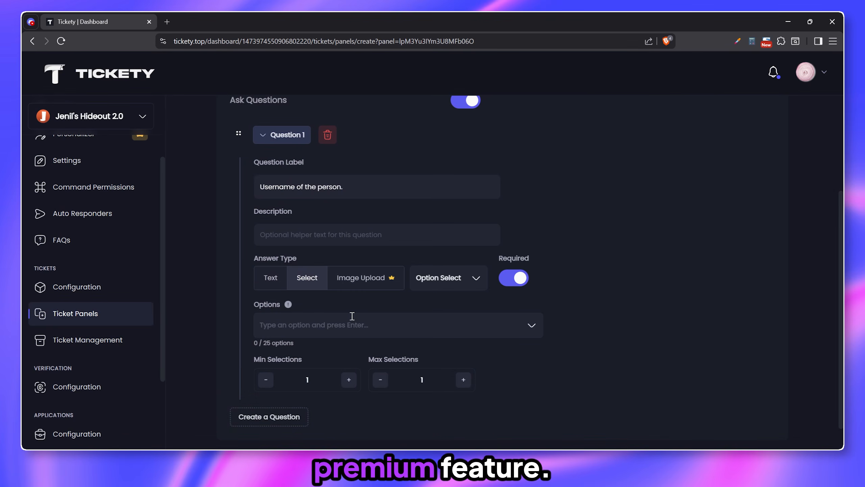
left_click(271, 278)
left_click(287, 323)
type("@Josh")
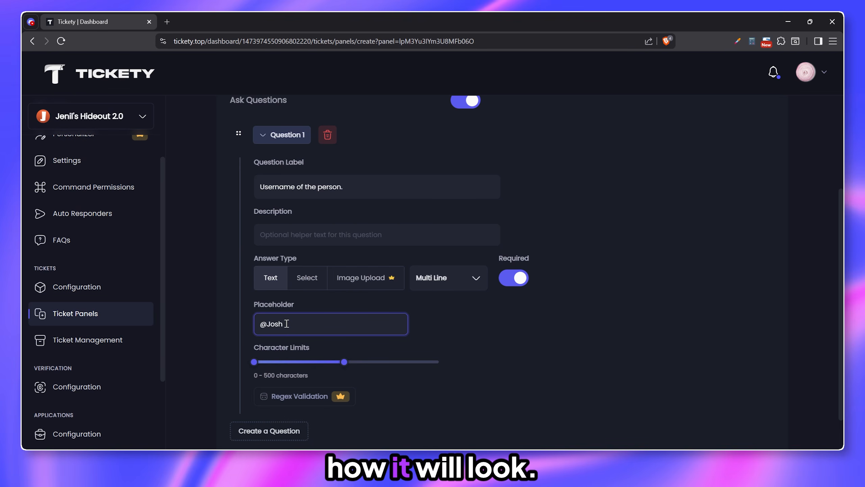
left_click(274, 431)
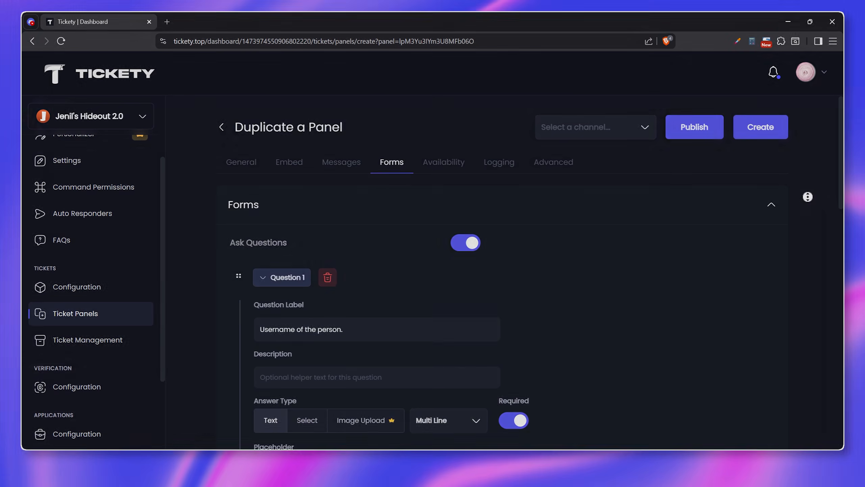
Step: Review the labels, answer types, options and placeholders of all questions in the report form
scroll(807, 212, "down", 3)
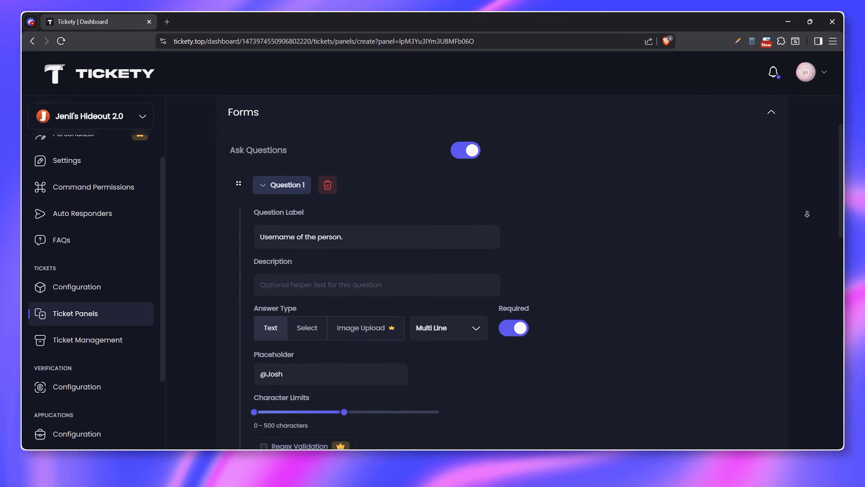
scroll(807, 214, "down", 4)
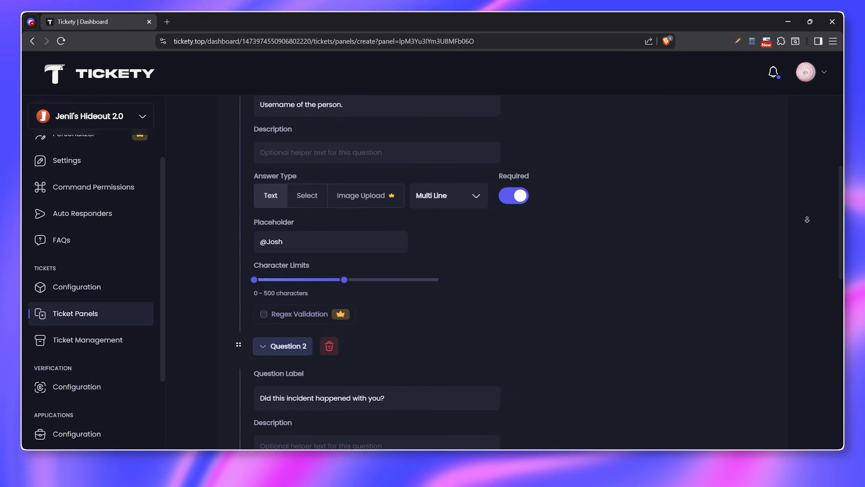
scroll(807, 219, "down", 5)
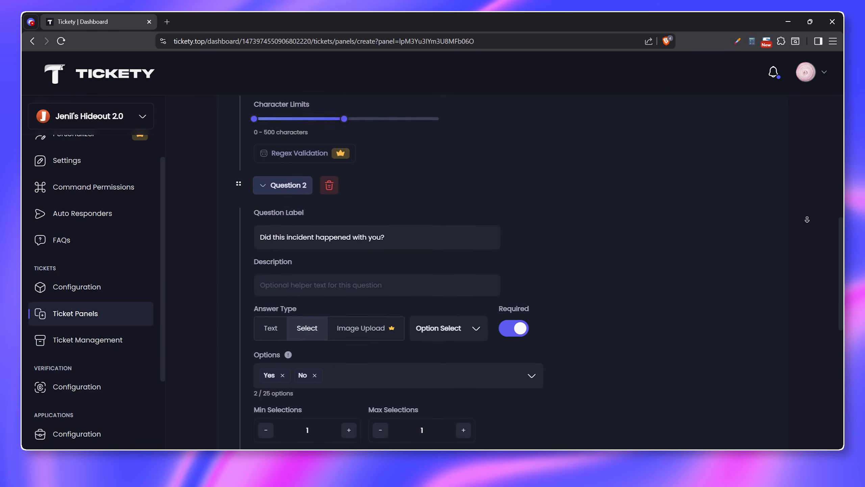
scroll(808, 219, "down", 5)
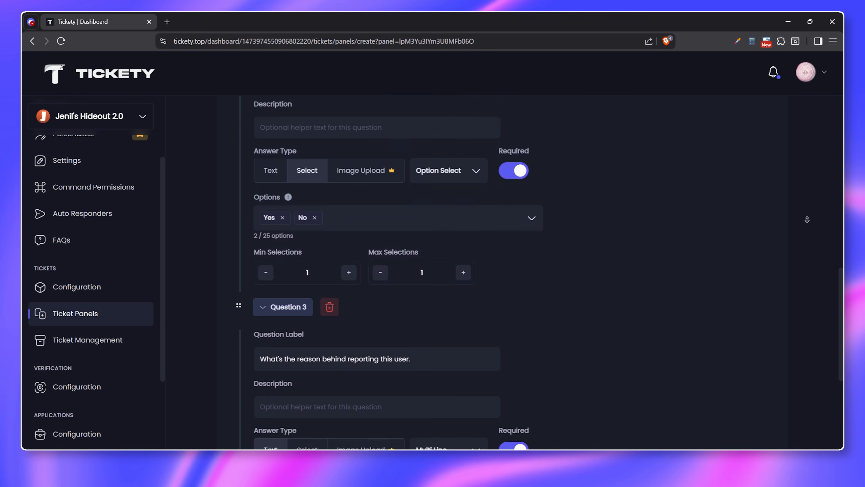
scroll(807, 219, "down", 5)
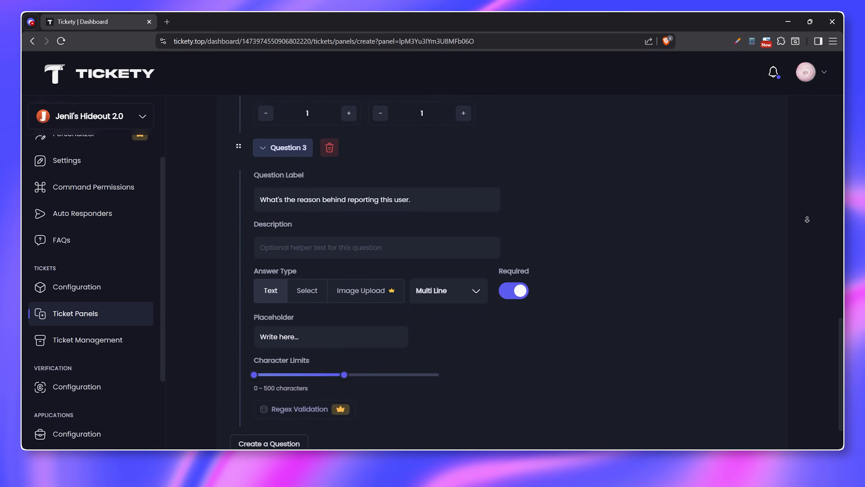
scroll(807, 219, "down", 1)
middle_click(808, 219)
scroll(808, 218, "up", 20)
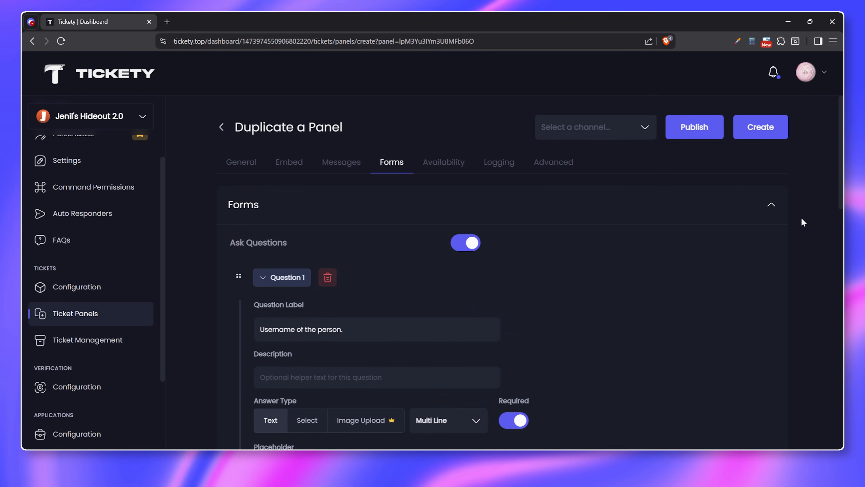
Step: Set the duplicated panel's log channel to user-reports
left_click(502, 163)
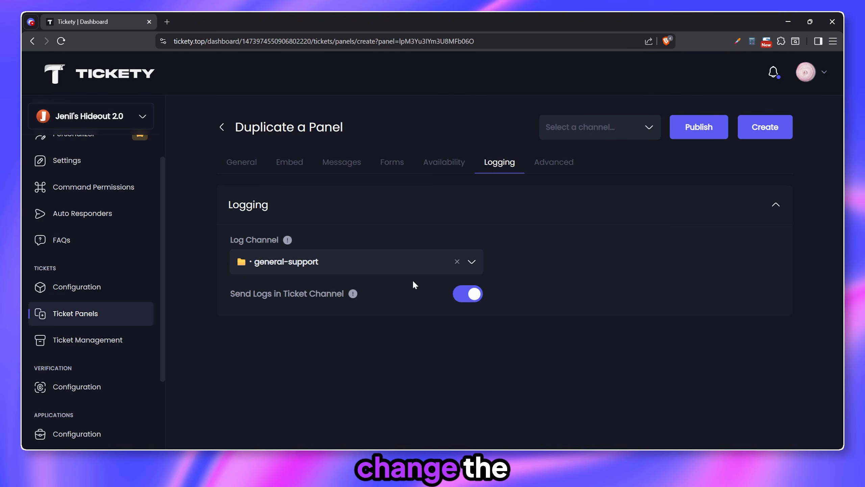
left_click(388, 261)
scroll(375, 368, "down", 2)
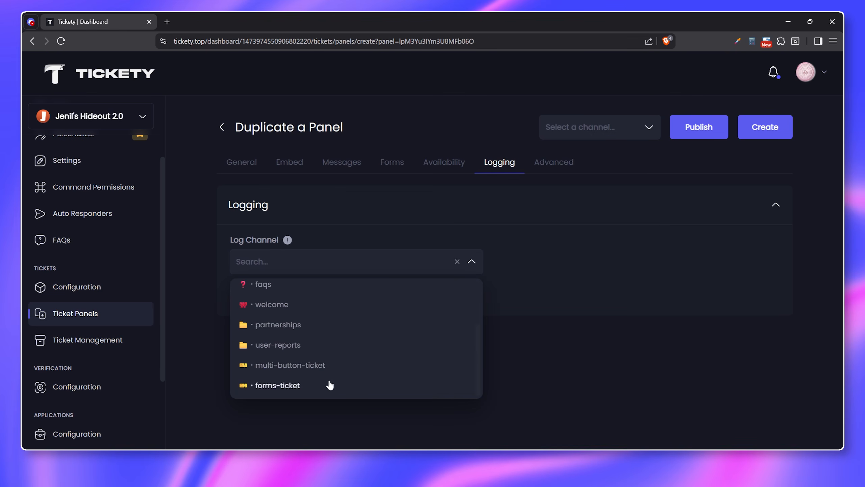
left_click(305, 348)
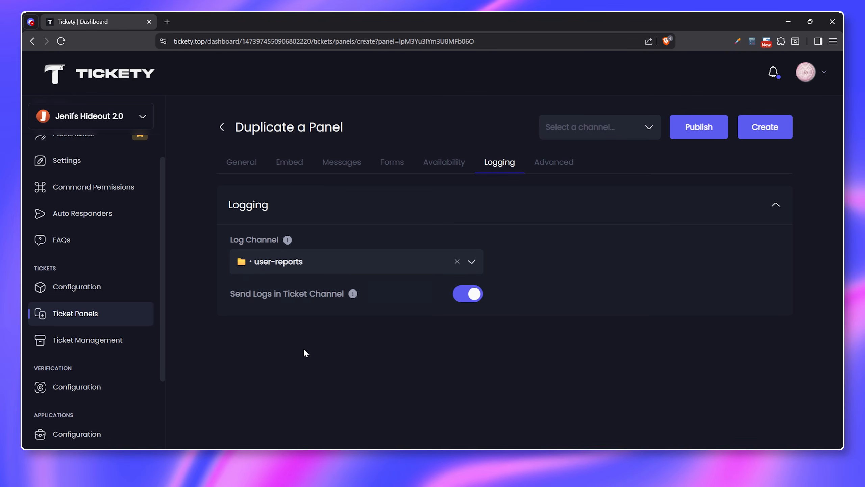
Step: Publish the Report a User panel to the forms-ticket channel
left_click(643, 123)
scroll(613, 248, "down", 3)
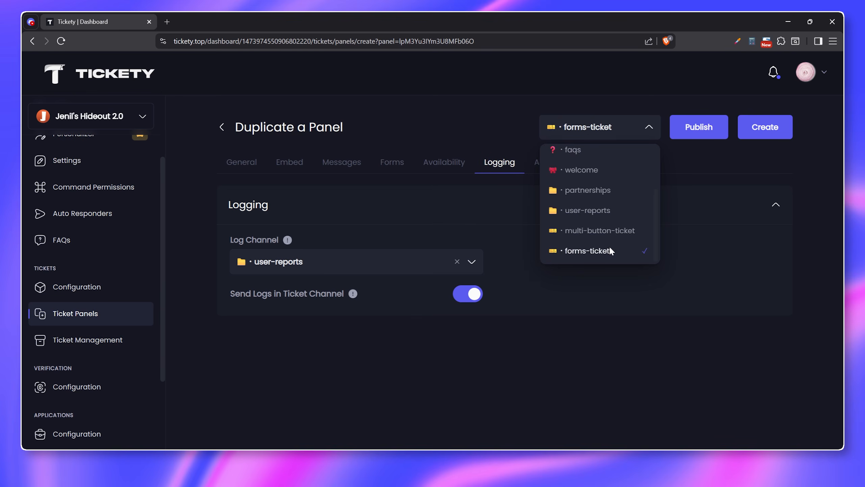
left_click(609, 252)
left_click(699, 128)
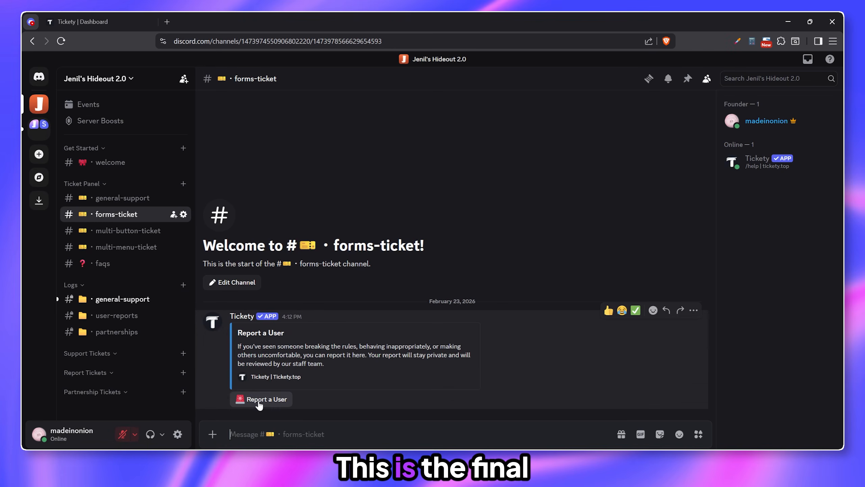
Step: In Discord, submit the Report a User form with a username, Yes for the incident and a short test reason, and open the created ticket
left_click(260, 401)
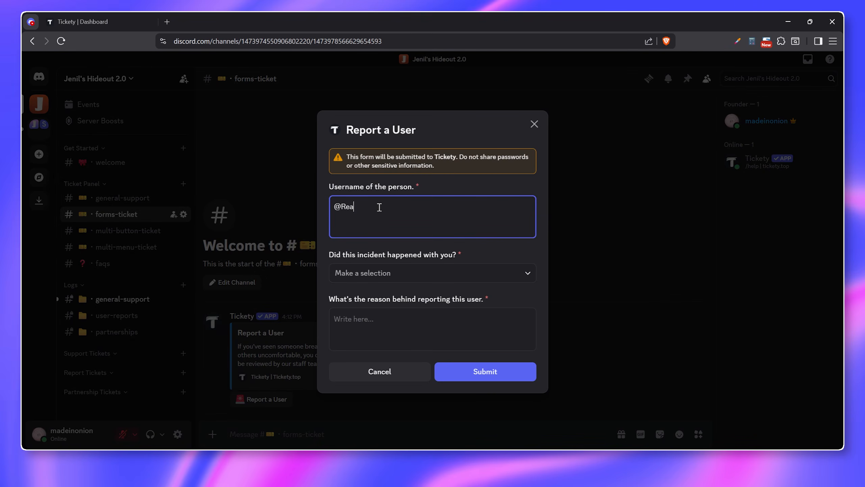
left_click(393, 282)
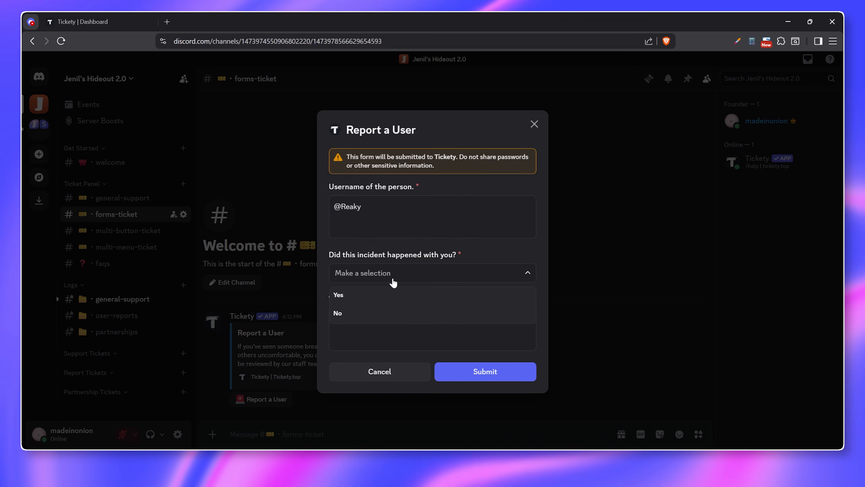
left_click(369, 299)
left_click(370, 313)
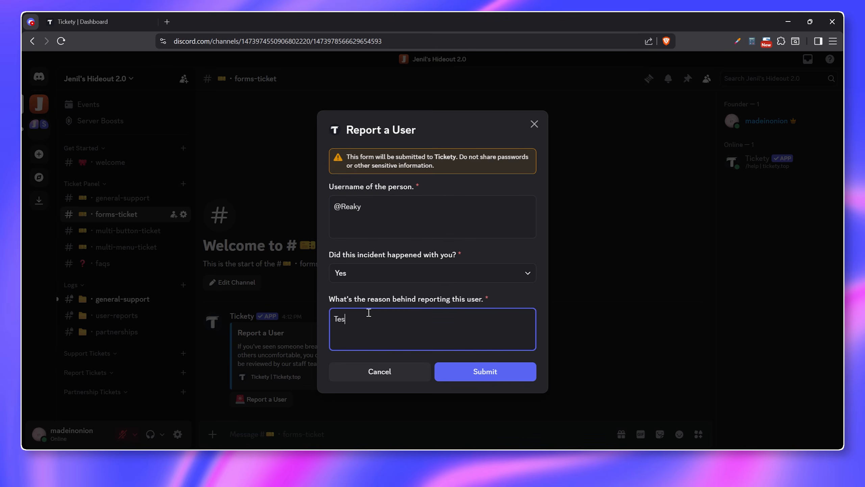
left_click(499, 378)
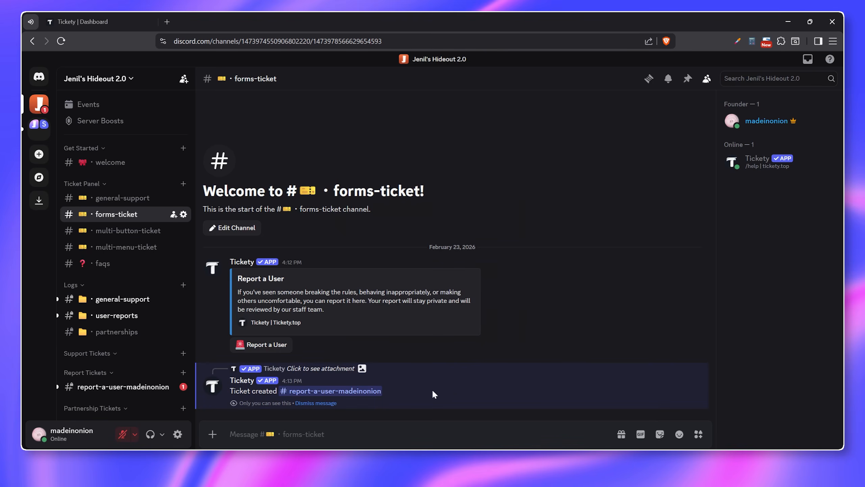
left_click(353, 391)
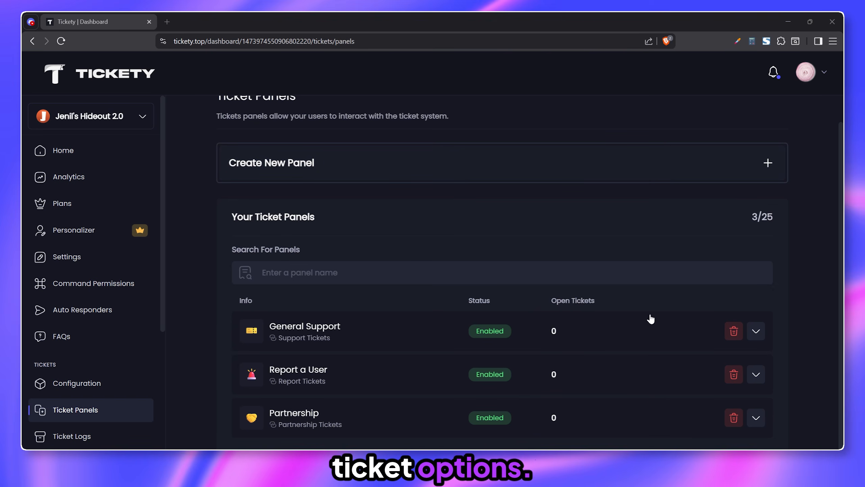
Step: Link the Partnership and Report a User panels, in that order, to the General Support panel in Tickety
left_click(626, 337)
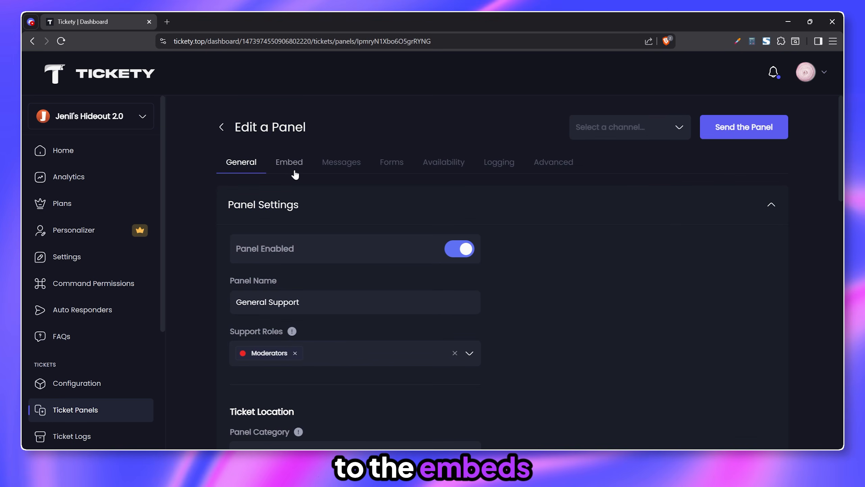
left_click(295, 175)
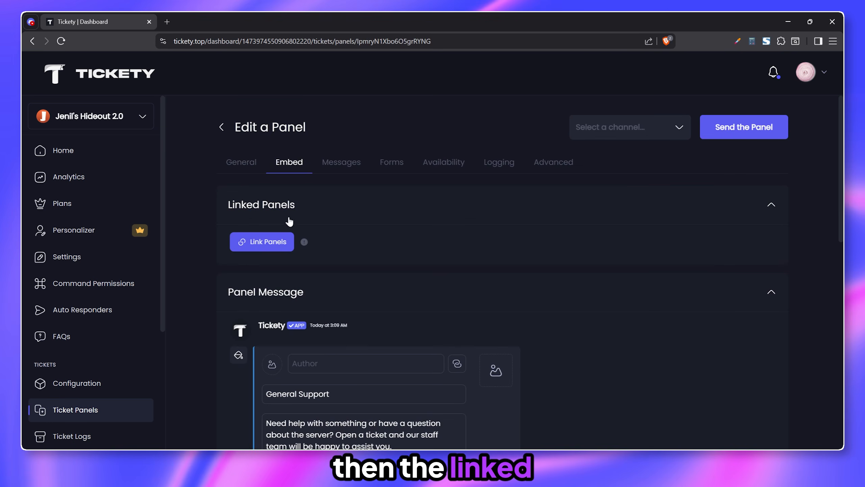
left_click(279, 242)
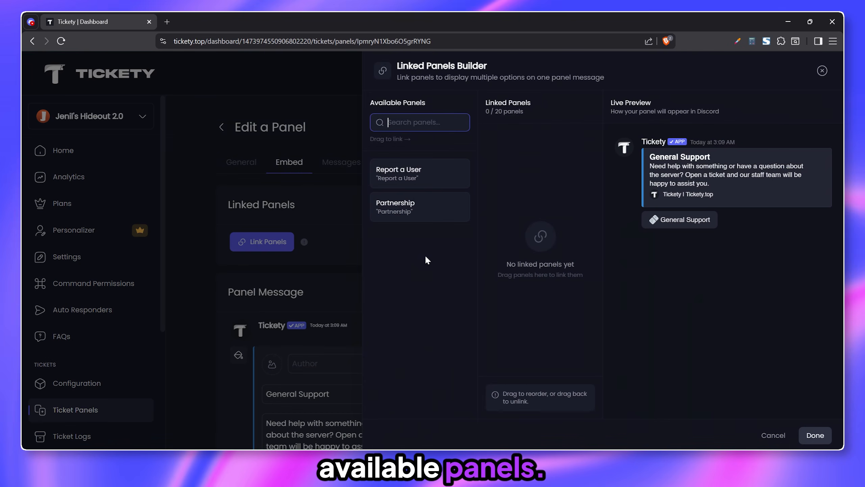
left_click_drag(416, 176, 548, 151)
left_click_drag(458, 183, 548, 144)
left_click(819, 432)
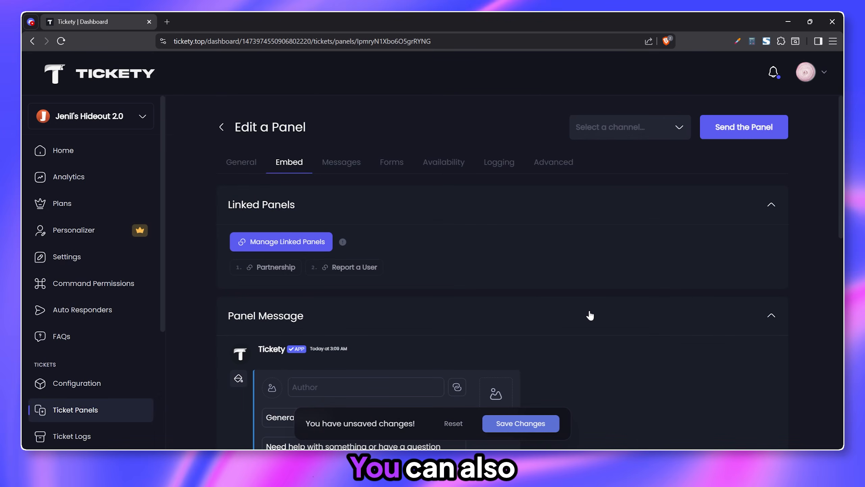
Step: Replace the embed description with an introduction to the ticket options, a blank line, and quoted entries for General Support, Report a User and Partnerships
scroll(589, 309, "down", 6)
triple_click(315, 222)
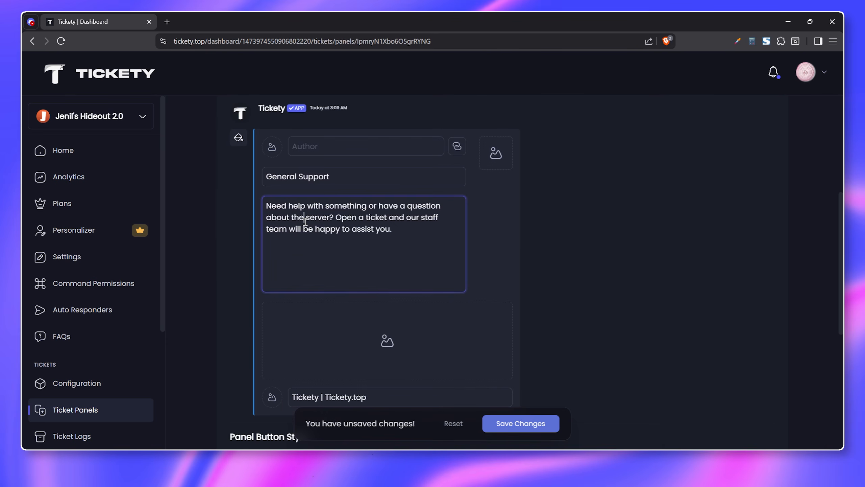
type("We have a few different ticket options so you can get help faster. > **General Support —** For questions, help with the server, or any issues you’re facing. > **Report a User —** If someone is breaking the rules or making you uncomfortable. > **Partnerships —** If you’re interested in collaborating or working with us.  Select the option below that fits your situation, and our team will assist you as soon as possible.")
scroll(320, 244, "up", 3)
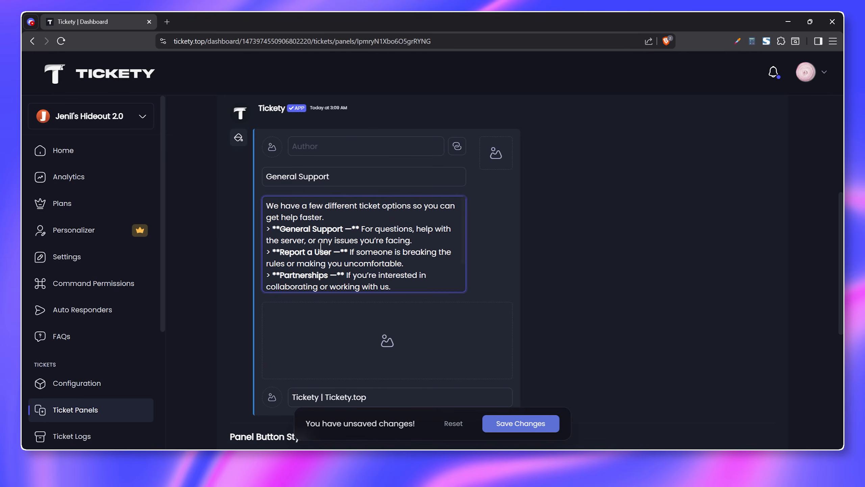
key("Return")
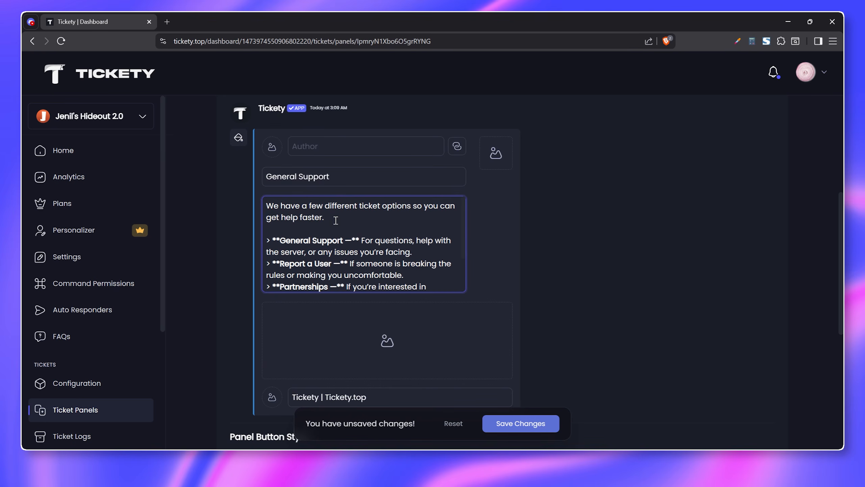
Step: Title the panel's embed Community Tickets and save the panel changes
triple_click(330, 179)
type("Community Tickets")
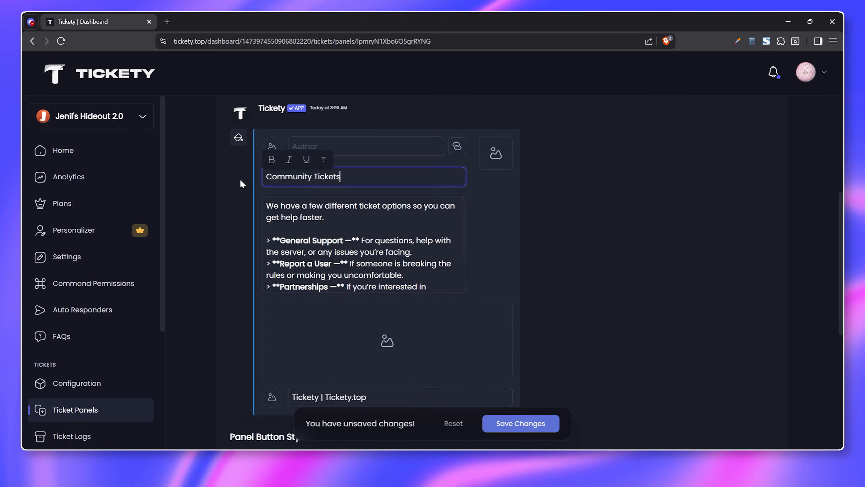
left_click(522, 423)
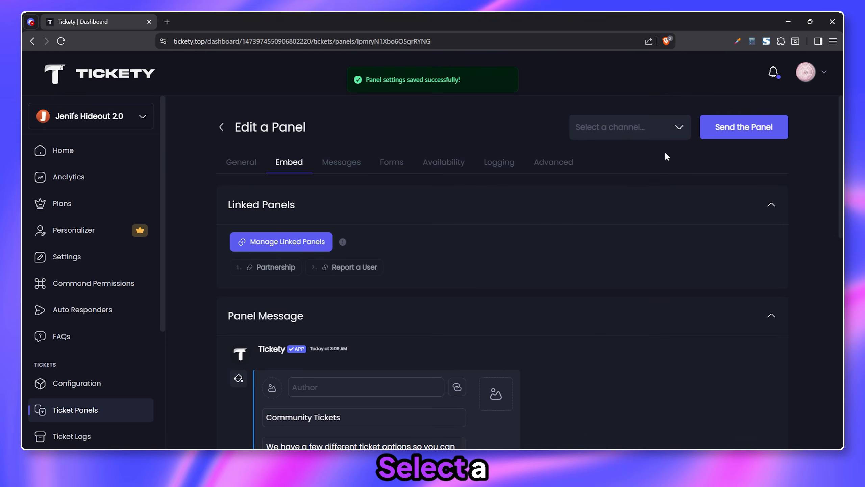
Step: Send the Community Tickets panel to the multi-button-ticket channel
left_click(648, 129)
scroll(641, 212, "down", 2)
left_click(630, 234)
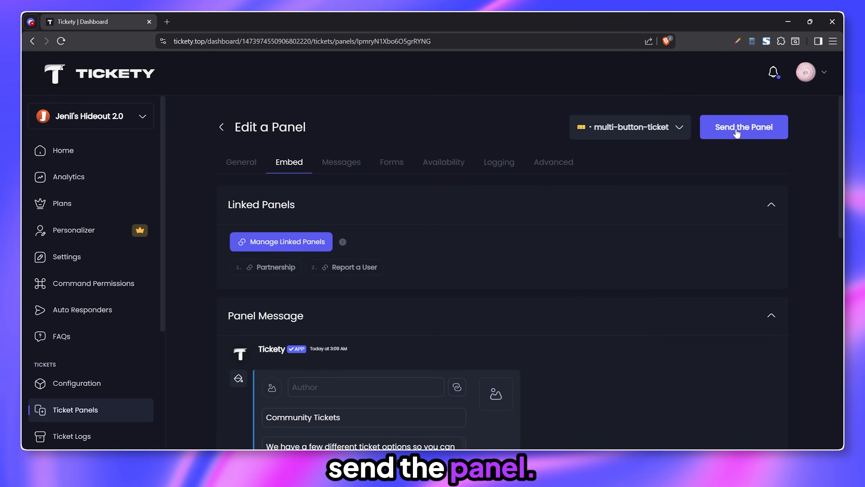
left_click(735, 127)
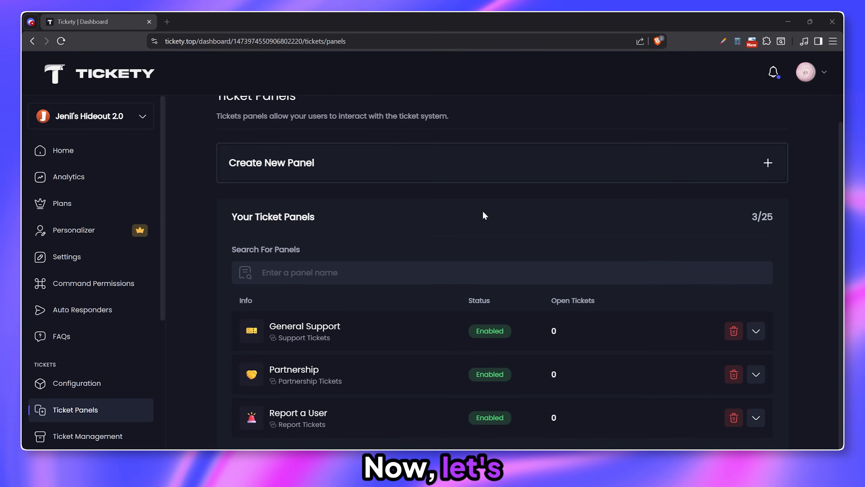
Step: Switch the General Support panel's button type to Dropdown and describe its option as "Help with questions or issues"
left_click(434, 337)
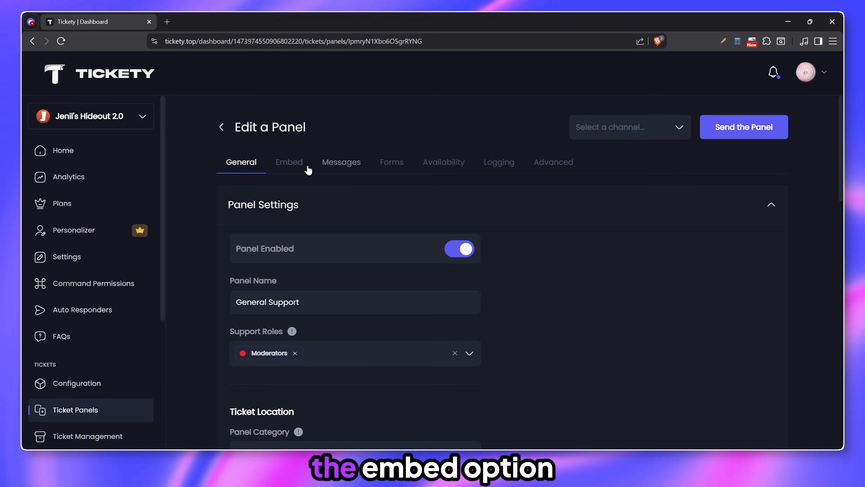
left_click(309, 170)
scroll(611, 270, "down", 10)
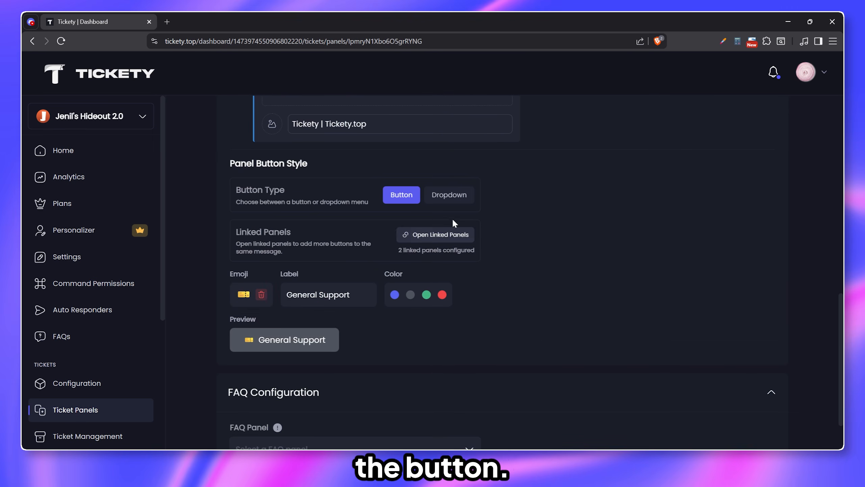
left_click(444, 198)
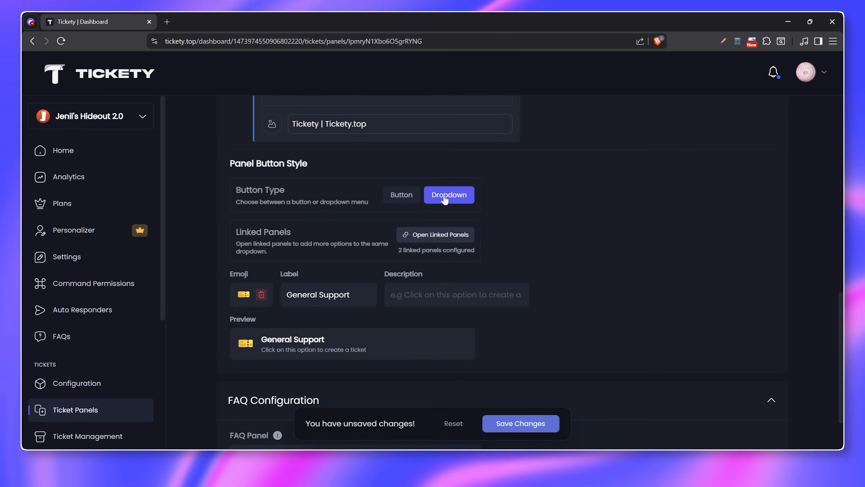
left_click(435, 296)
type("Help with questions or issues")
left_click(573, 302)
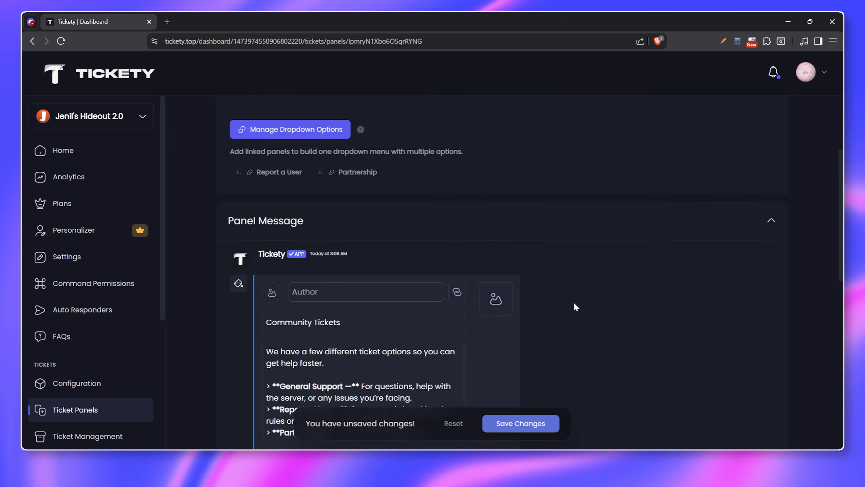
Step: Preview the General Support panel's dropdown options in the linked panels builder, accept them, and save the panel changes
scroll(575, 303, "up", 3)
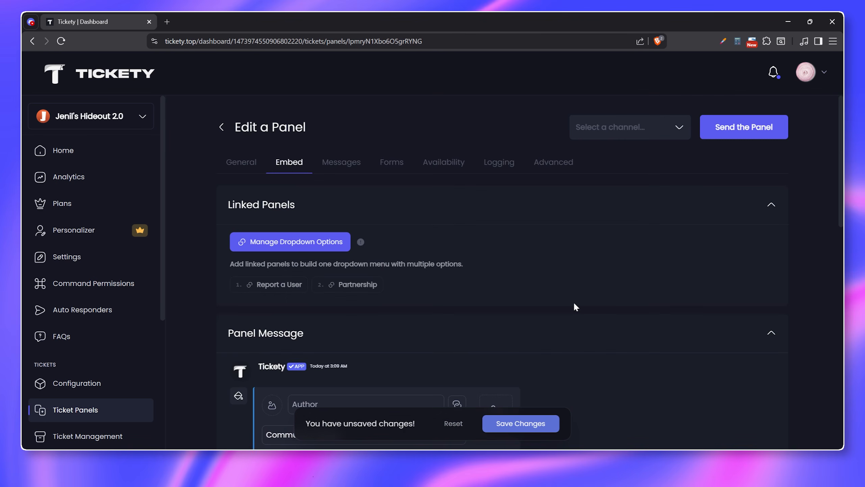
left_click(324, 248)
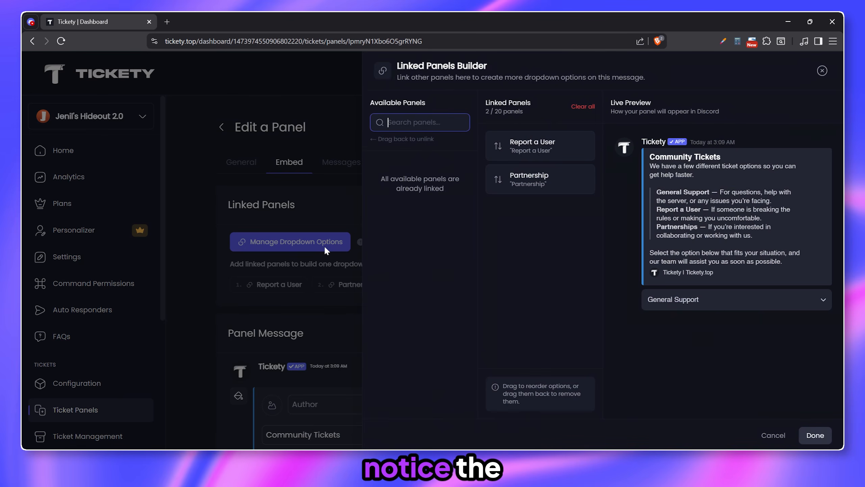
left_click(678, 306)
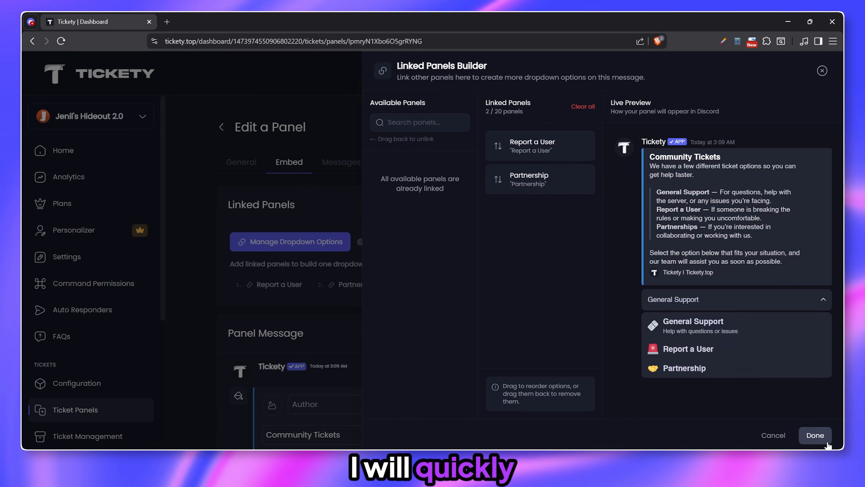
left_click(815, 435)
left_click(510, 431)
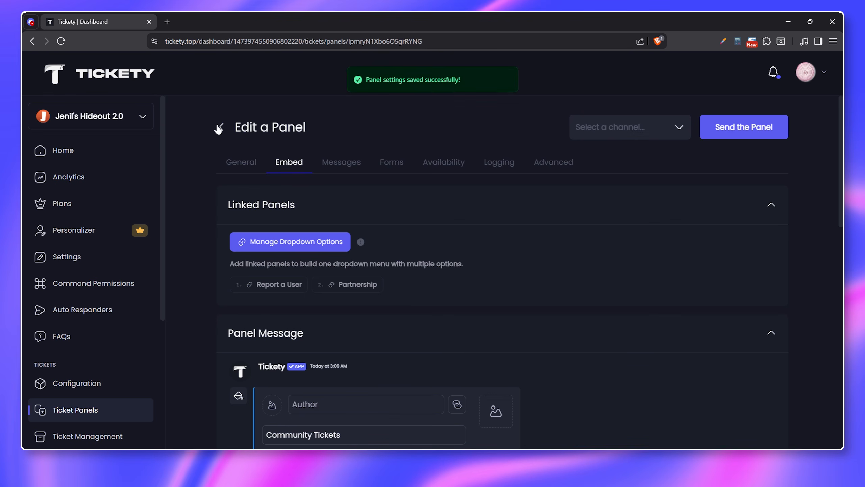
Step: Set the Partnership panel to Dropdown with the option description "Help with questions or issues" and save it
left_click(220, 127)
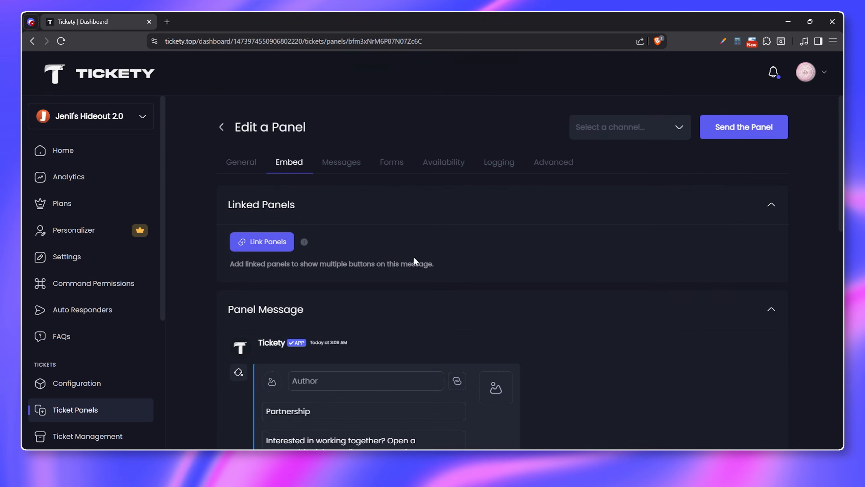
scroll(442, 290, "down", 10)
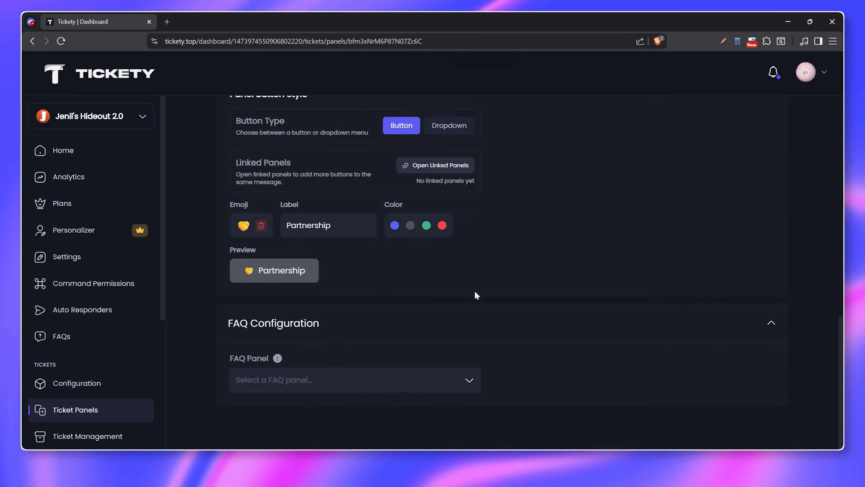
scroll(488, 309, "up", 1)
left_click(442, 173)
left_click(456, 273)
type("Help with questions or issues")
left_click(511, 422)
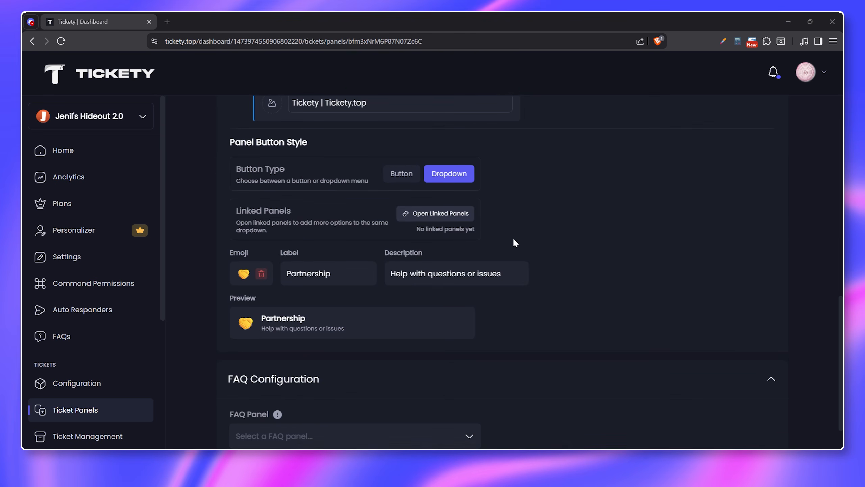
Step: Set the Report a User panel to Dropdown with the option description "Report rule-breaking or bad behavior" and save it
left_click(222, 127)
scroll(341, 375, "down", 1)
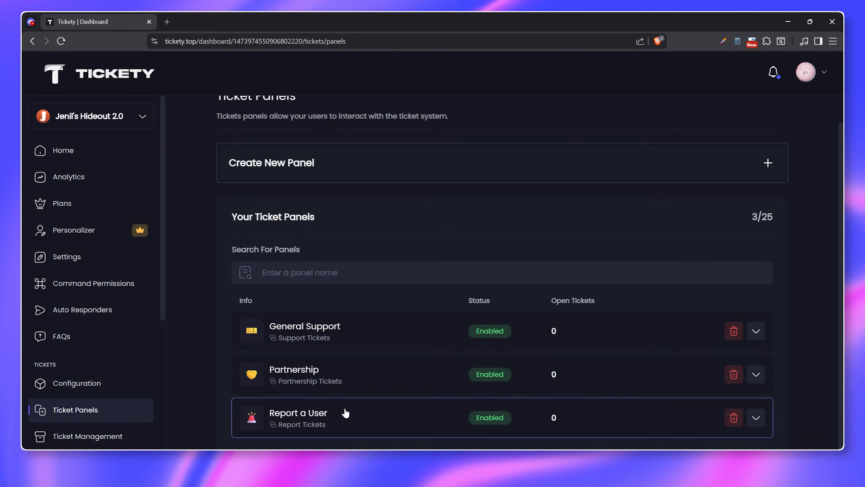
left_click(344, 412)
scroll(535, 284, "down", 10)
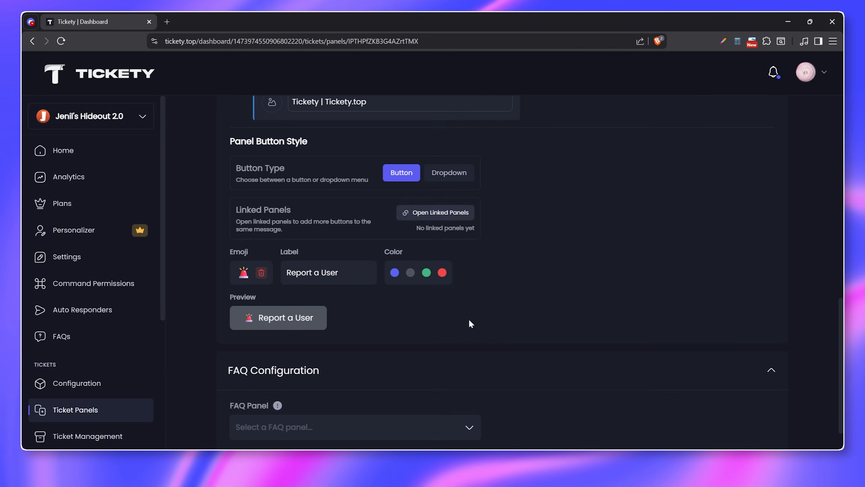
left_click(449, 172)
left_click(421, 266)
type("Report rule-breaking or bad behavior")
left_click(521, 423)
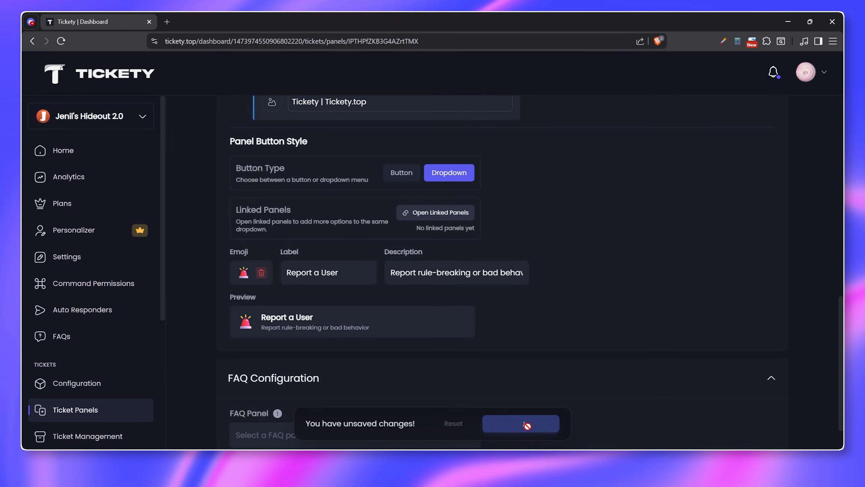
Step: Reopen the General Support panel's dropdown options and check the option descriptions in the live preview
left_click(221, 127)
scroll(421, 332, "down", 1)
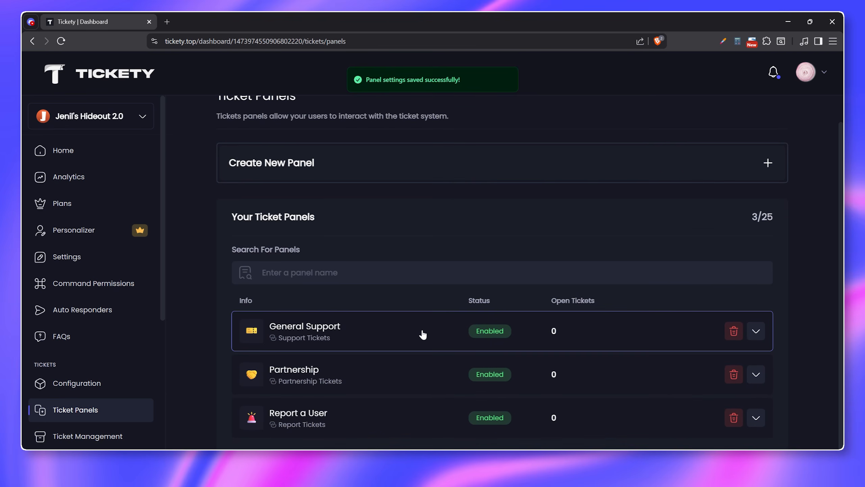
left_click(422, 332)
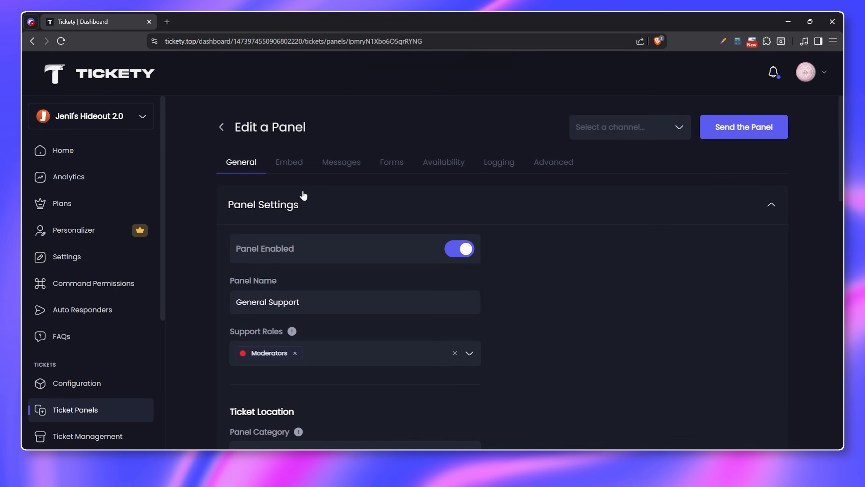
left_click(296, 167)
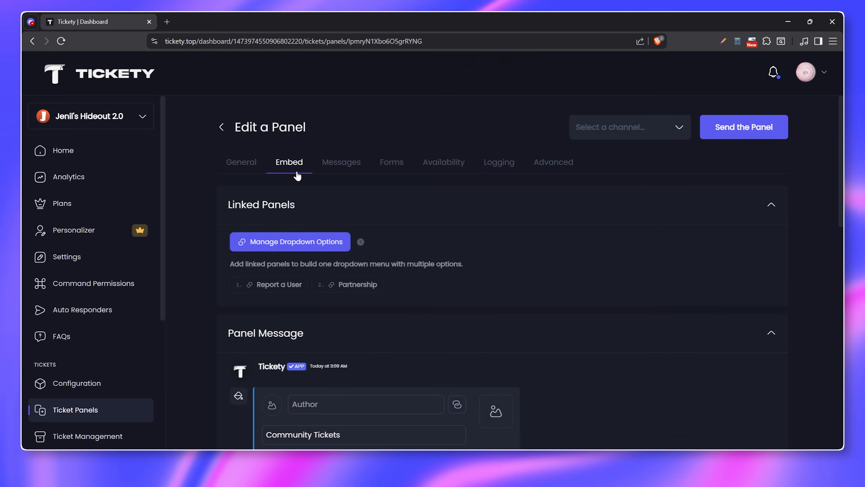
left_click(296, 242)
left_click(661, 300)
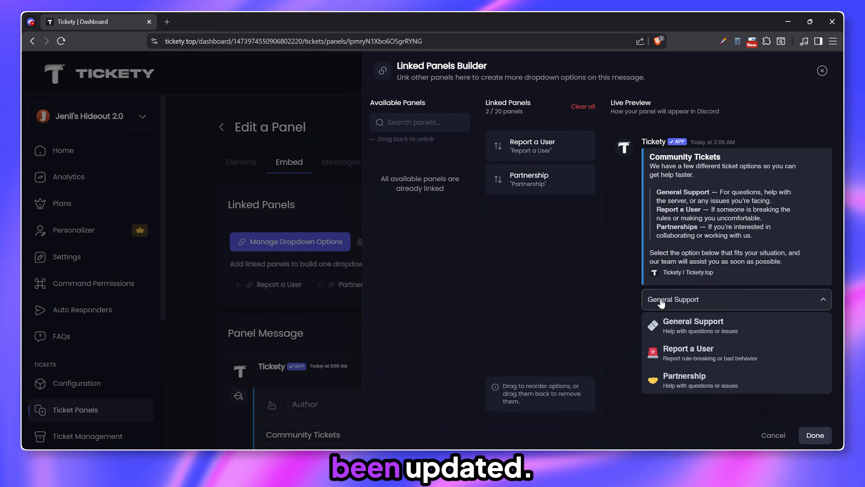
left_click(661, 301)
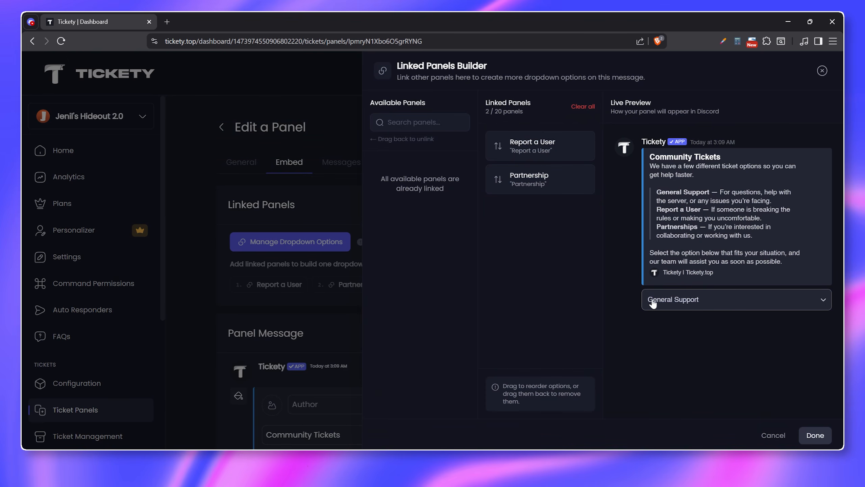
left_click(307, 217)
Step: Send the General Support panel to the multi-menu-ticket channel and check its category menu in Discord
left_click(615, 126)
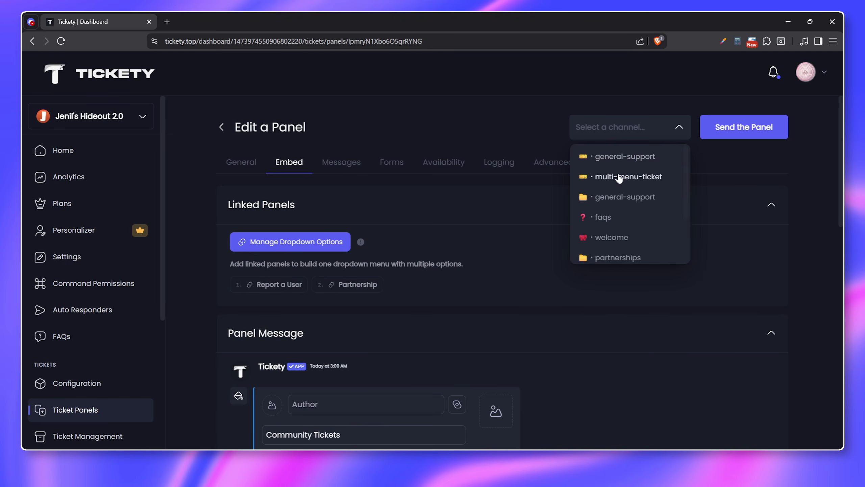
left_click(618, 177)
left_click(728, 138)
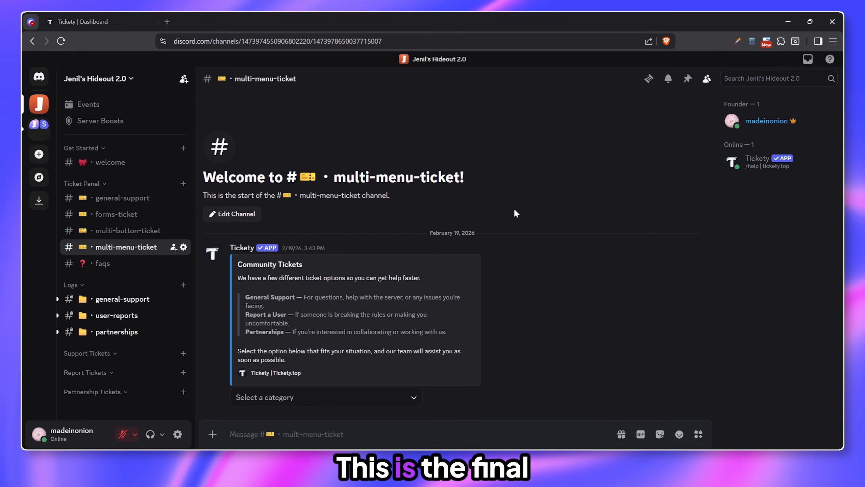
left_click(389, 399)
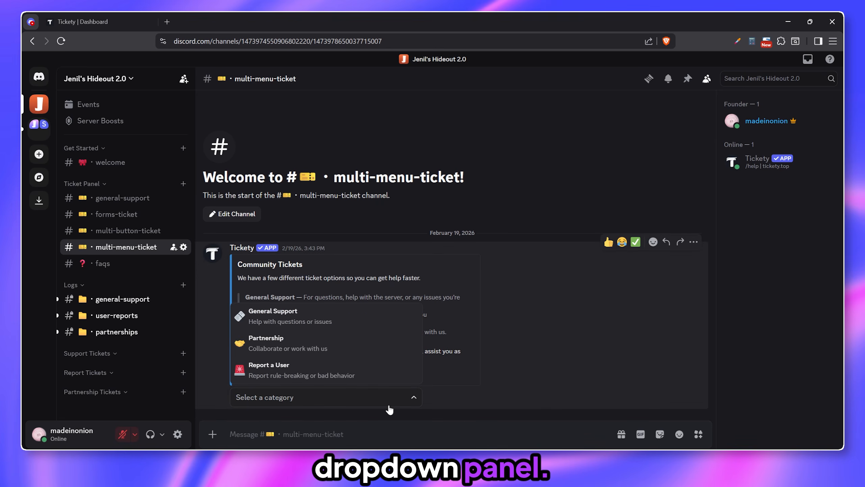
left_click(414, 401)
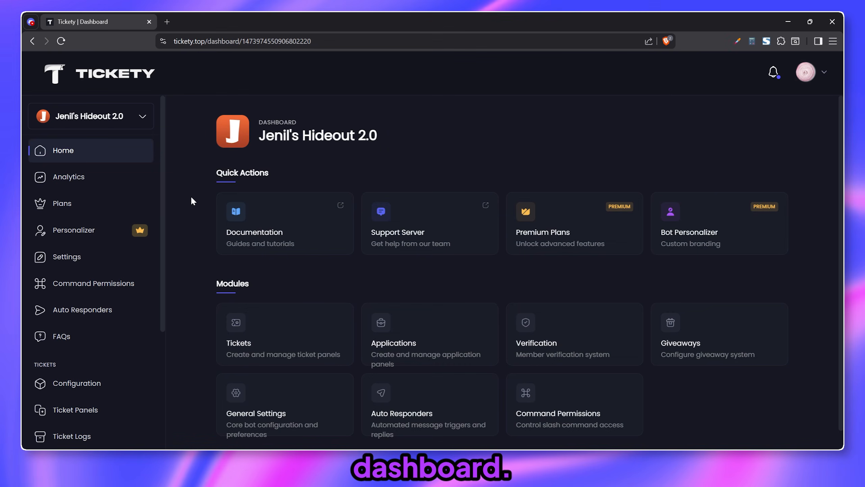
Step: Start a new FAQ panel in the Tickety dashboard and name it Tickets FAQs
left_click(78, 341)
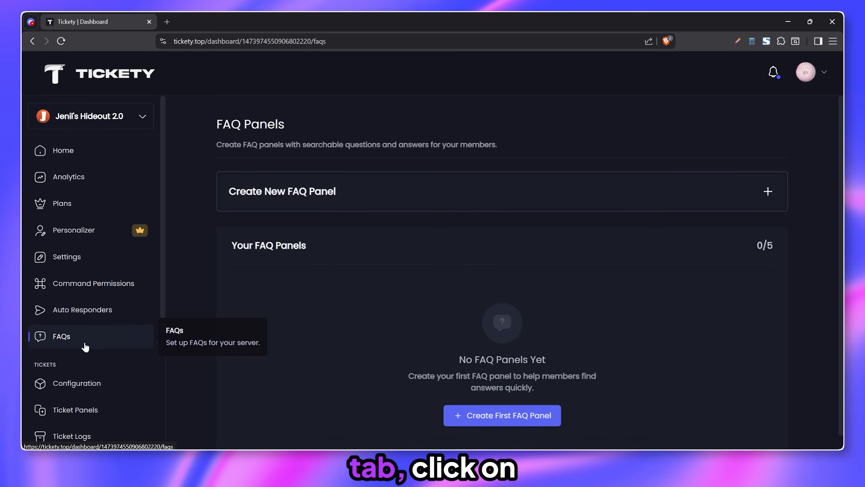
left_click(491, 413)
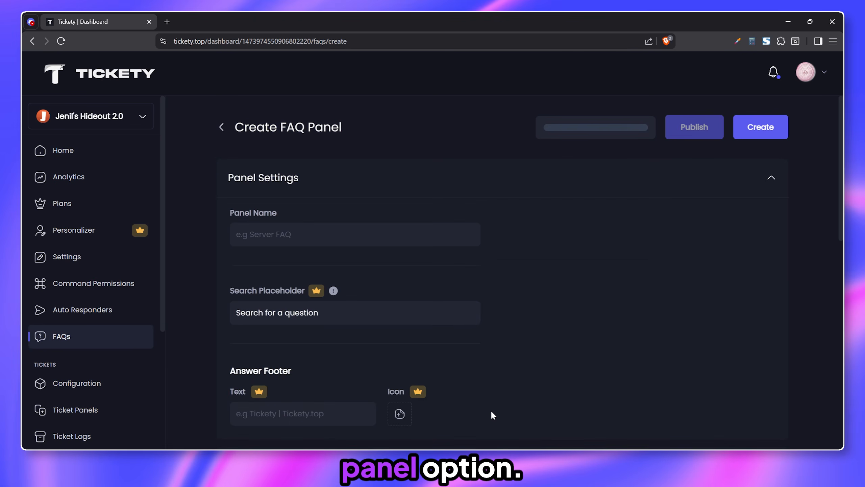
left_click(311, 235)
type("Tickets FAQ")
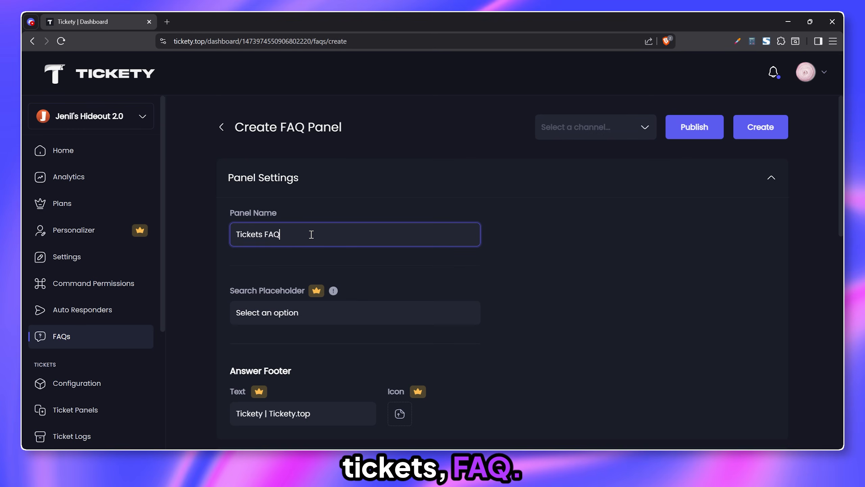
type("s")
Step: Review the FAQ panel's placeholder, footer, and default message title and description
scroll(557, 204, "down", 4)
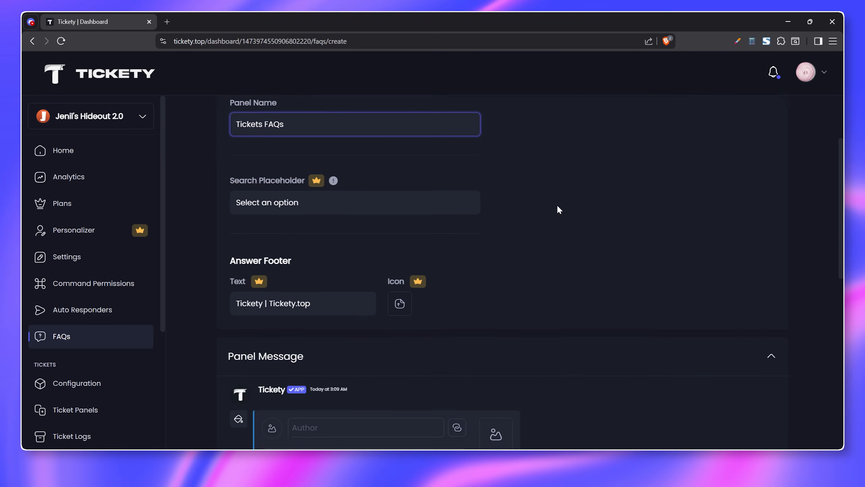
scroll(555, 206, "down", 7)
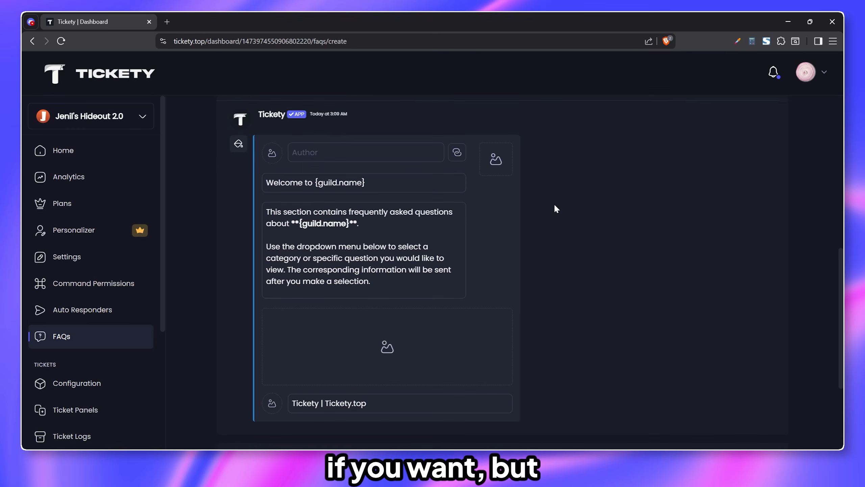
left_click_drag(365, 183, 255, 182)
left_click(395, 271)
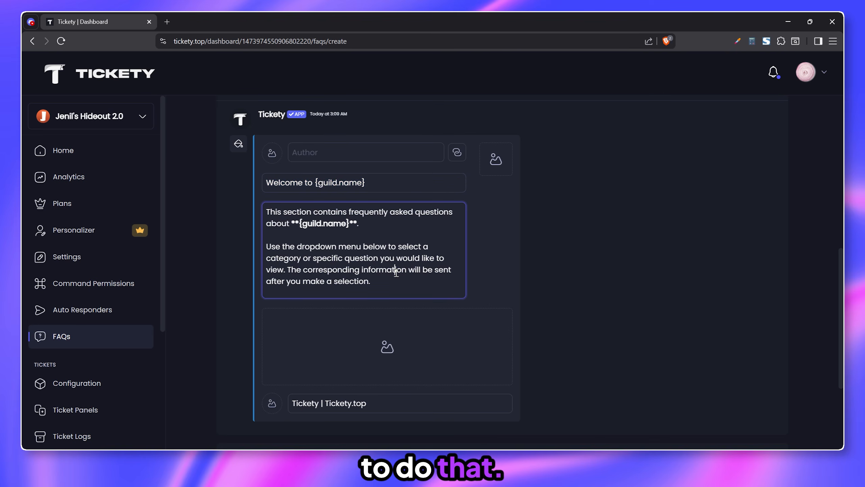
left_click_drag(374, 288, 265, 209)
left_click(379, 267)
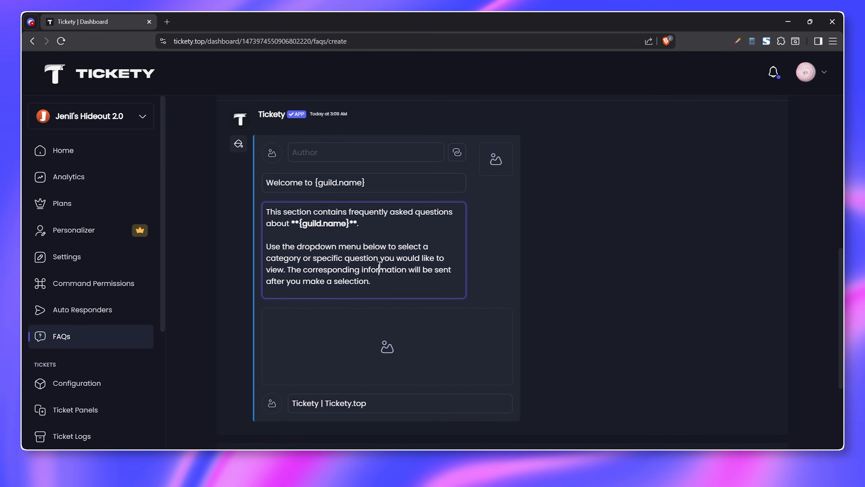
Step: Add a first question to the FAQ panel and expand its question and answer fields
scroll(572, 257, "down", 5)
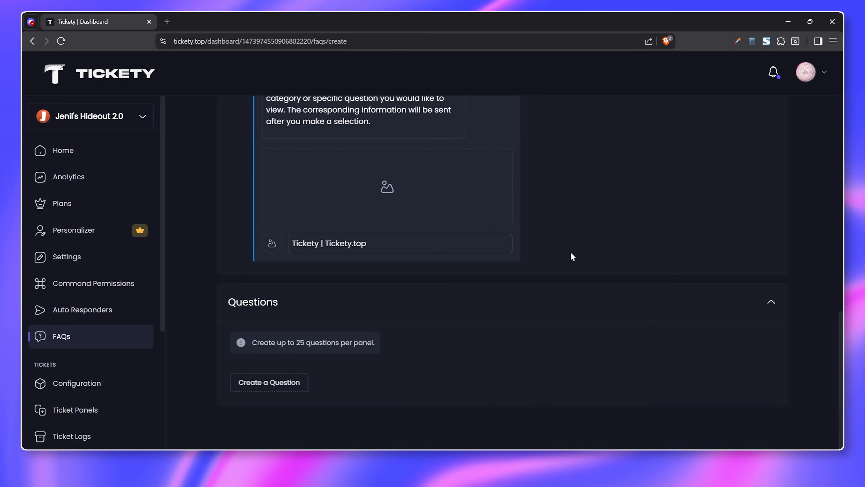
left_click(259, 382)
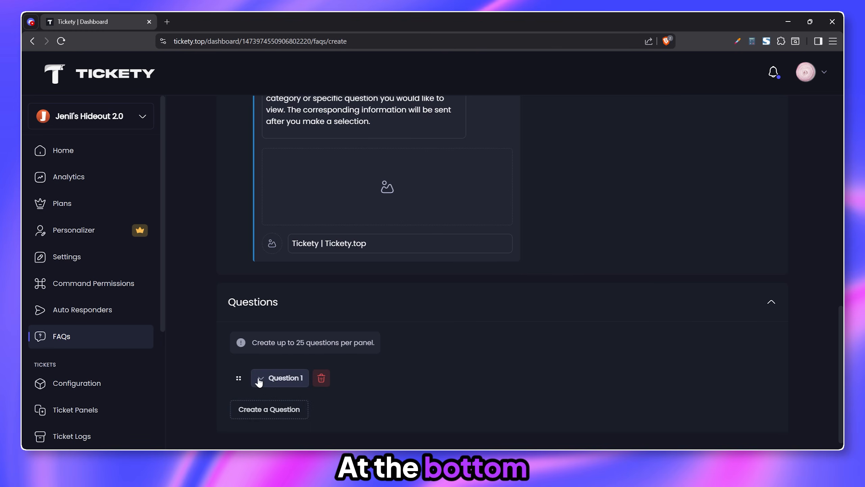
left_click(265, 379)
scroll(487, 280, "down", 6)
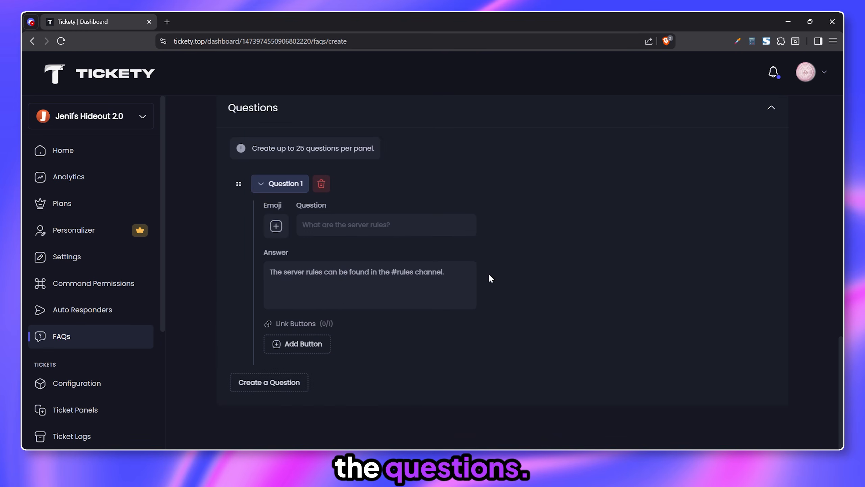
Step: Enter "How does the ticket system works?" as the first question and paste the prepared step-by-step answer beginning with "Open a Ticket"
left_click(360, 226)
type("How ")
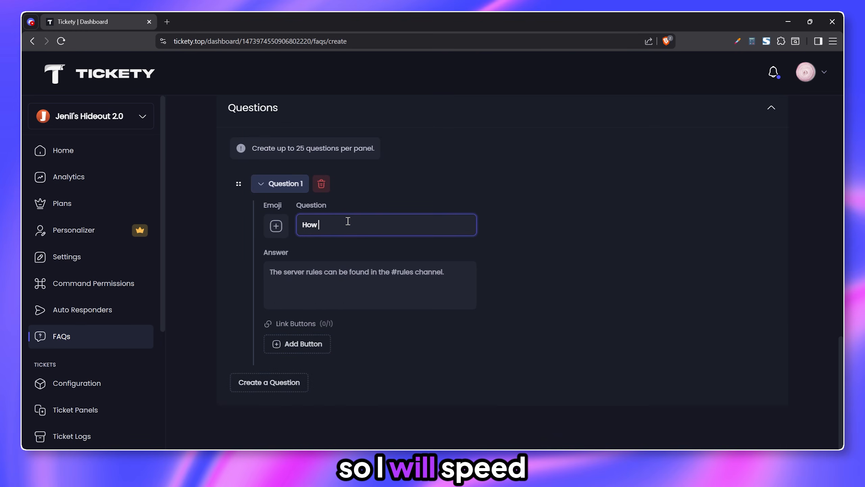
type("does the ticket system works?")
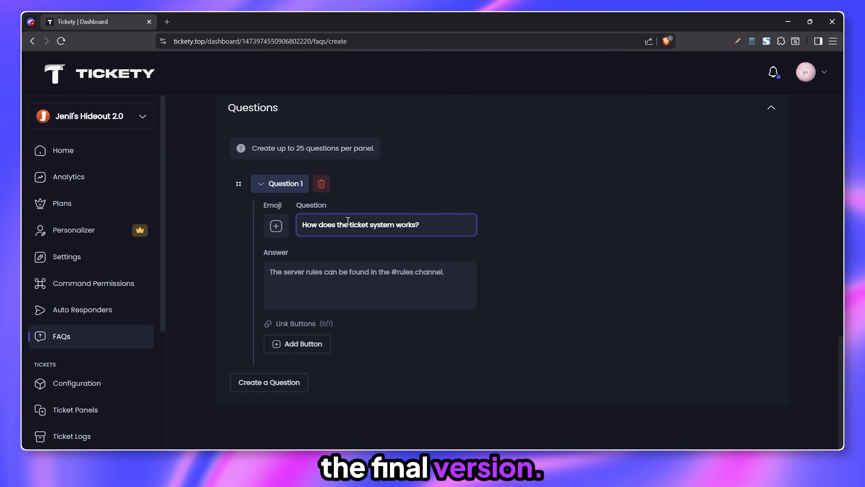
left_click(344, 284)
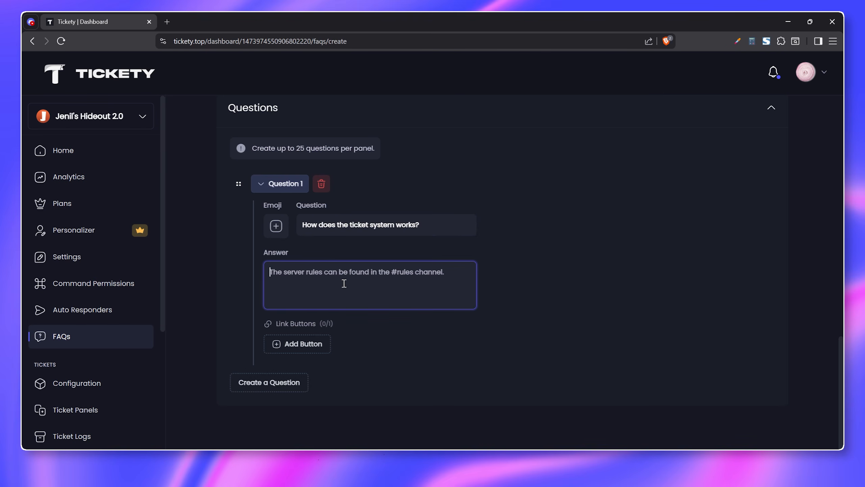
key("ctrl+v")
scroll(350, 310, "up", 1)
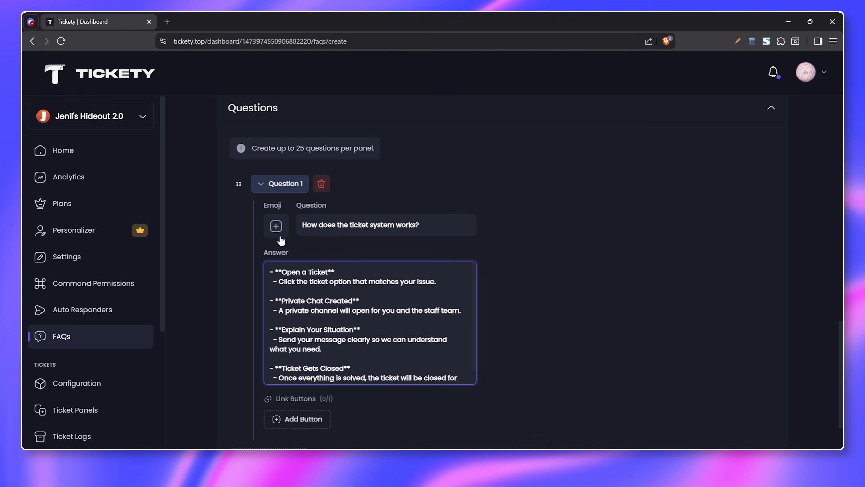
Step: Search the emojis for "ques" and assign the white question mark to the first question
left_click(276, 227)
type("ques")
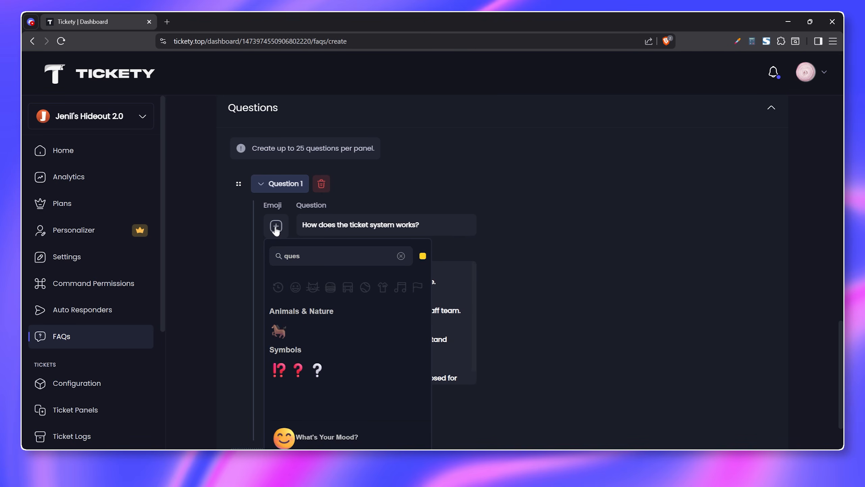
left_click(317, 369)
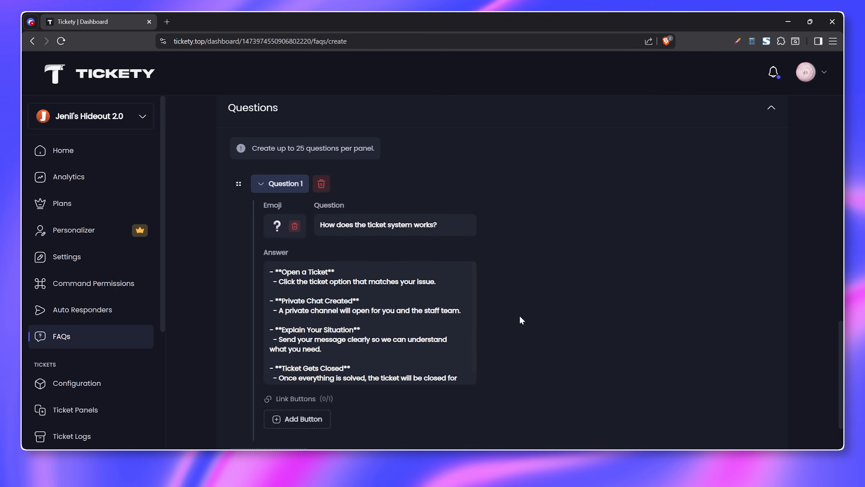
scroll(520, 319, "down", 2)
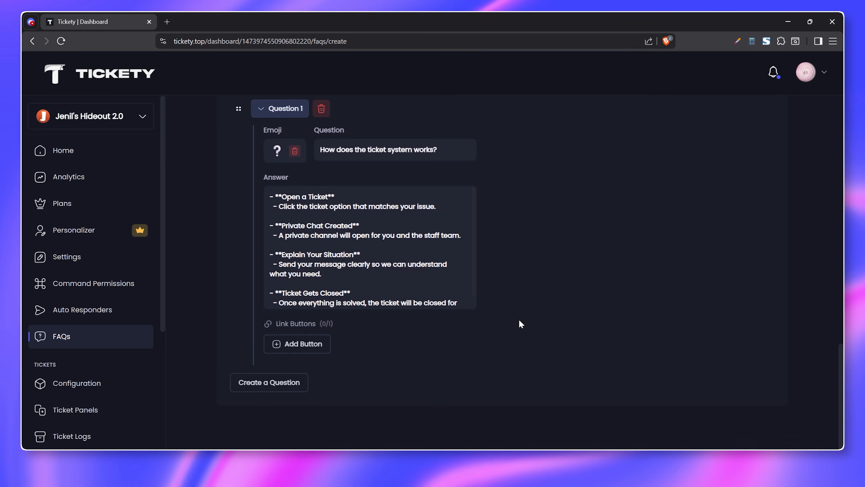
left_click(290, 342)
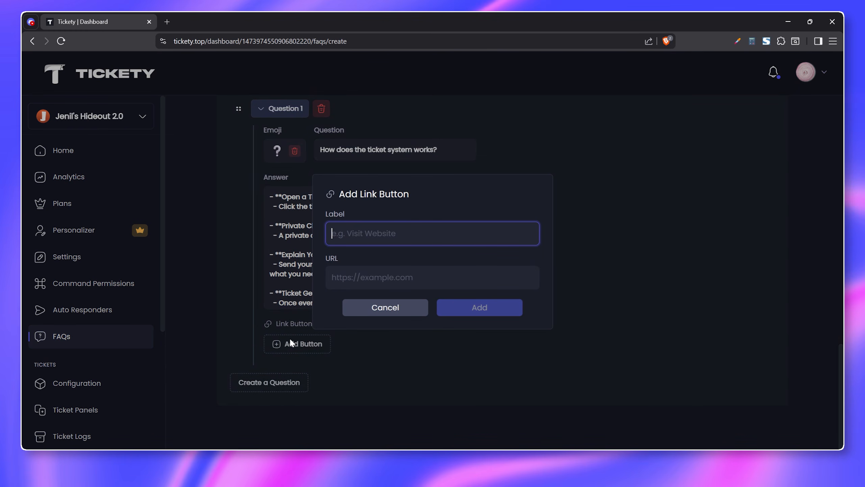
left_click(373, 309)
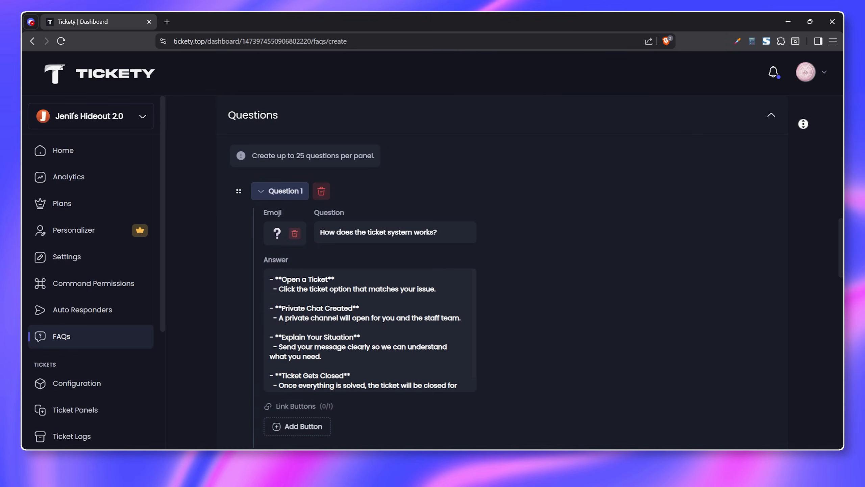
Step: Review the FAQ panel's questions and answers on general support, user reports and partnership requests
scroll(803, 124, "down", 5)
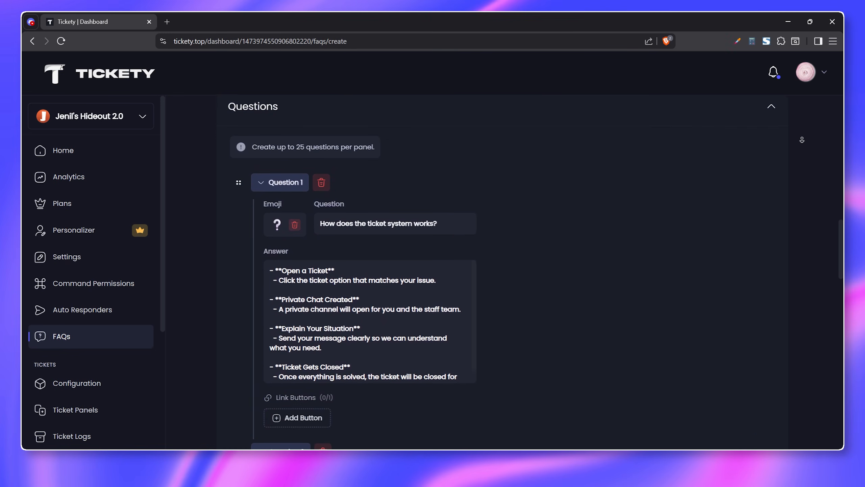
scroll(802, 153, "down", 7)
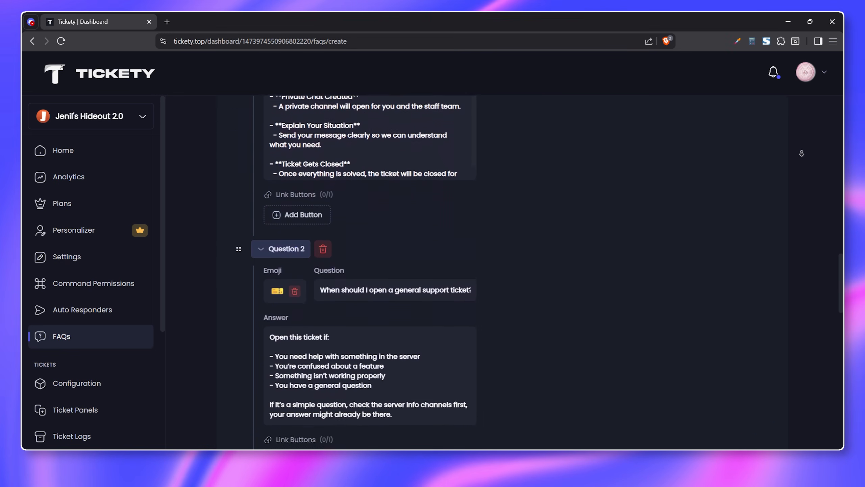
scroll(802, 153, "down", 7)
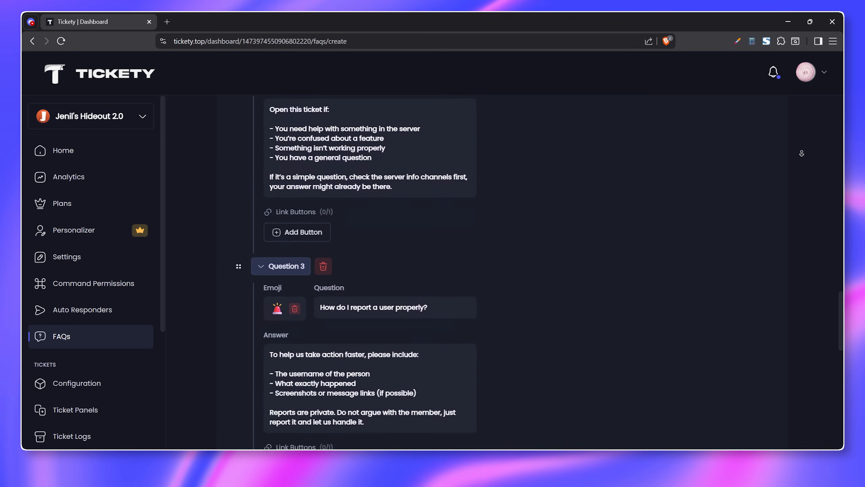
scroll(802, 153, "down", 7)
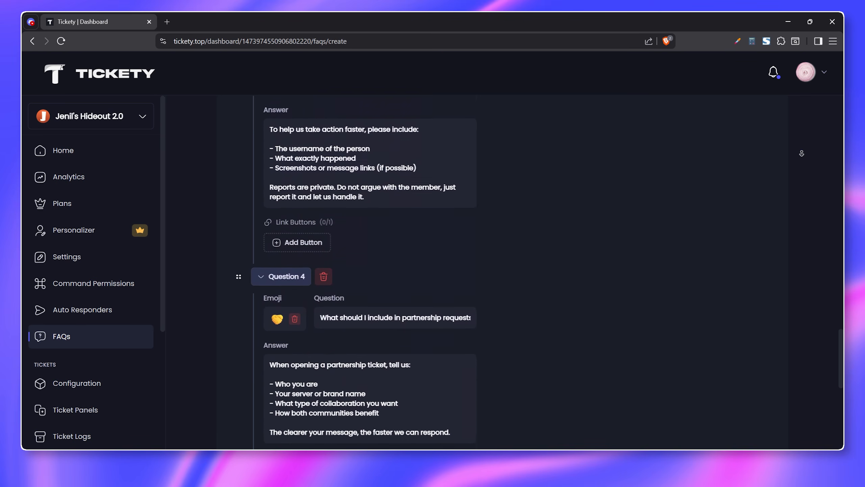
scroll(802, 154, "down", 6)
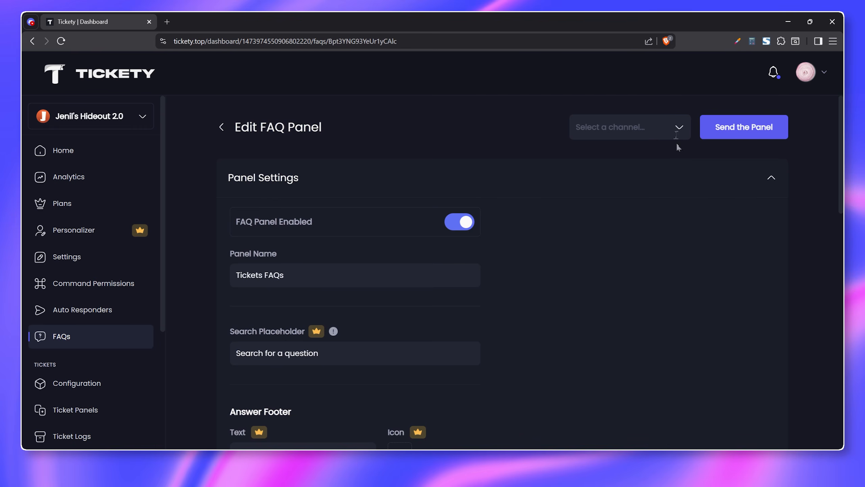
Step: Send the Tickets FAQs panel to the faqs channel
left_click(675, 136)
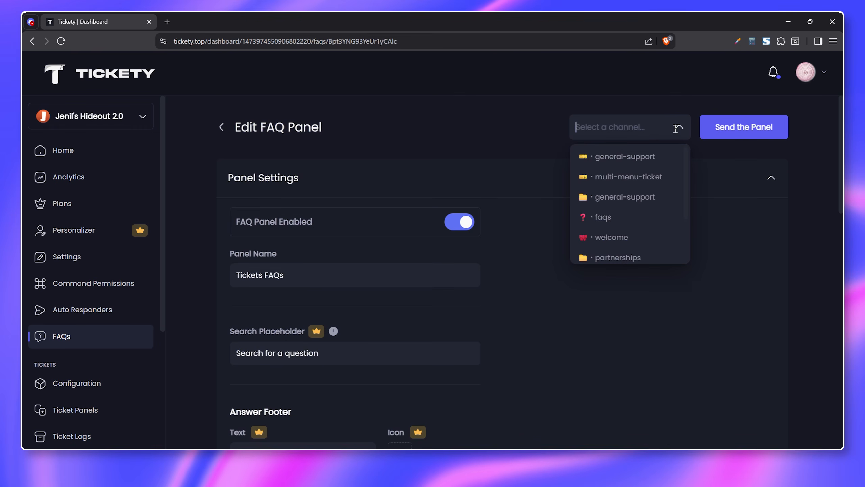
left_click(634, 223)
left_click(723, 134)
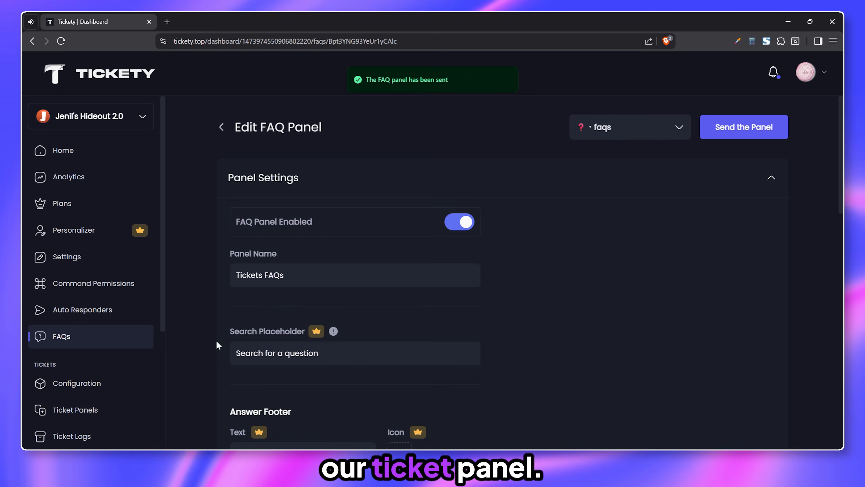
Step: Set Tickets FAQs as the FAQ panel in the General Support ticket panel's FAQ configuration and save the changes
left_click(98, 407)
scroll(477, 246, "down", 1)
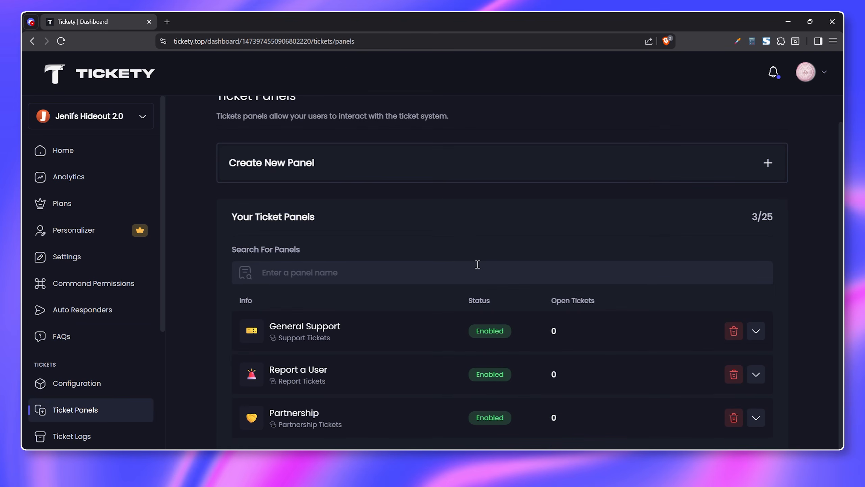
left_click(407, 345)
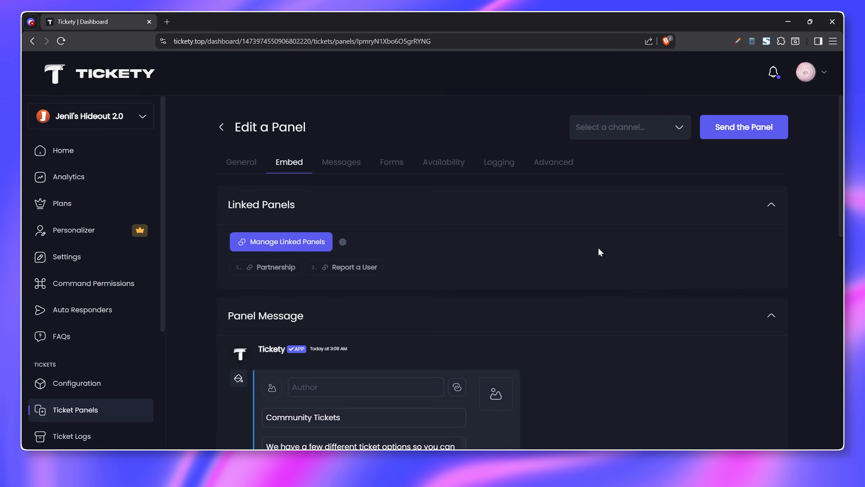
scroll(598, 249, "down", 8)
scroll(601, 254, "down", 3)
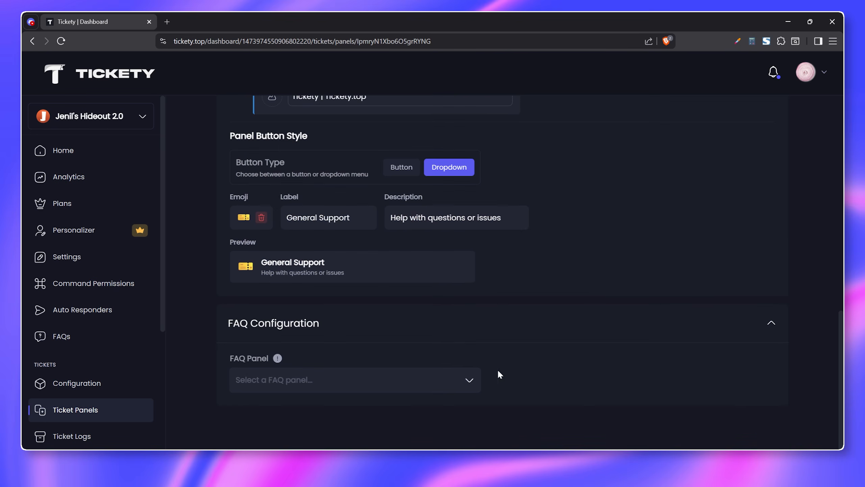
left_click(469, 379)
left_click(394, 409)
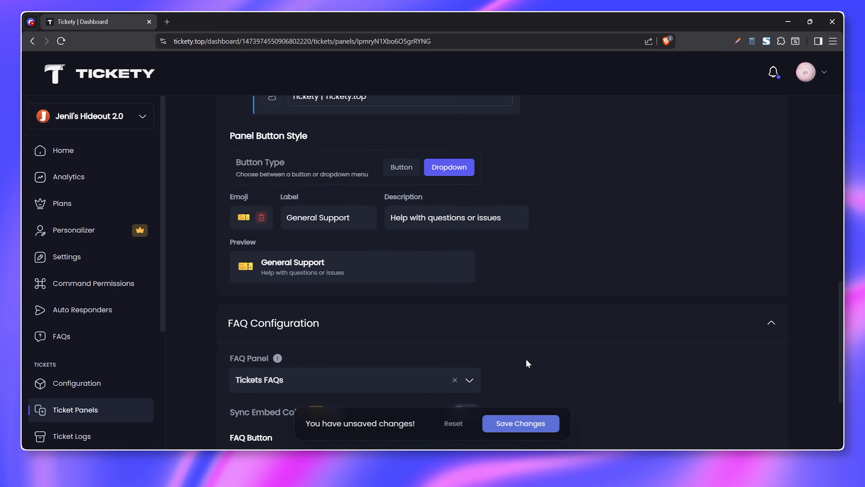
scroll(526, 357, "down", 5)
left_click(511, 429)
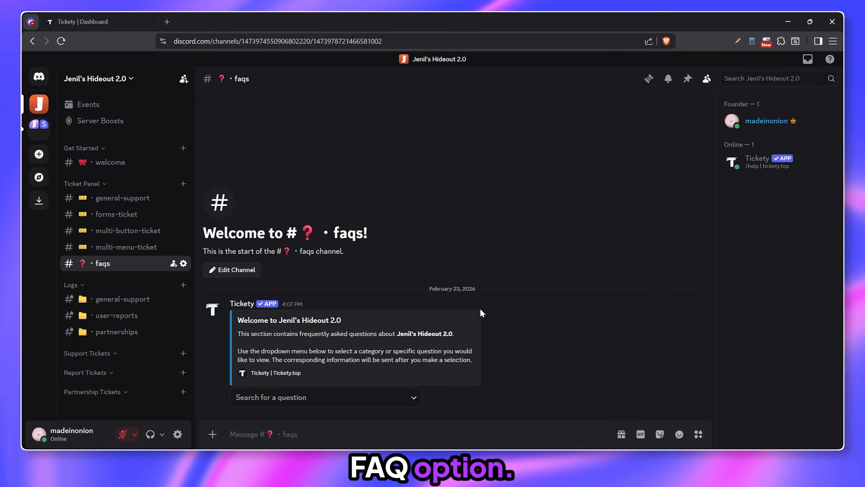
Step: Check the question list in Discord's faqs channel and open the FAQ from the multi-button-ticket channel's Community Tickets panel
left_click(410, 398)
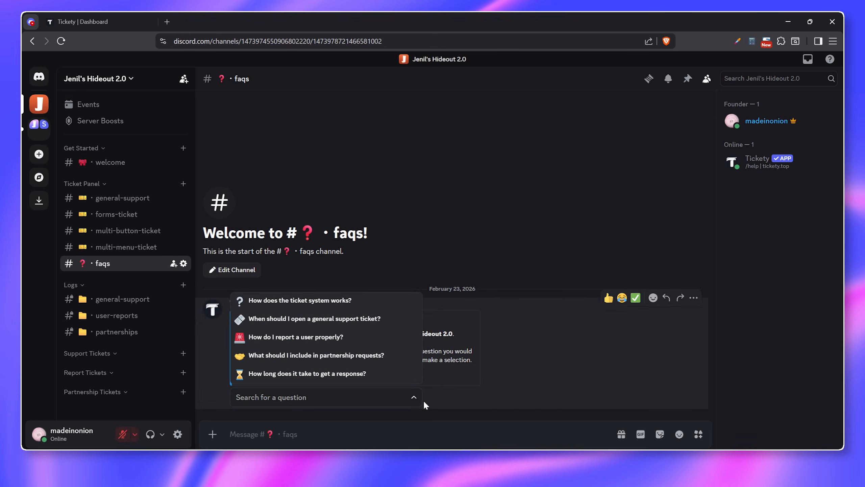
left_click(414, 402)
left_click(102, 231)
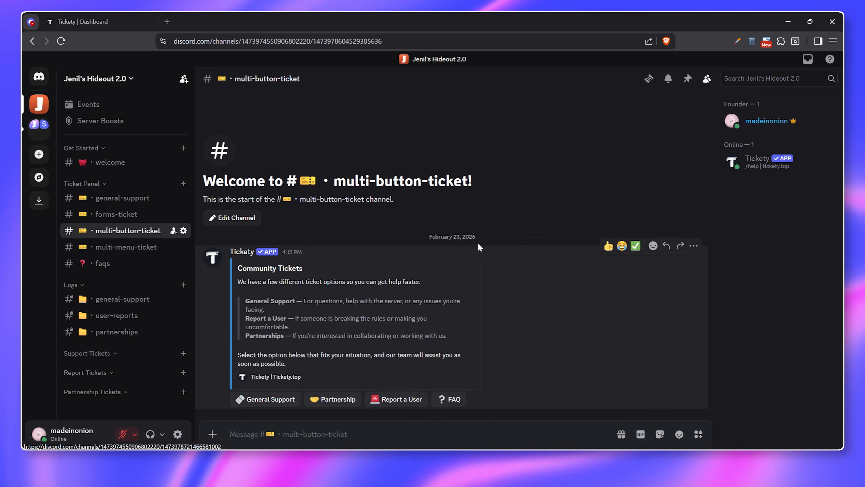
left_click(444, 400)
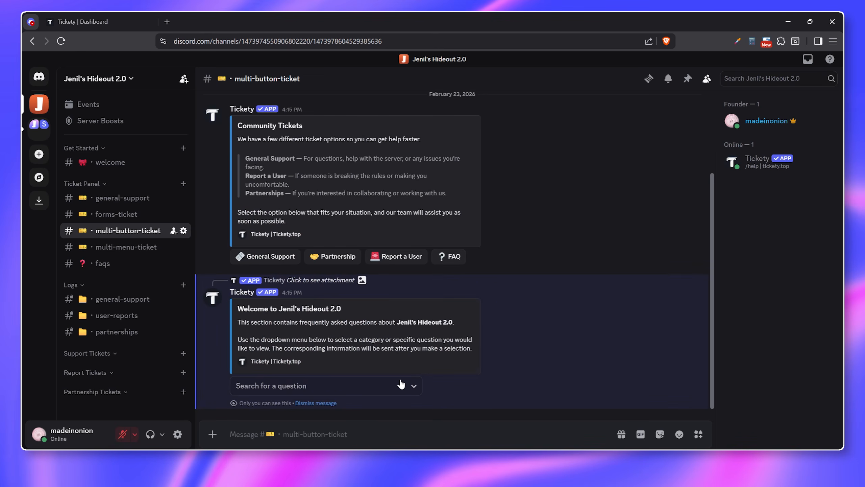
Step: View the FAQ answers to "What should I include in partnership requests?" and "How long does it take to get a response?"
left_click(413, 384)
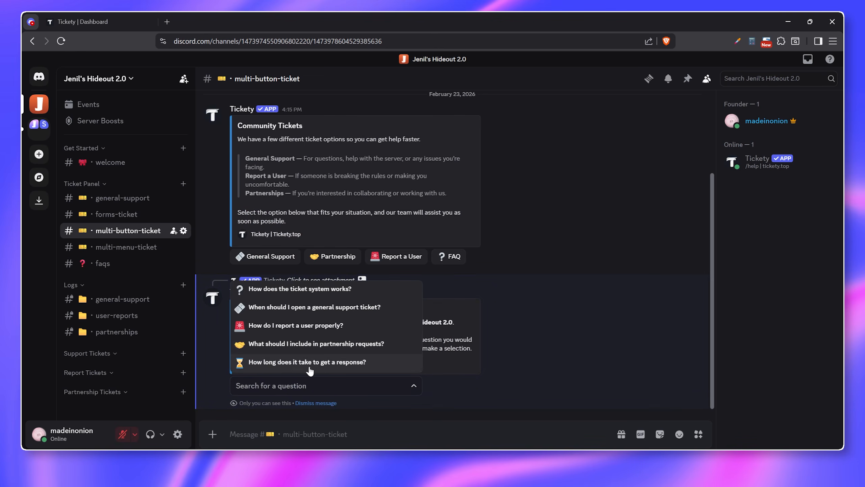
left_click(305, 352)
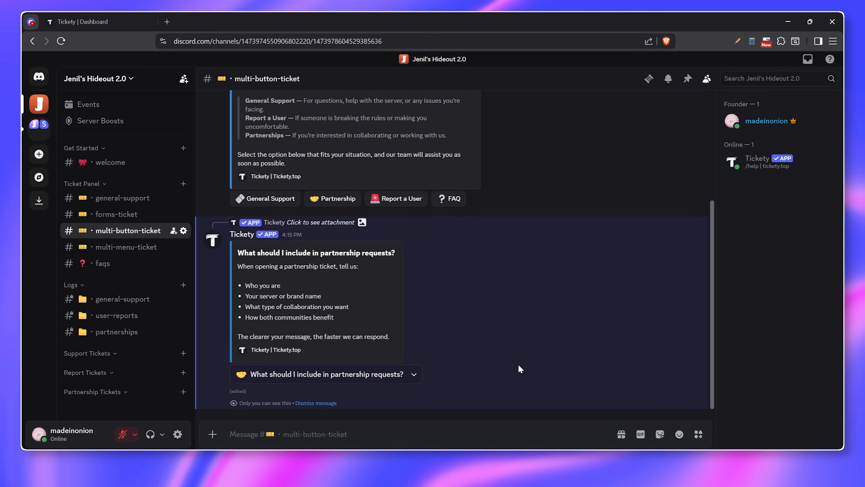
left_click(413, 375)
left_click(344, 352)
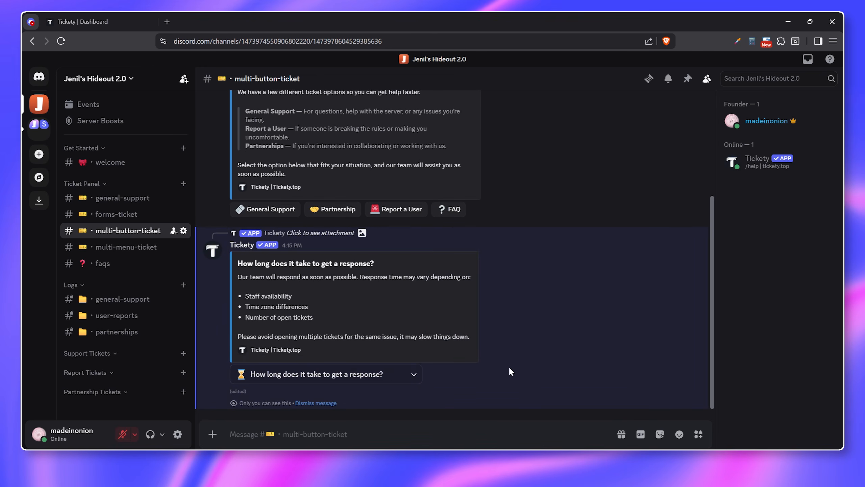